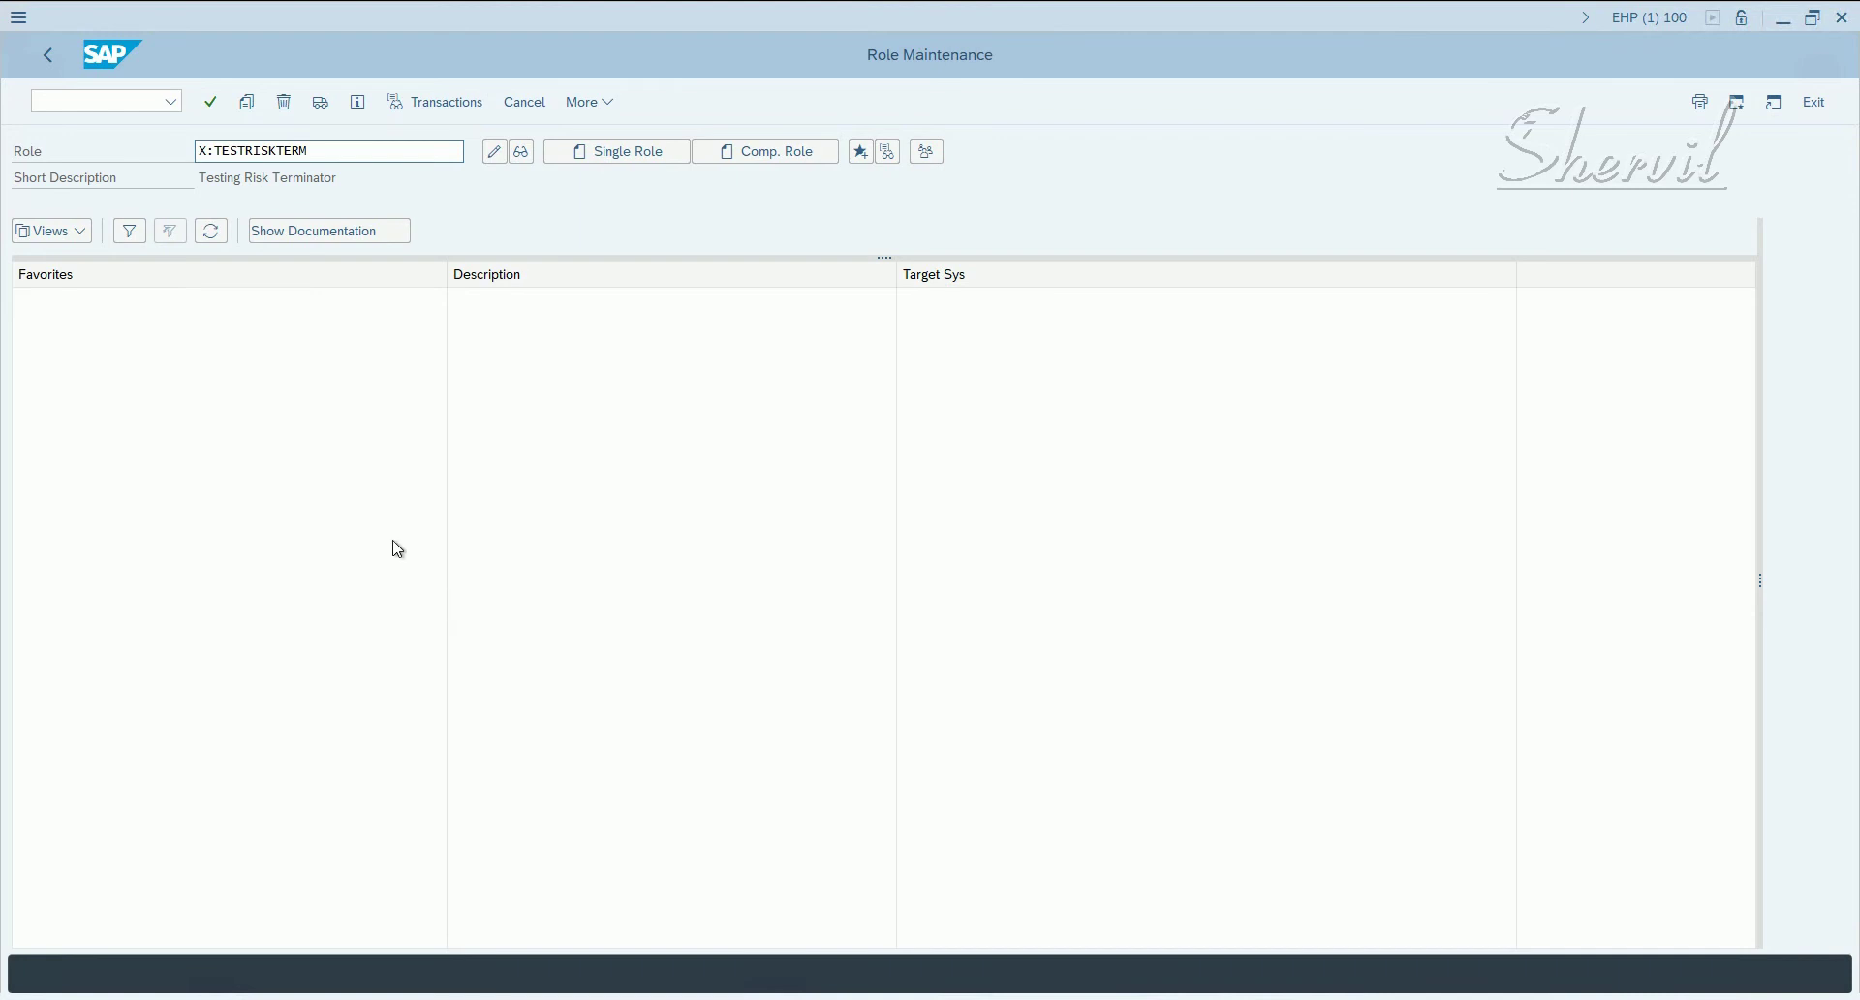
Step: Overtype TESTRISKTERM in the Role field so the role name reads X:AP01
left_click(219, 152)
left_click_drag(219, 151, 481, 171)
type("AP01")
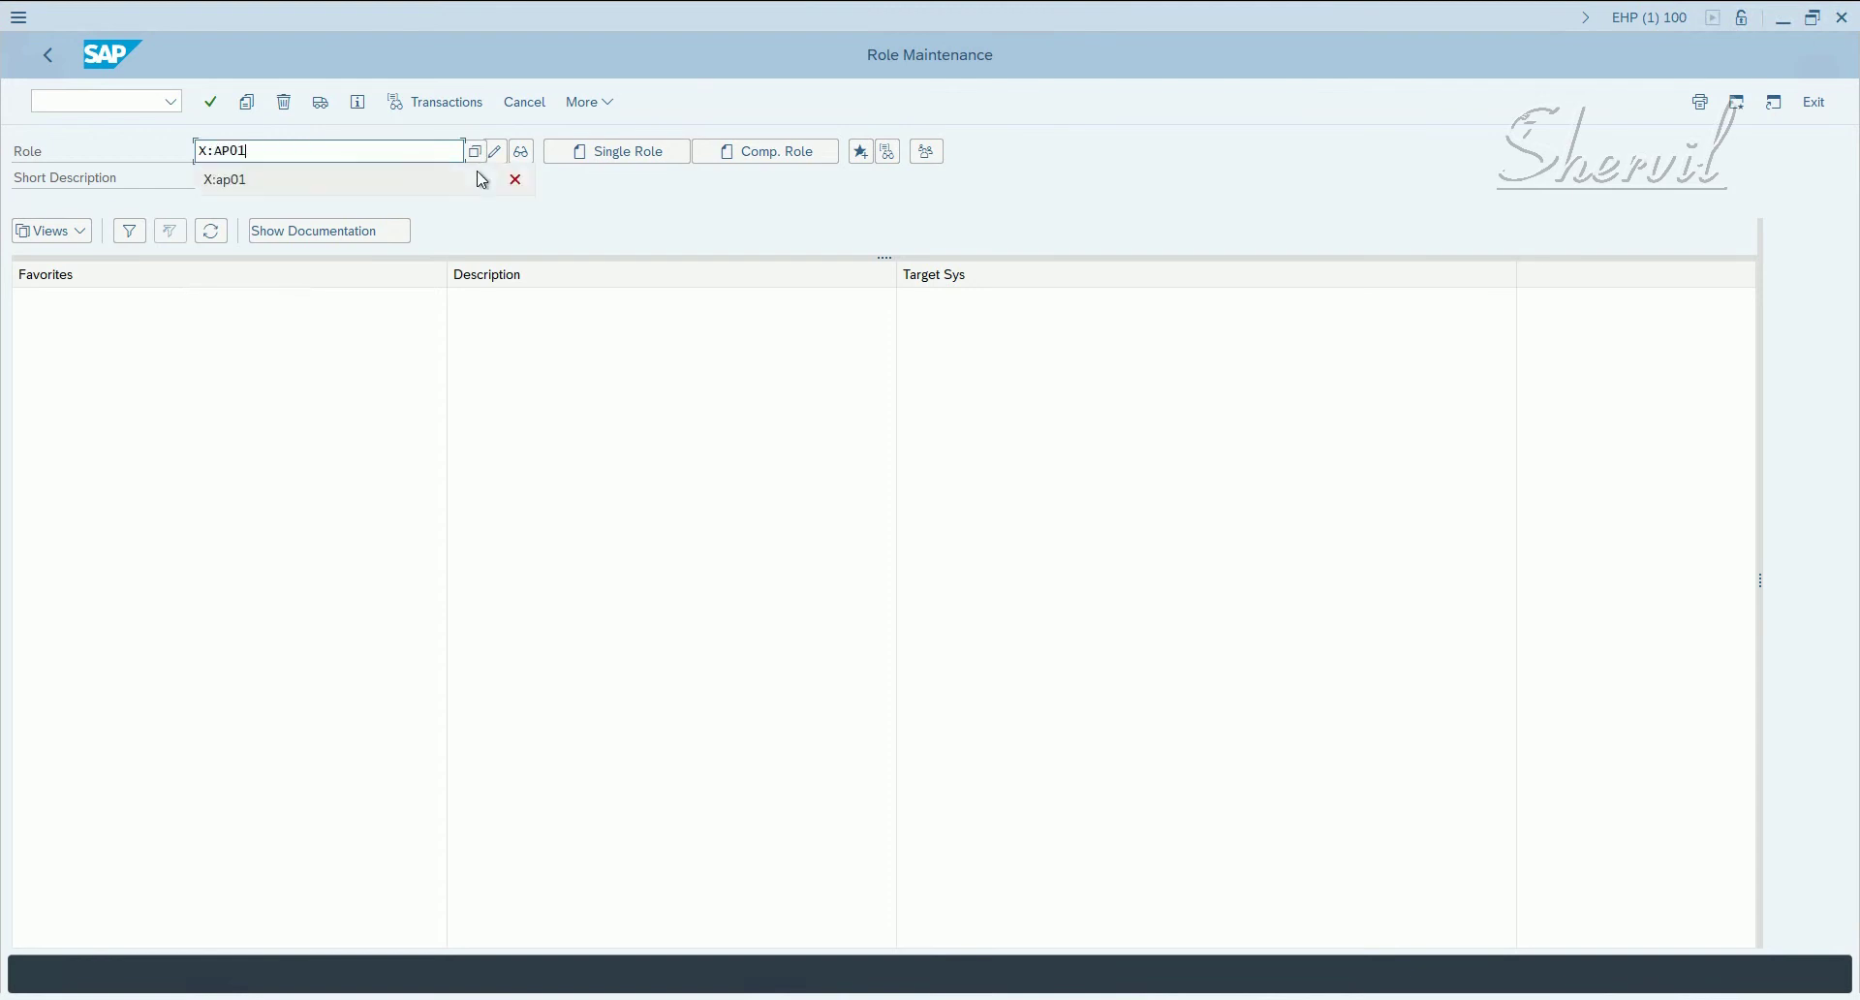
Step: Create single role X:AP01 with description 'Test Role for Business Function AP01'
left_click(659, 151)
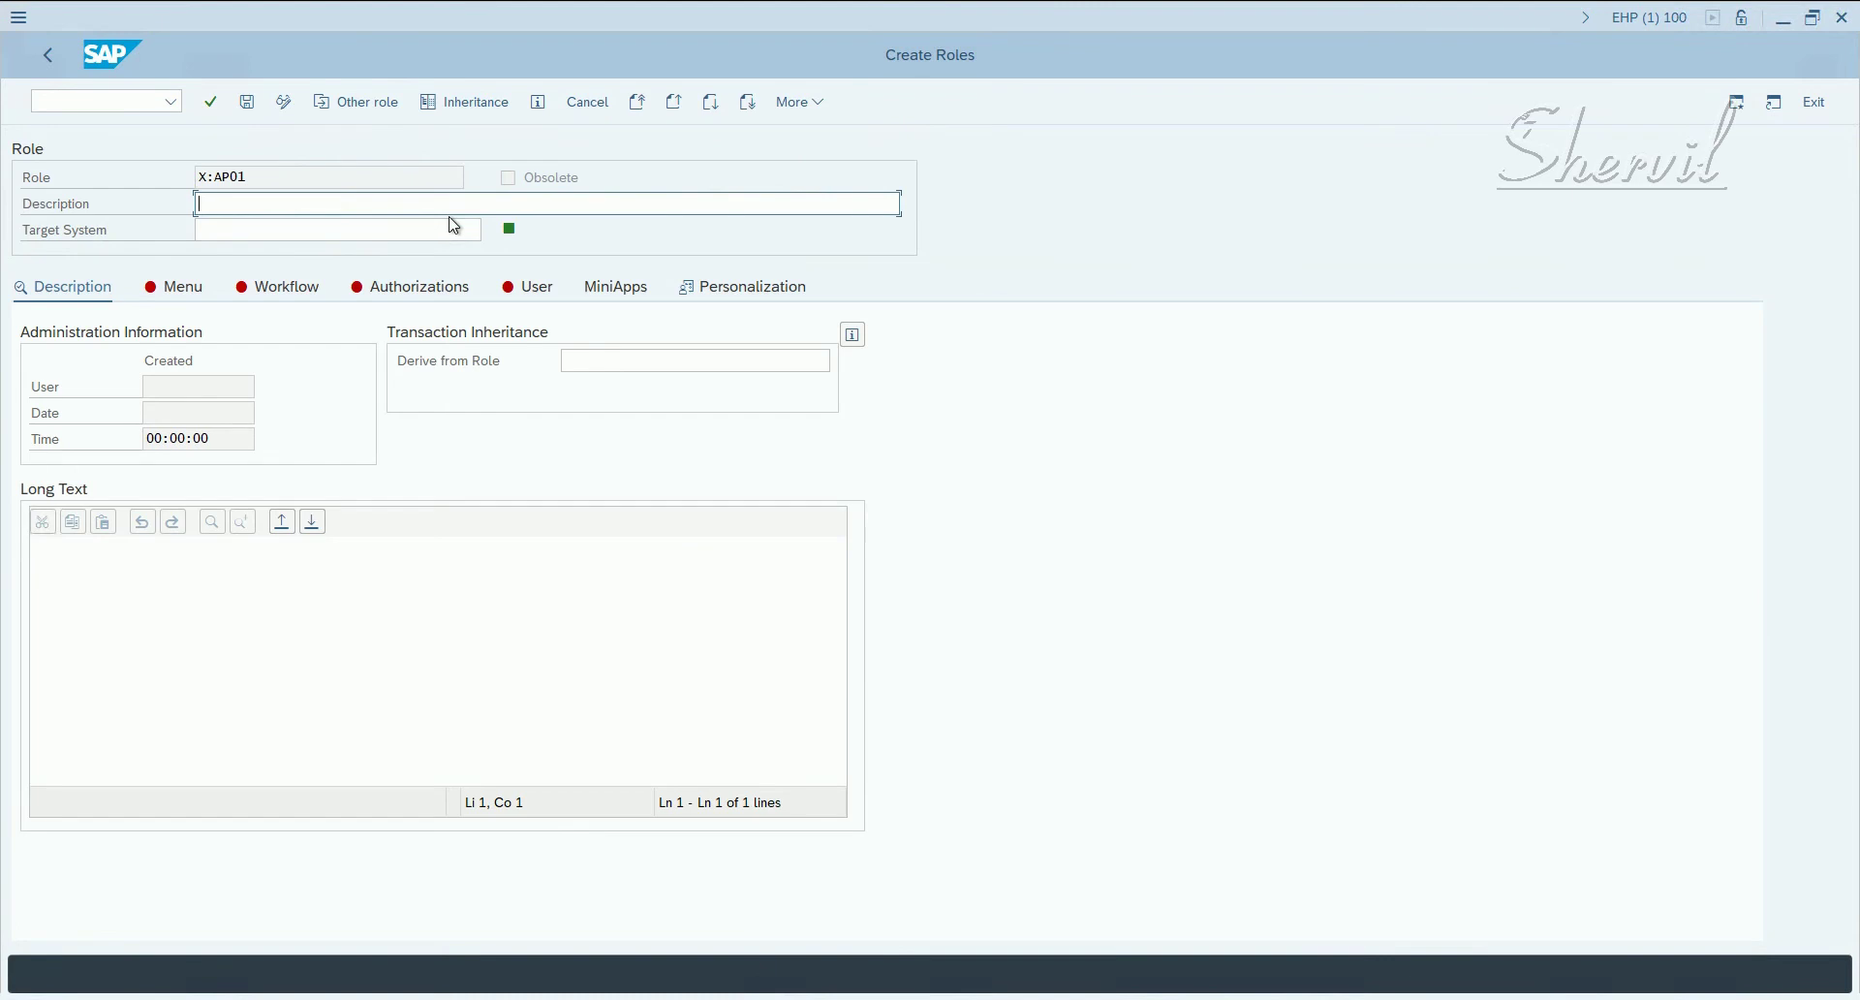
type("Test Ril")
type("e fo")
type("r Busi")
type("ness FUn")
type("ctopn")
key("BackSpace")
key("BackSpace")
key("BackSpace")
type("ion AP01")
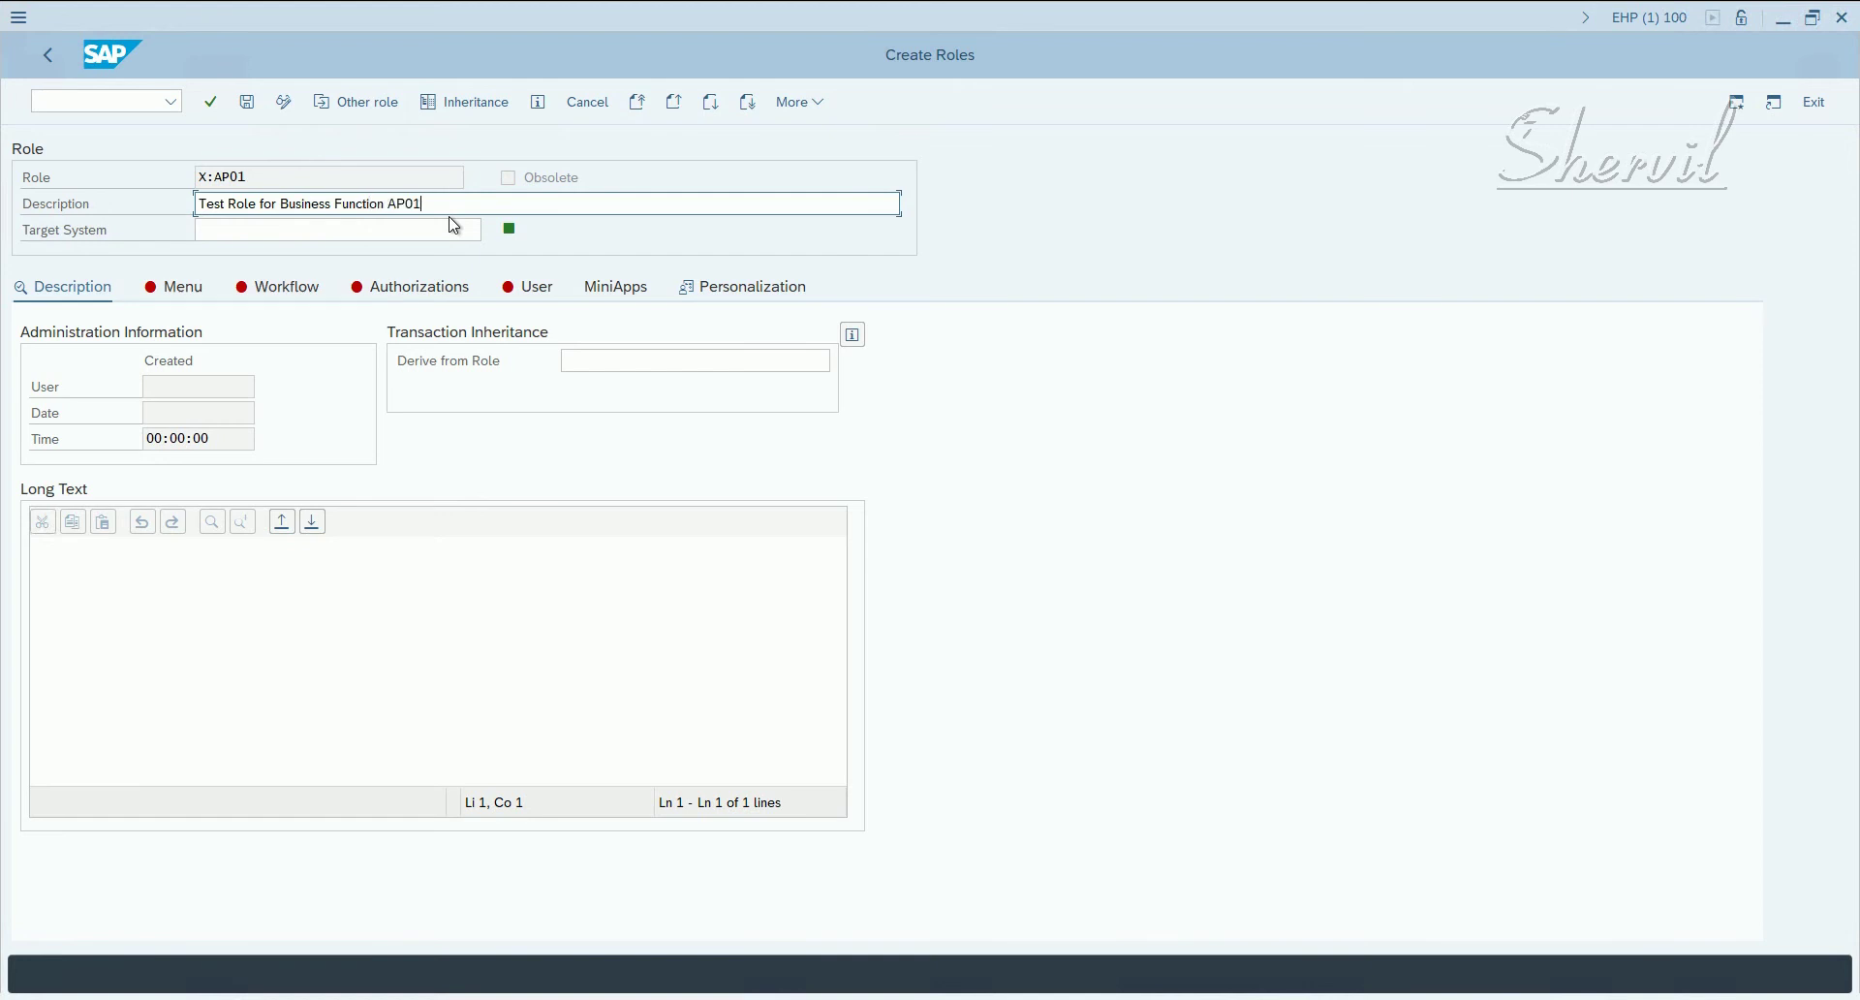
key("Return")
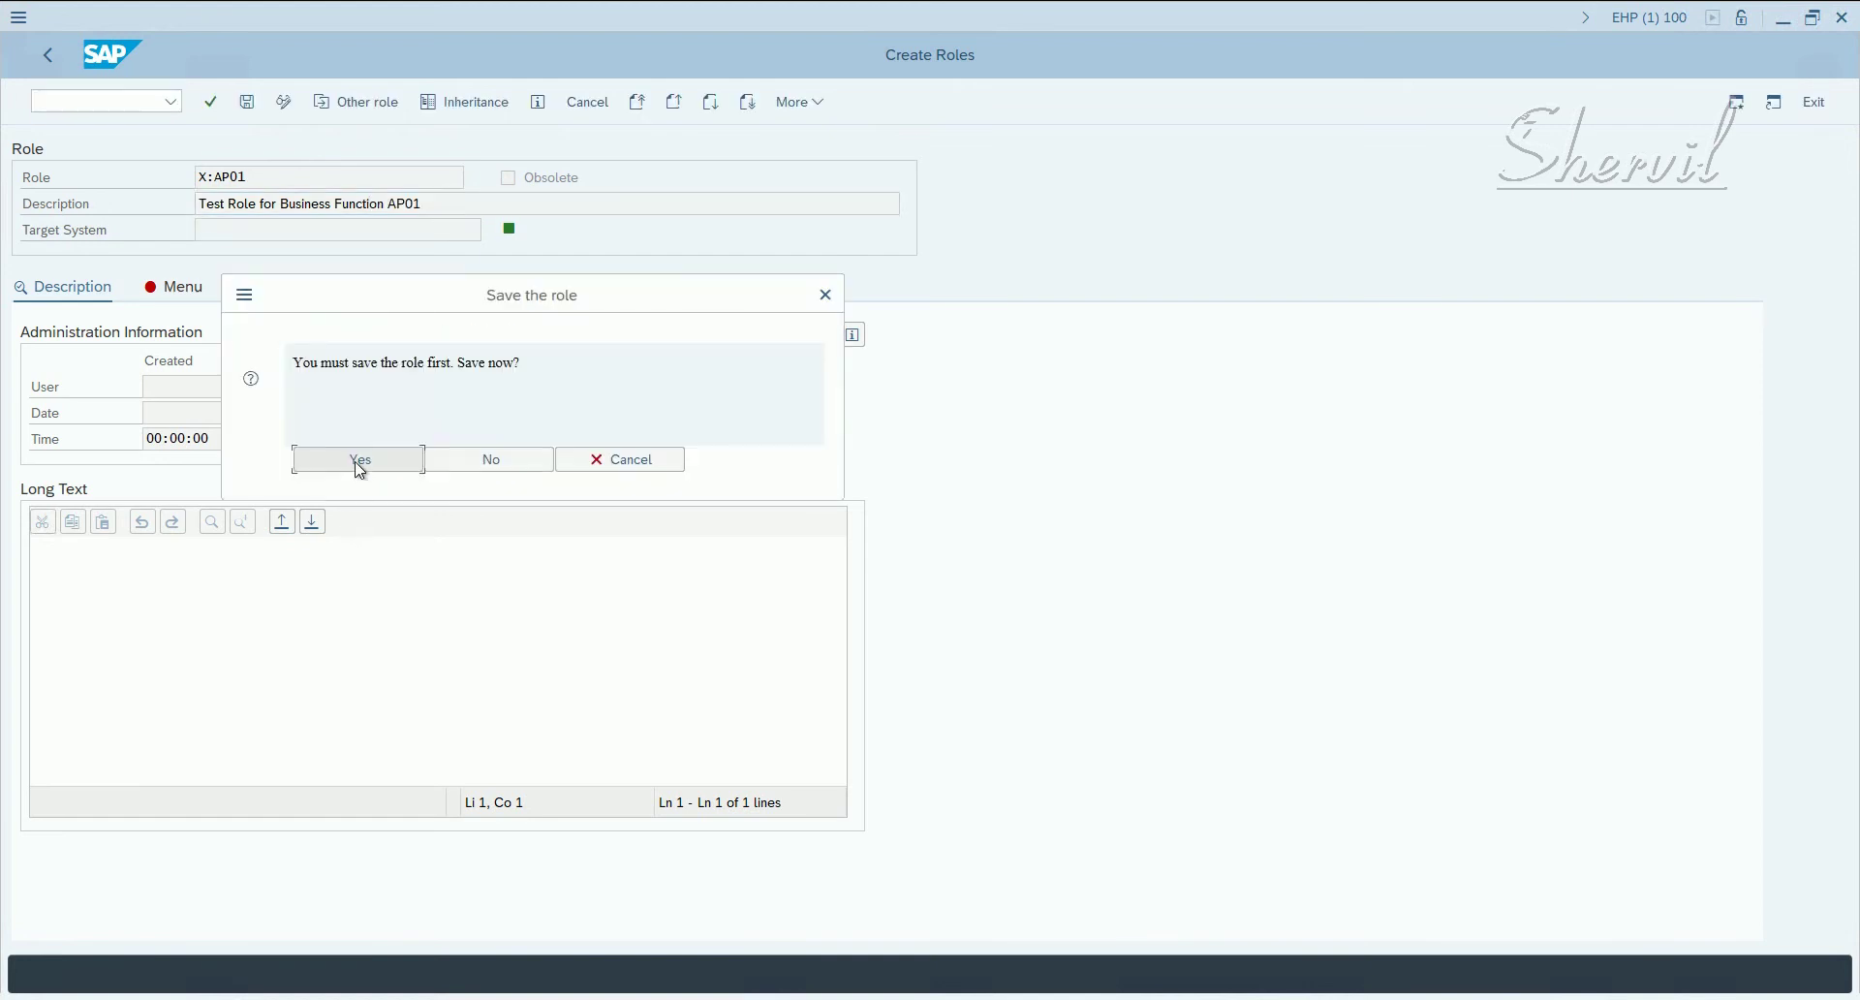
Step: Save role X:AP01 and assign transaction F-44 (Clear Vendor) to its role menu
left_click(359, 463)
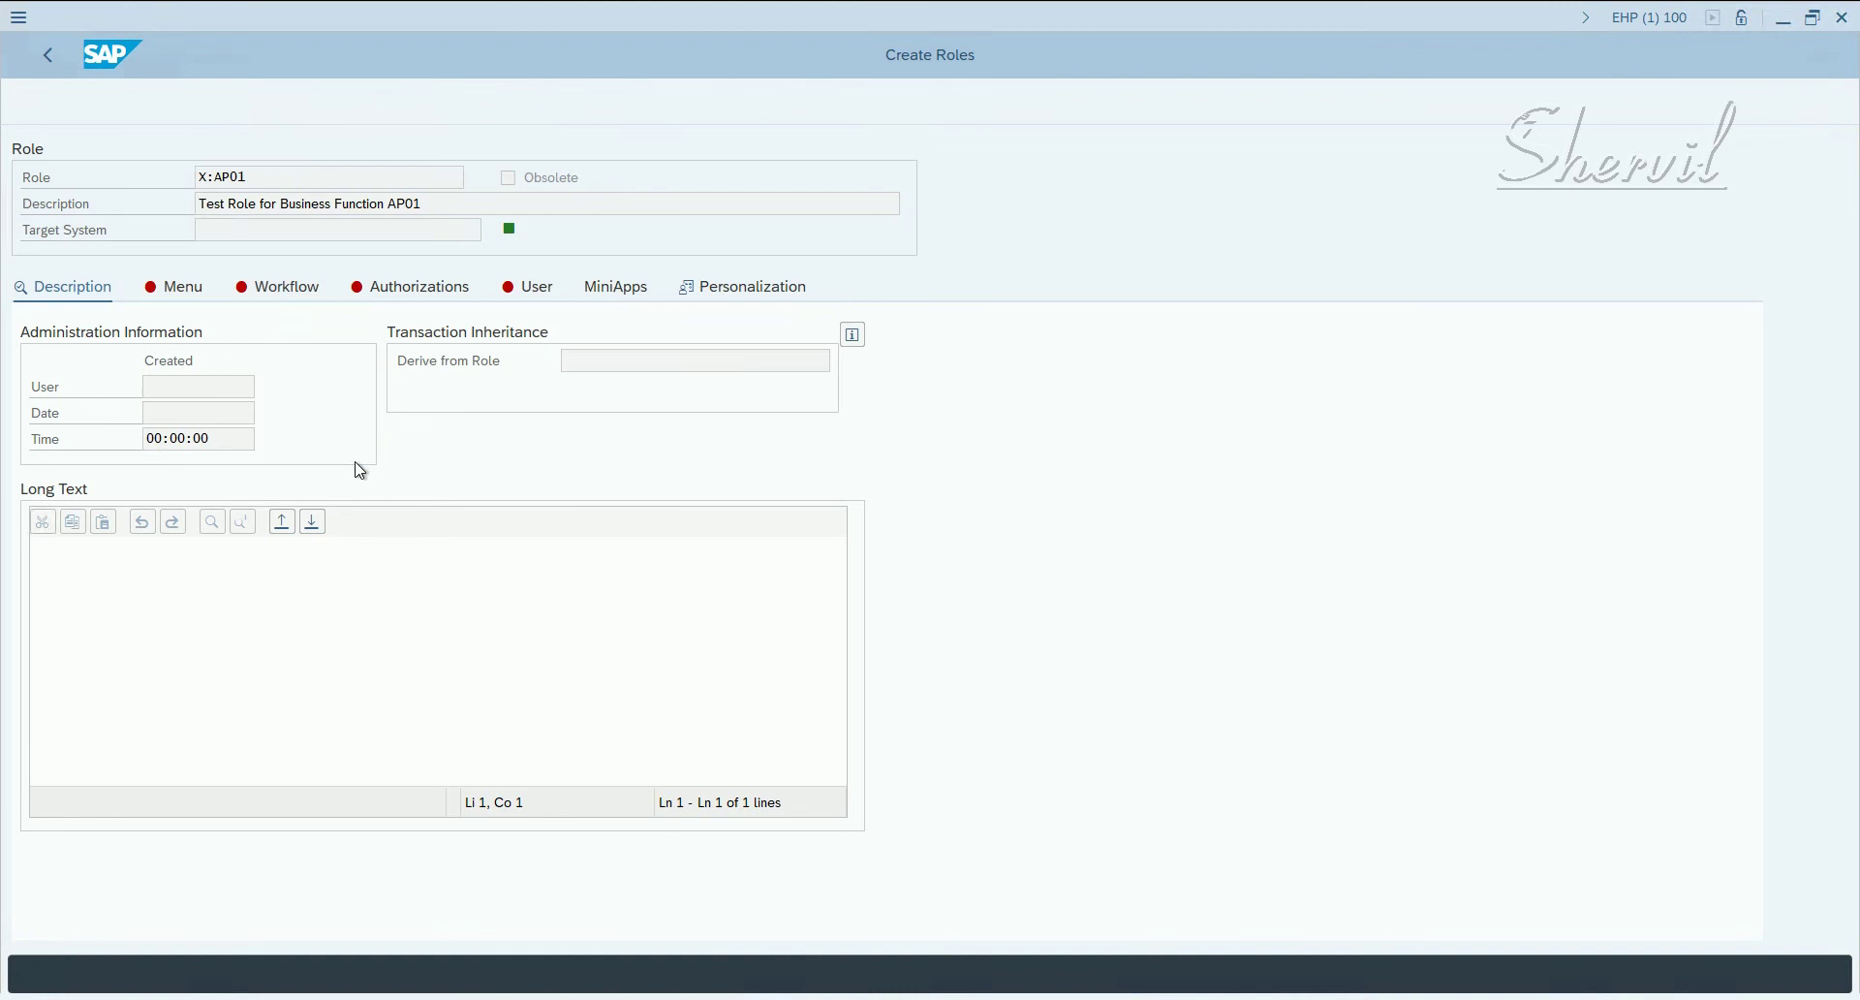
left_click(184, 287)
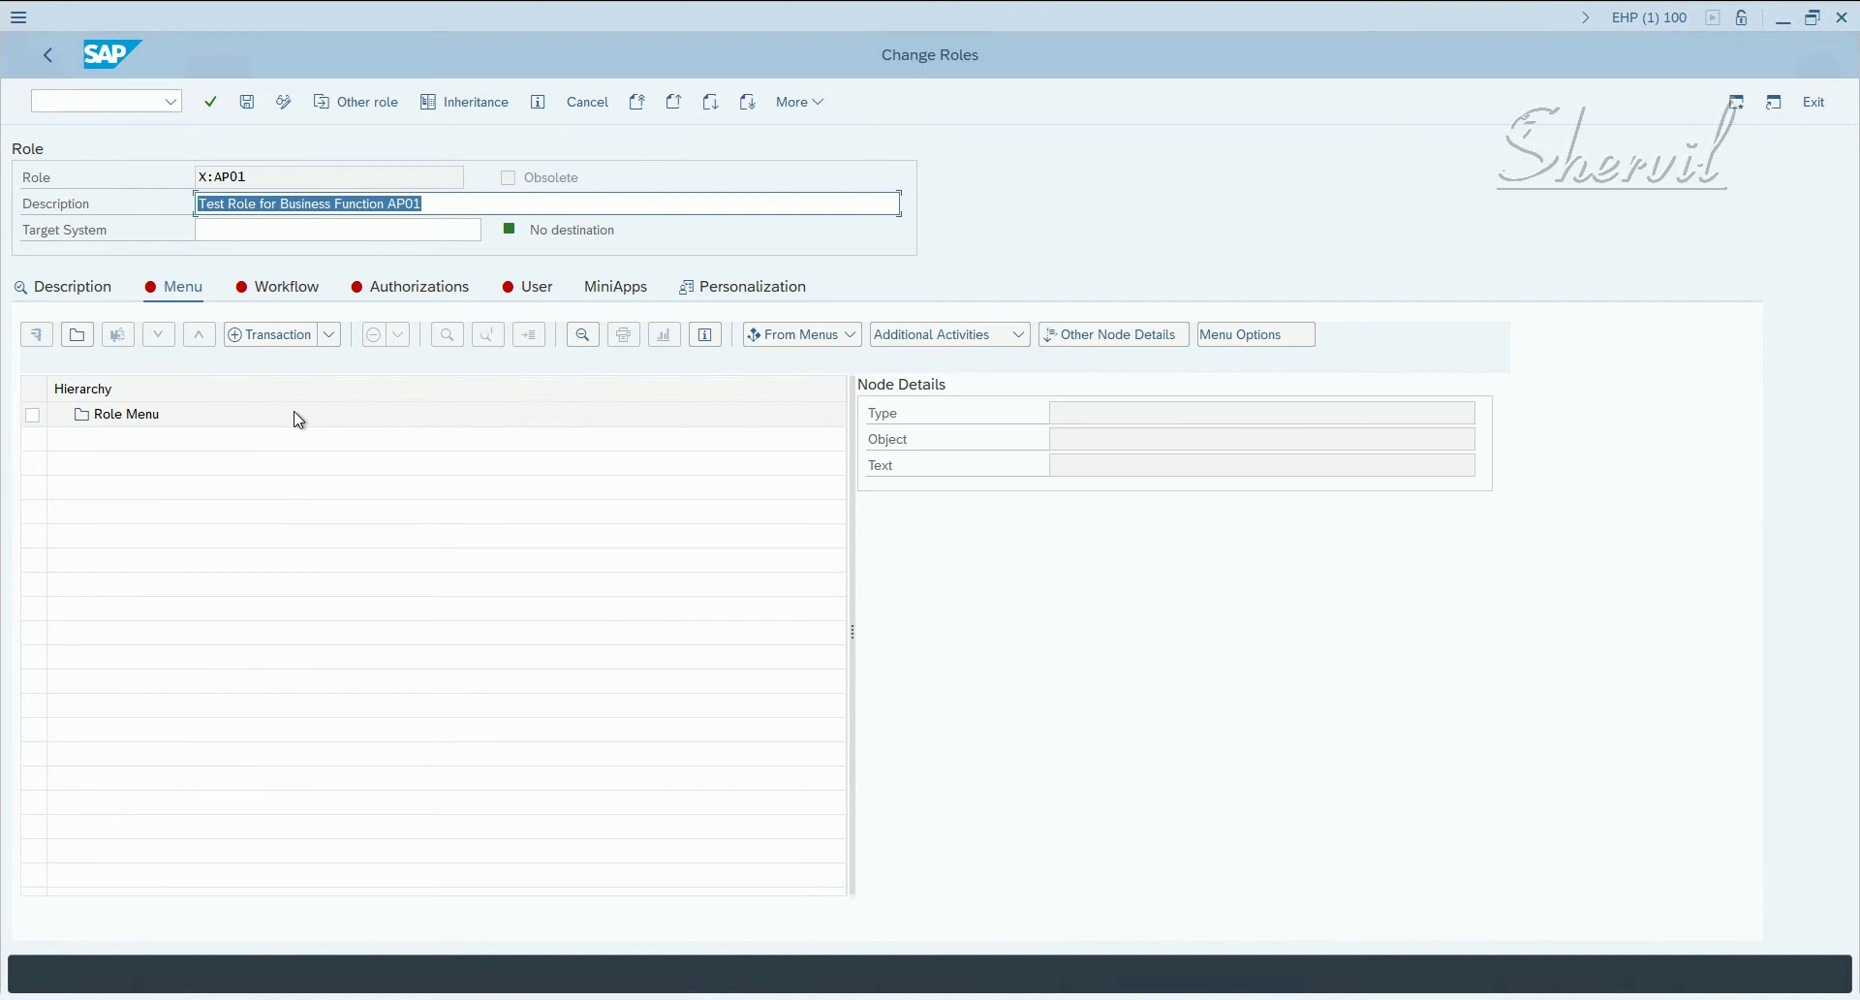
left_click(290, 355)
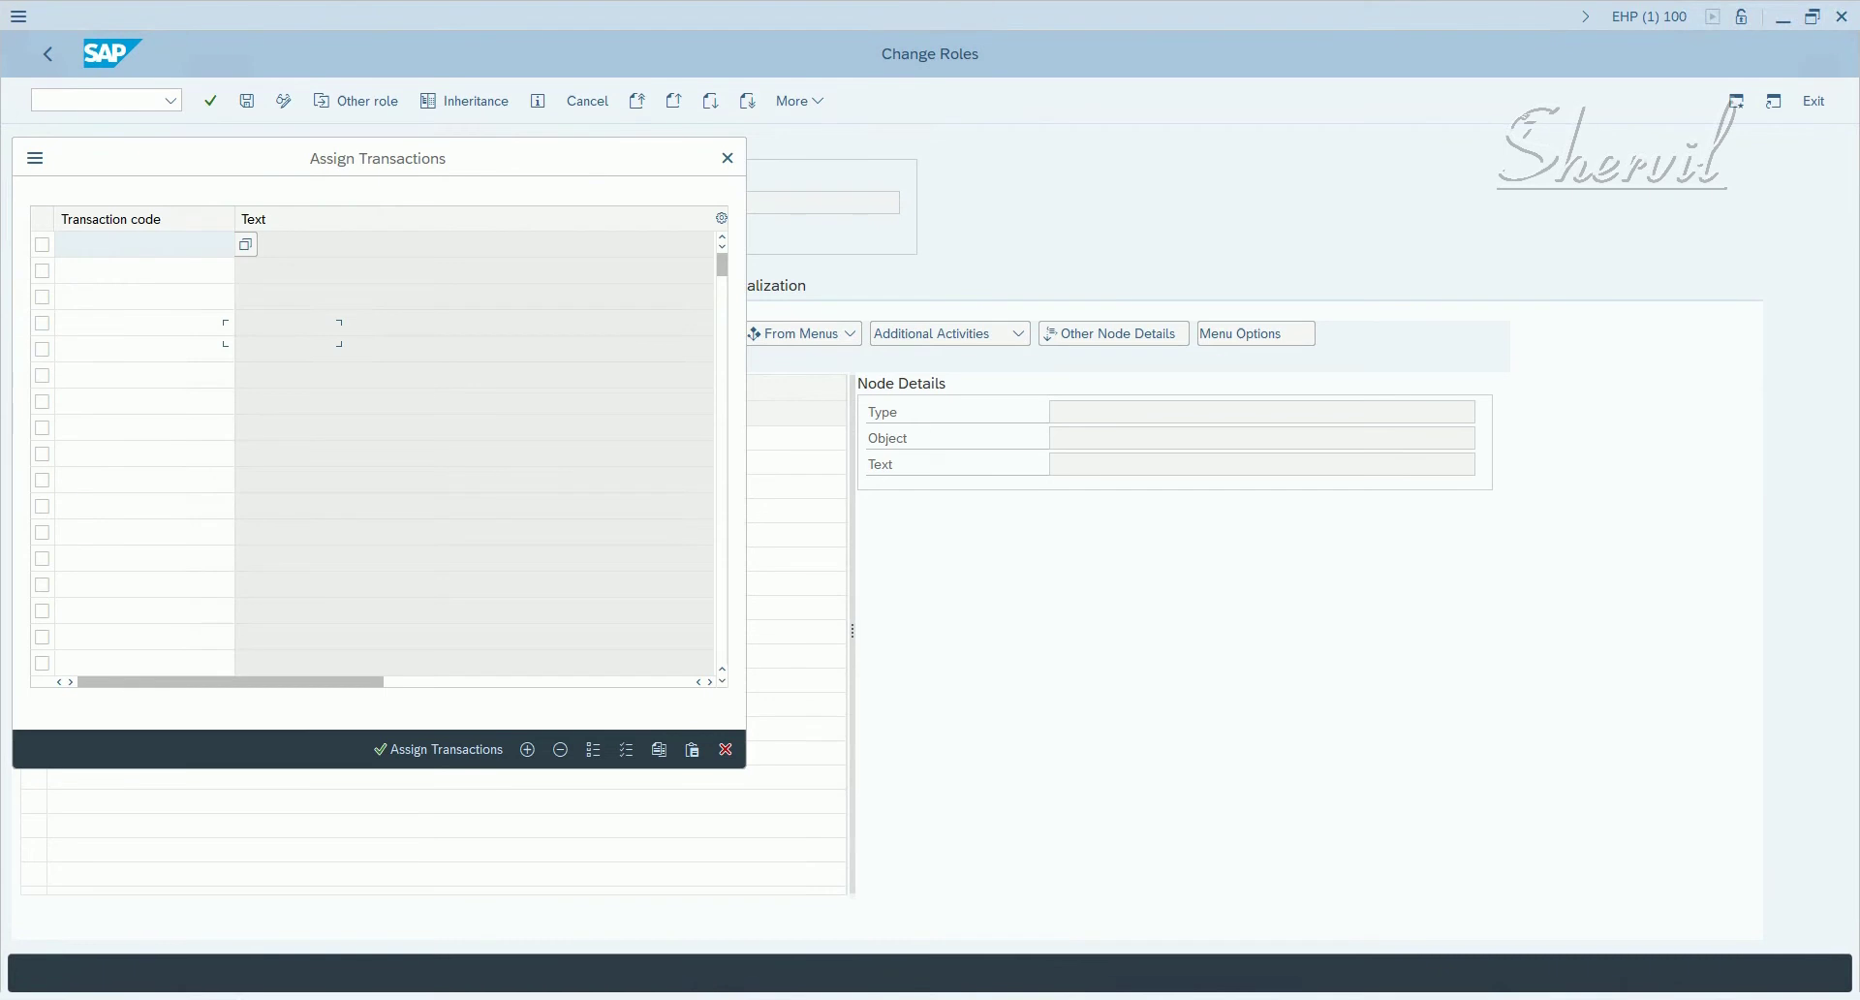
key("alt+Tab")
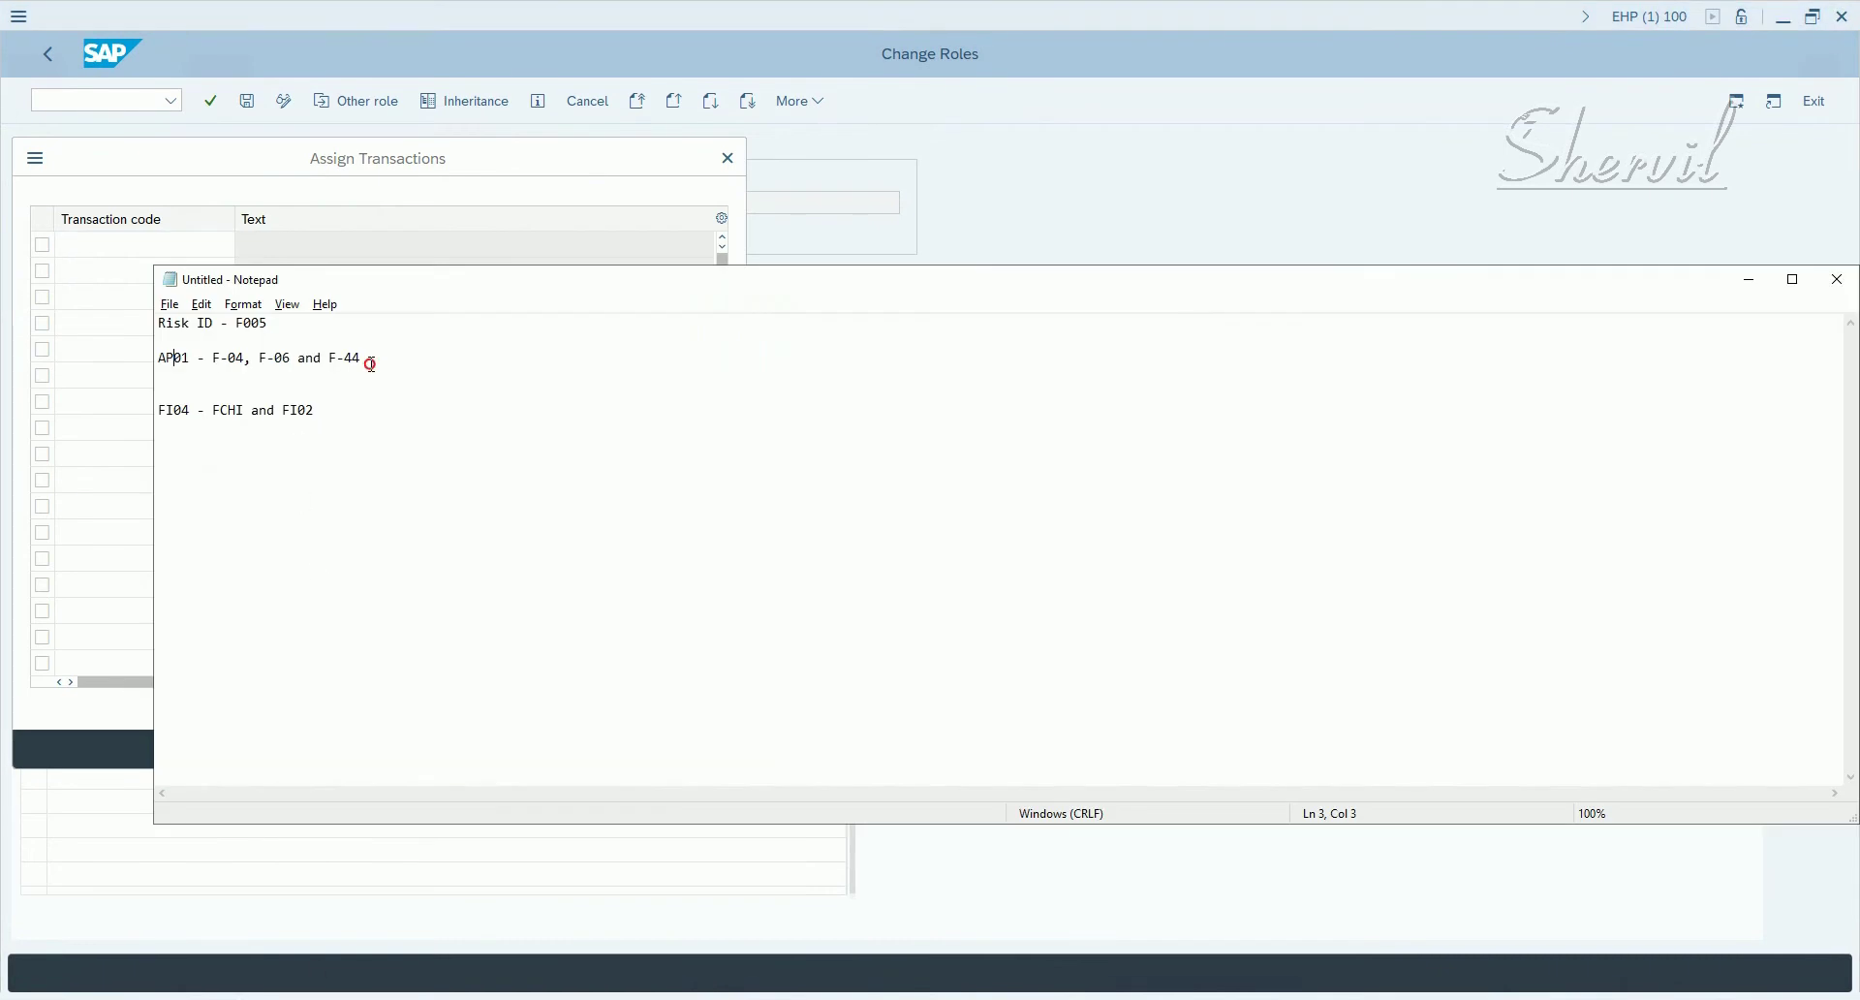
left_click_drag(369, 359, 327, 360)
left_click(119, 248)
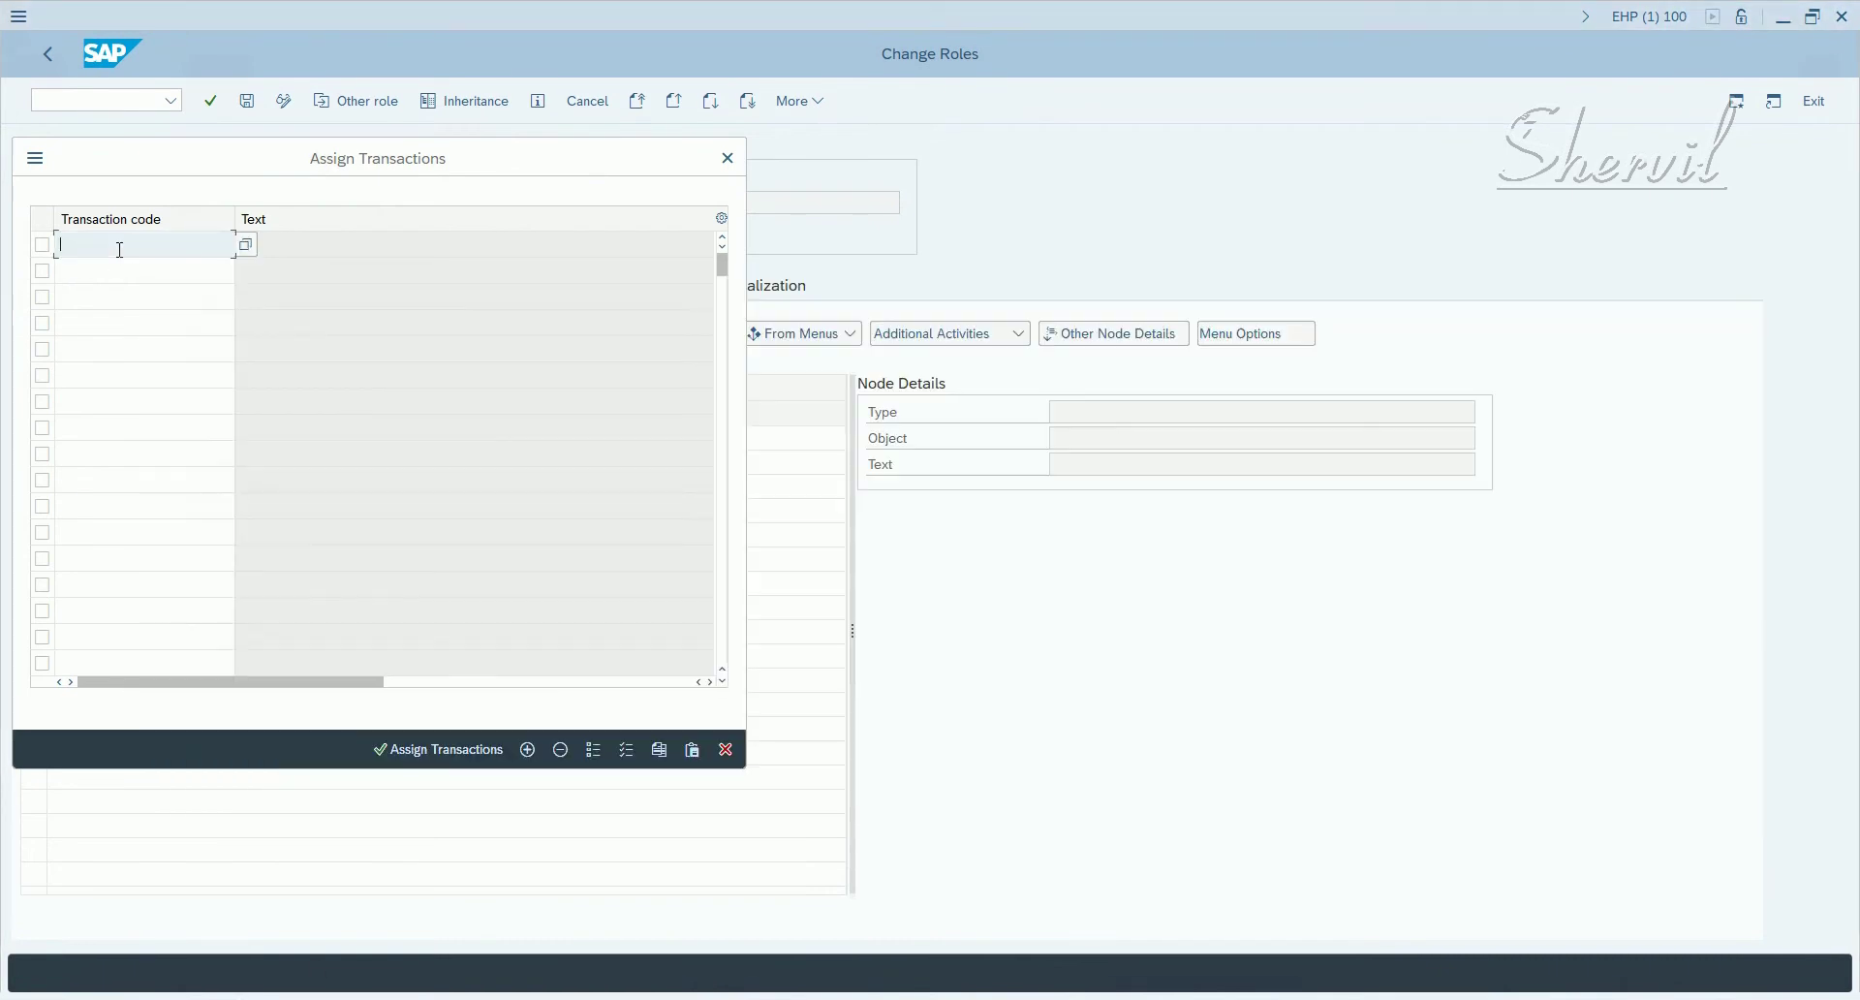
type("F0")
key("BackSpace")
key("BackSpace")
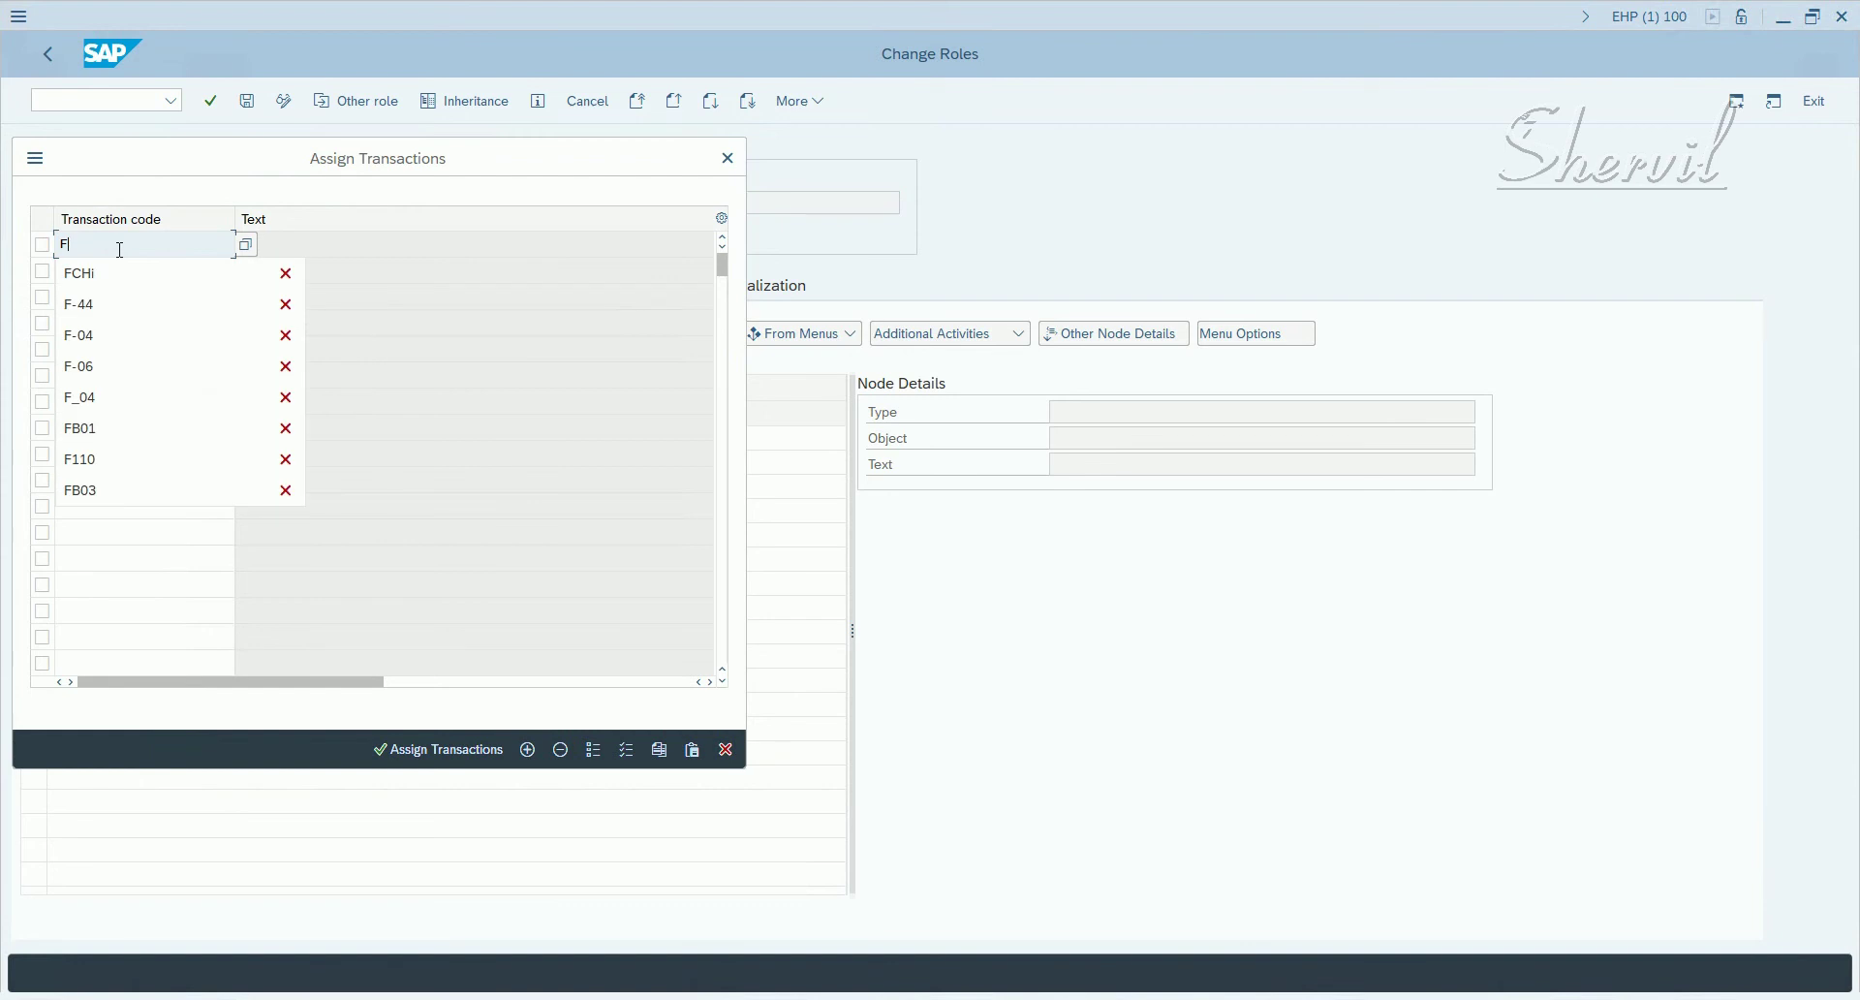
type("-44")
key("Return")
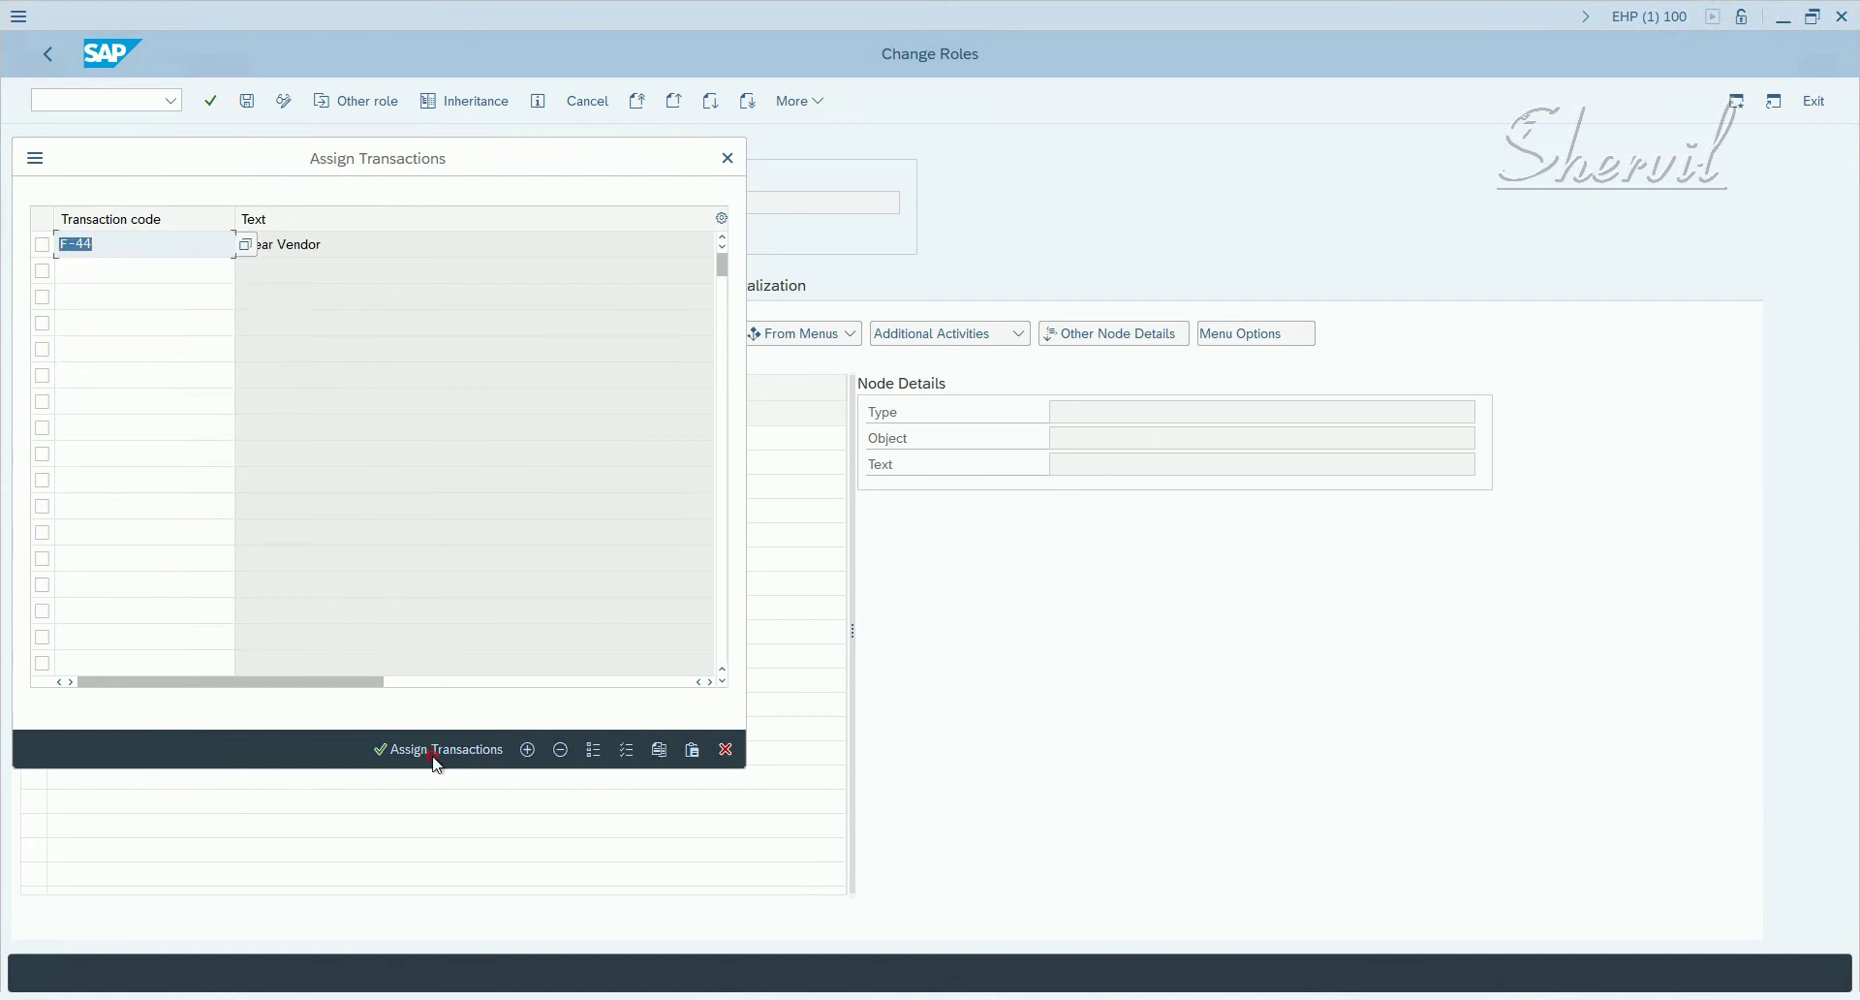
left_click(434, 755)
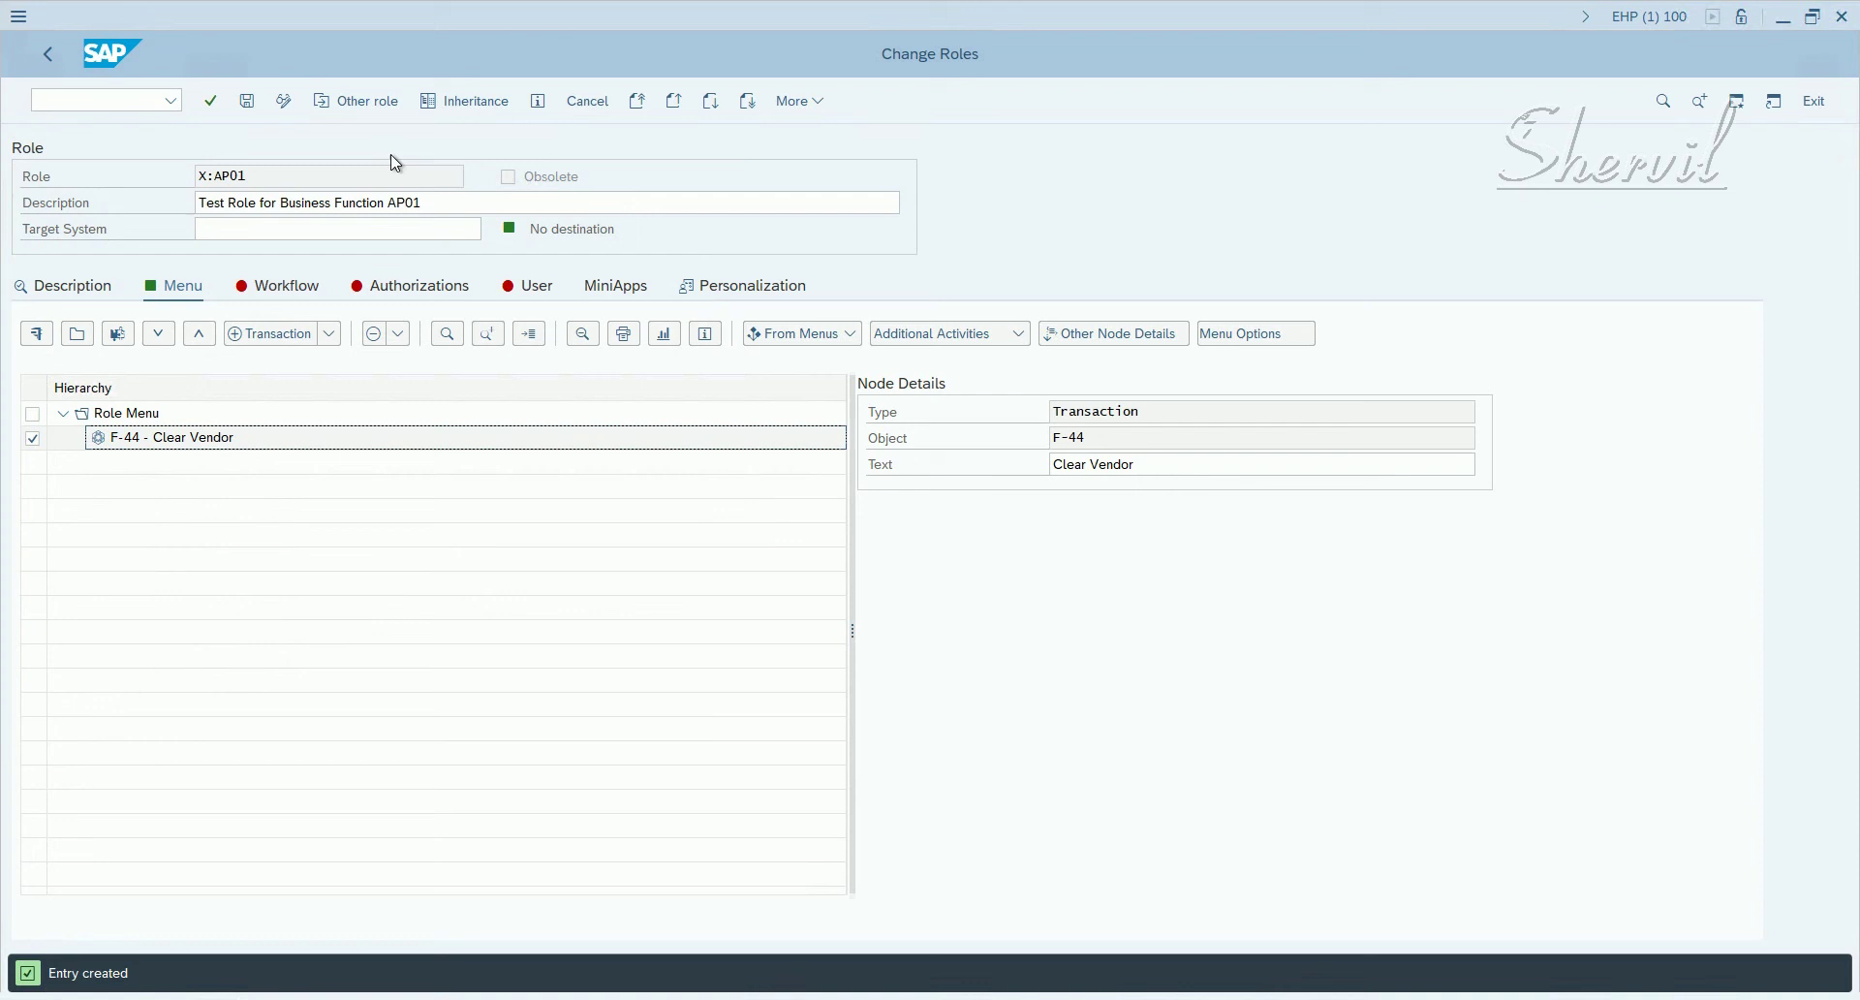
Step: Save the role and give all its organizational levels full authorization
left_click(247, 101)
left_click(409, 290)
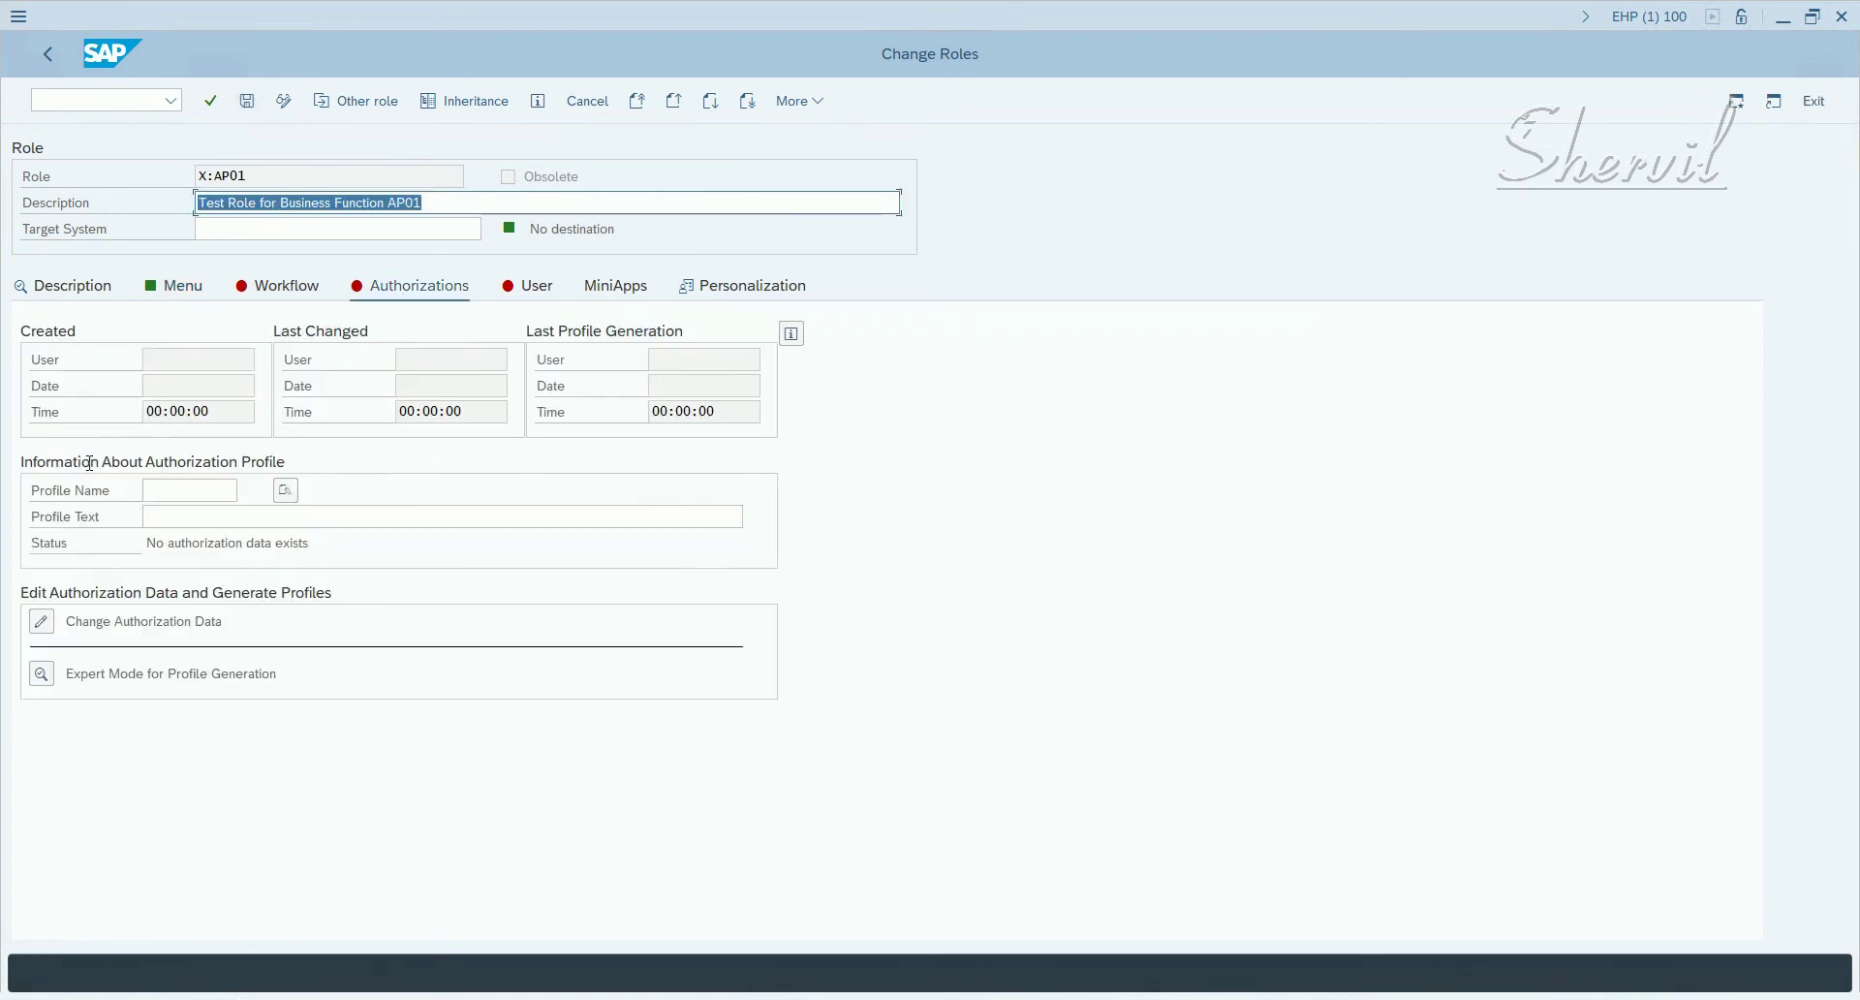
left_click(41, 622)
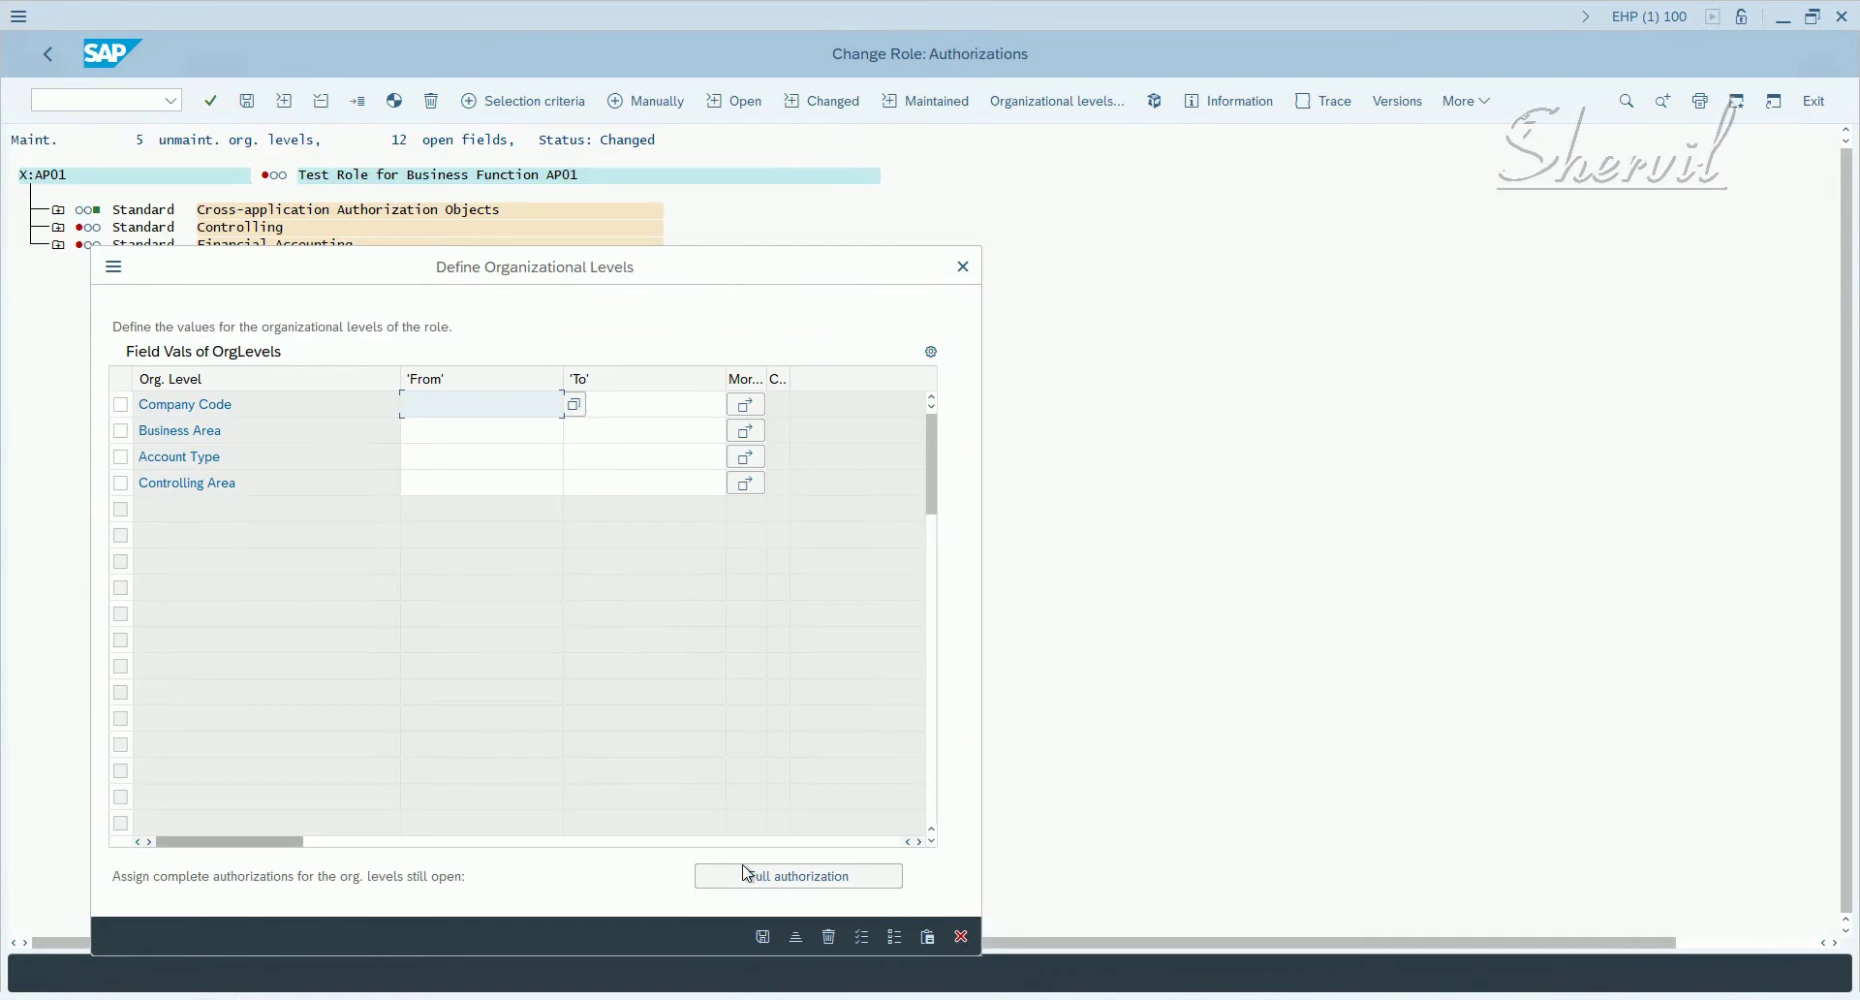
left_click(747, 875)
left_click(762, 936)
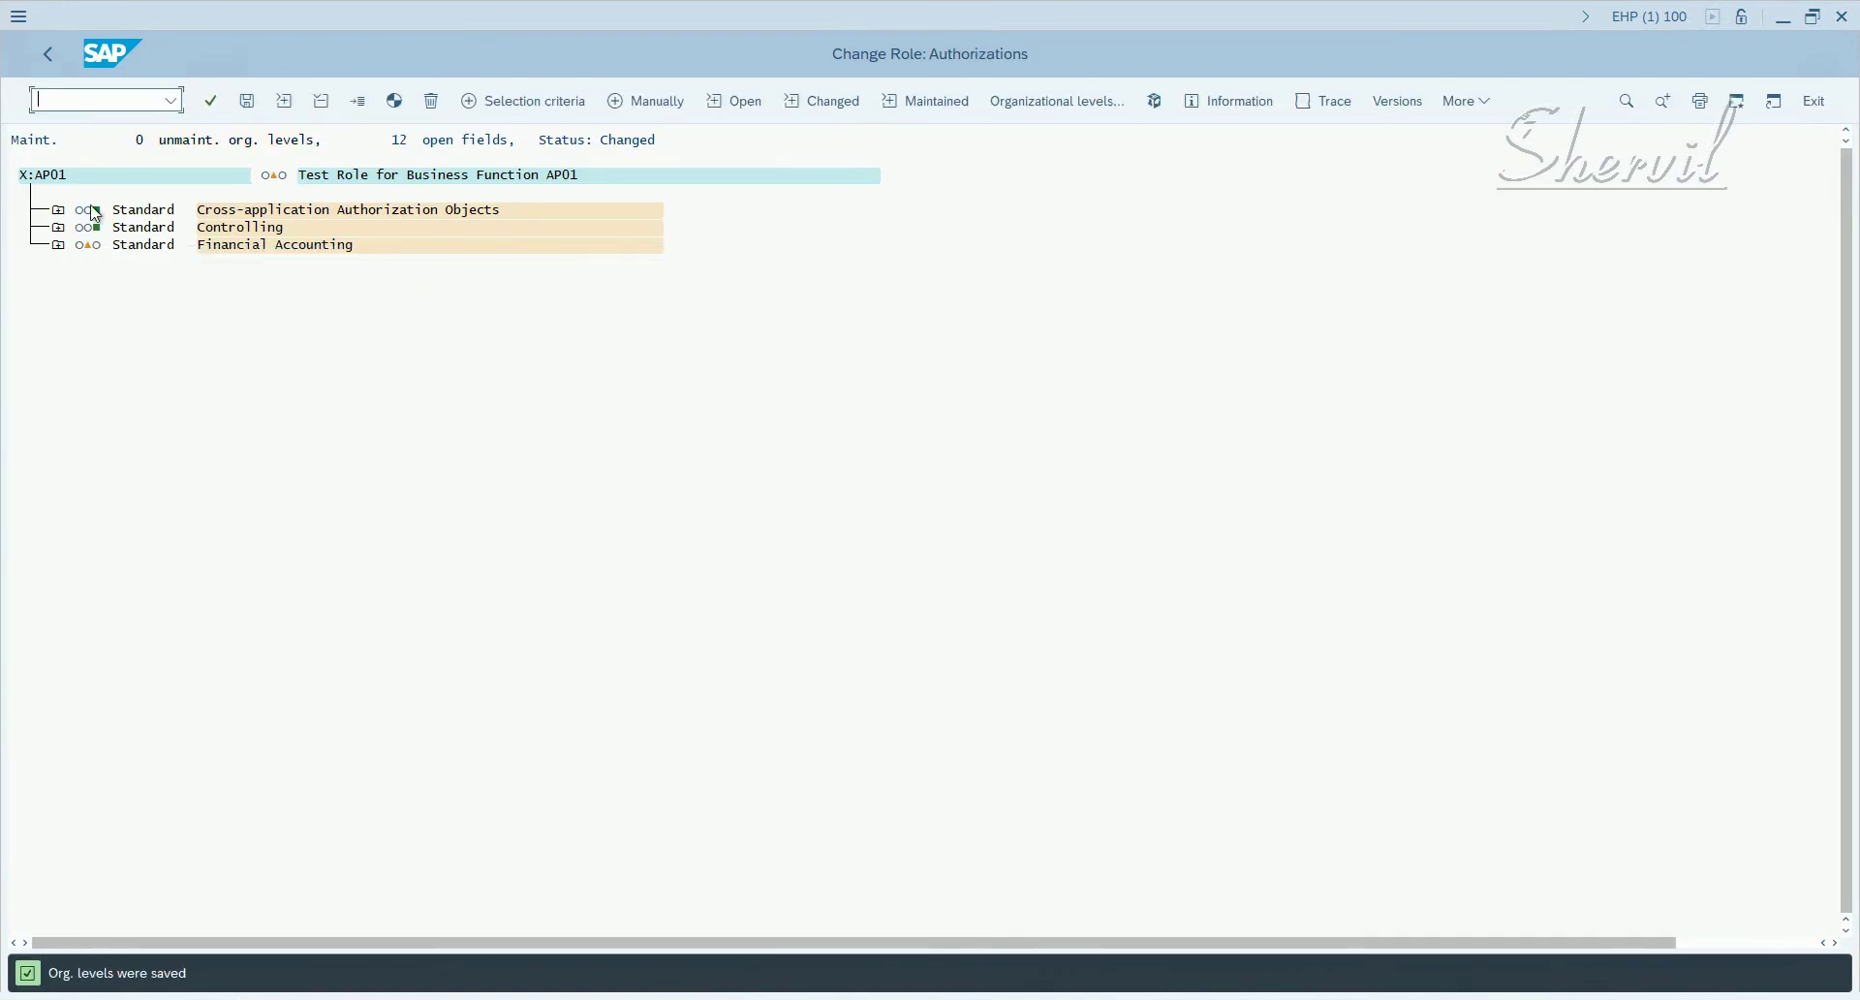
Step: Grant full authorization across the role tree and generate profile T-EP890019 on exit
left_click(274, 176)
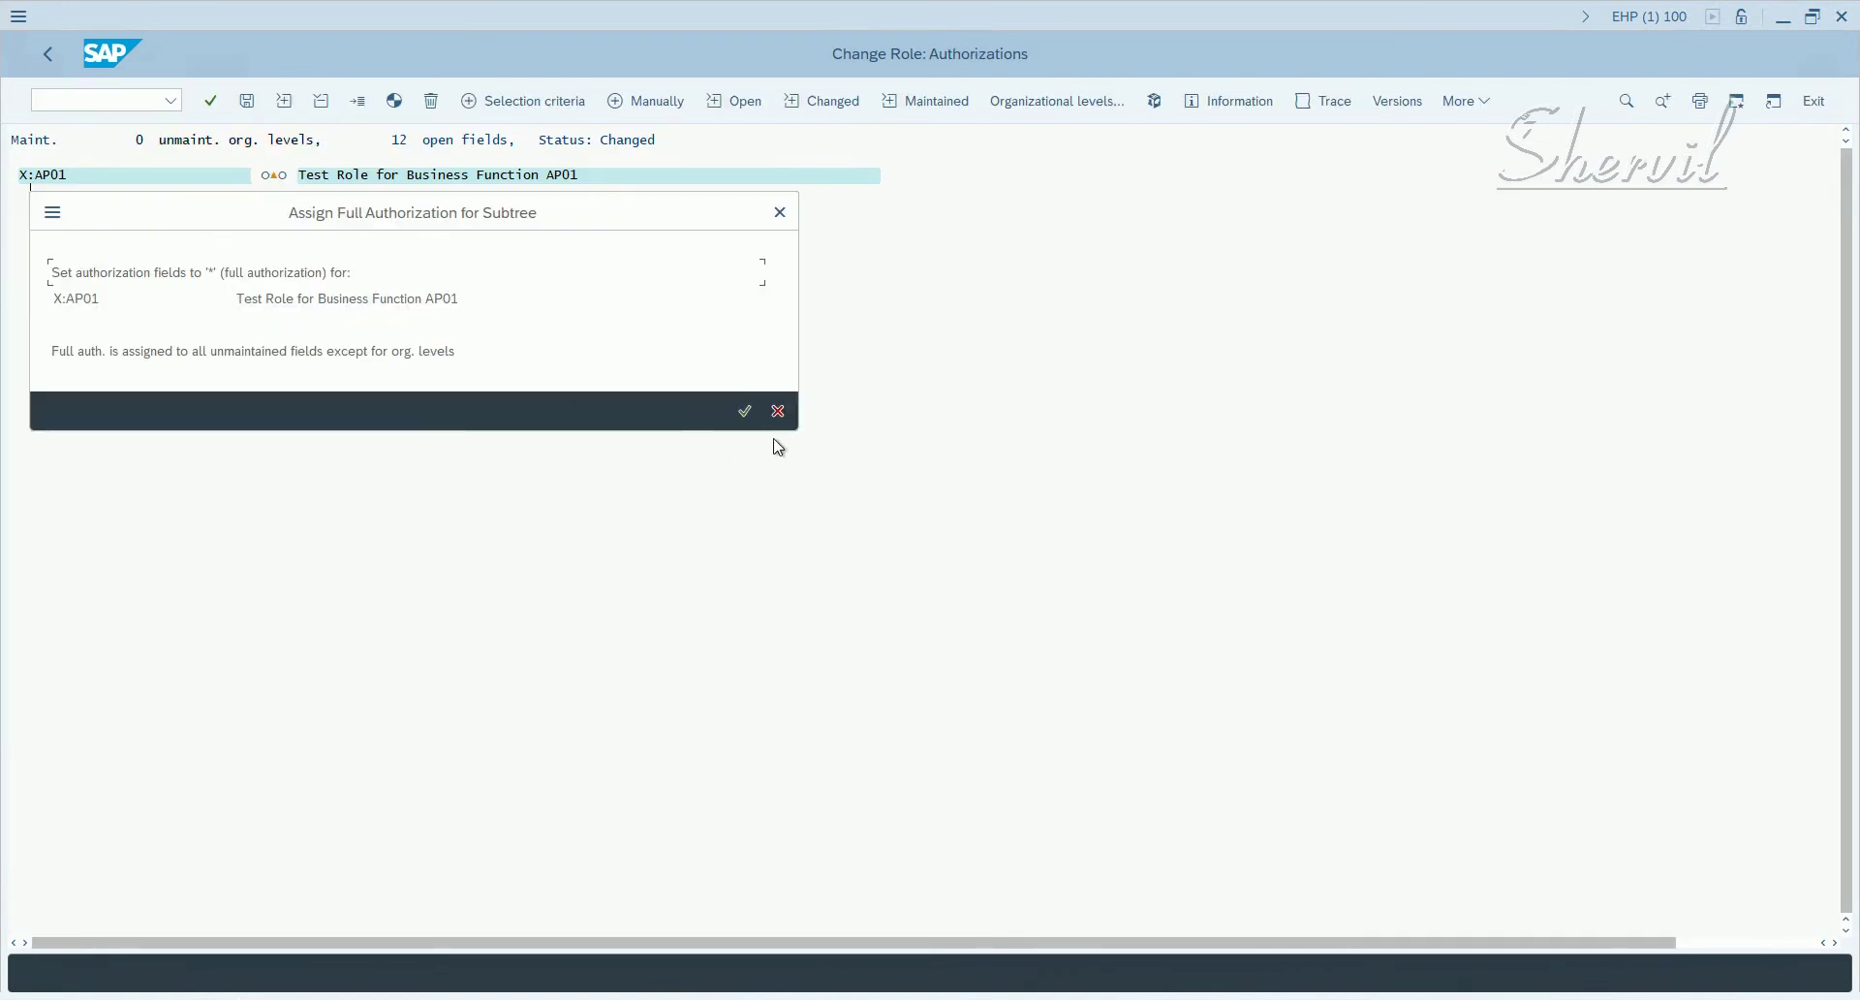
left_click(746, 411)
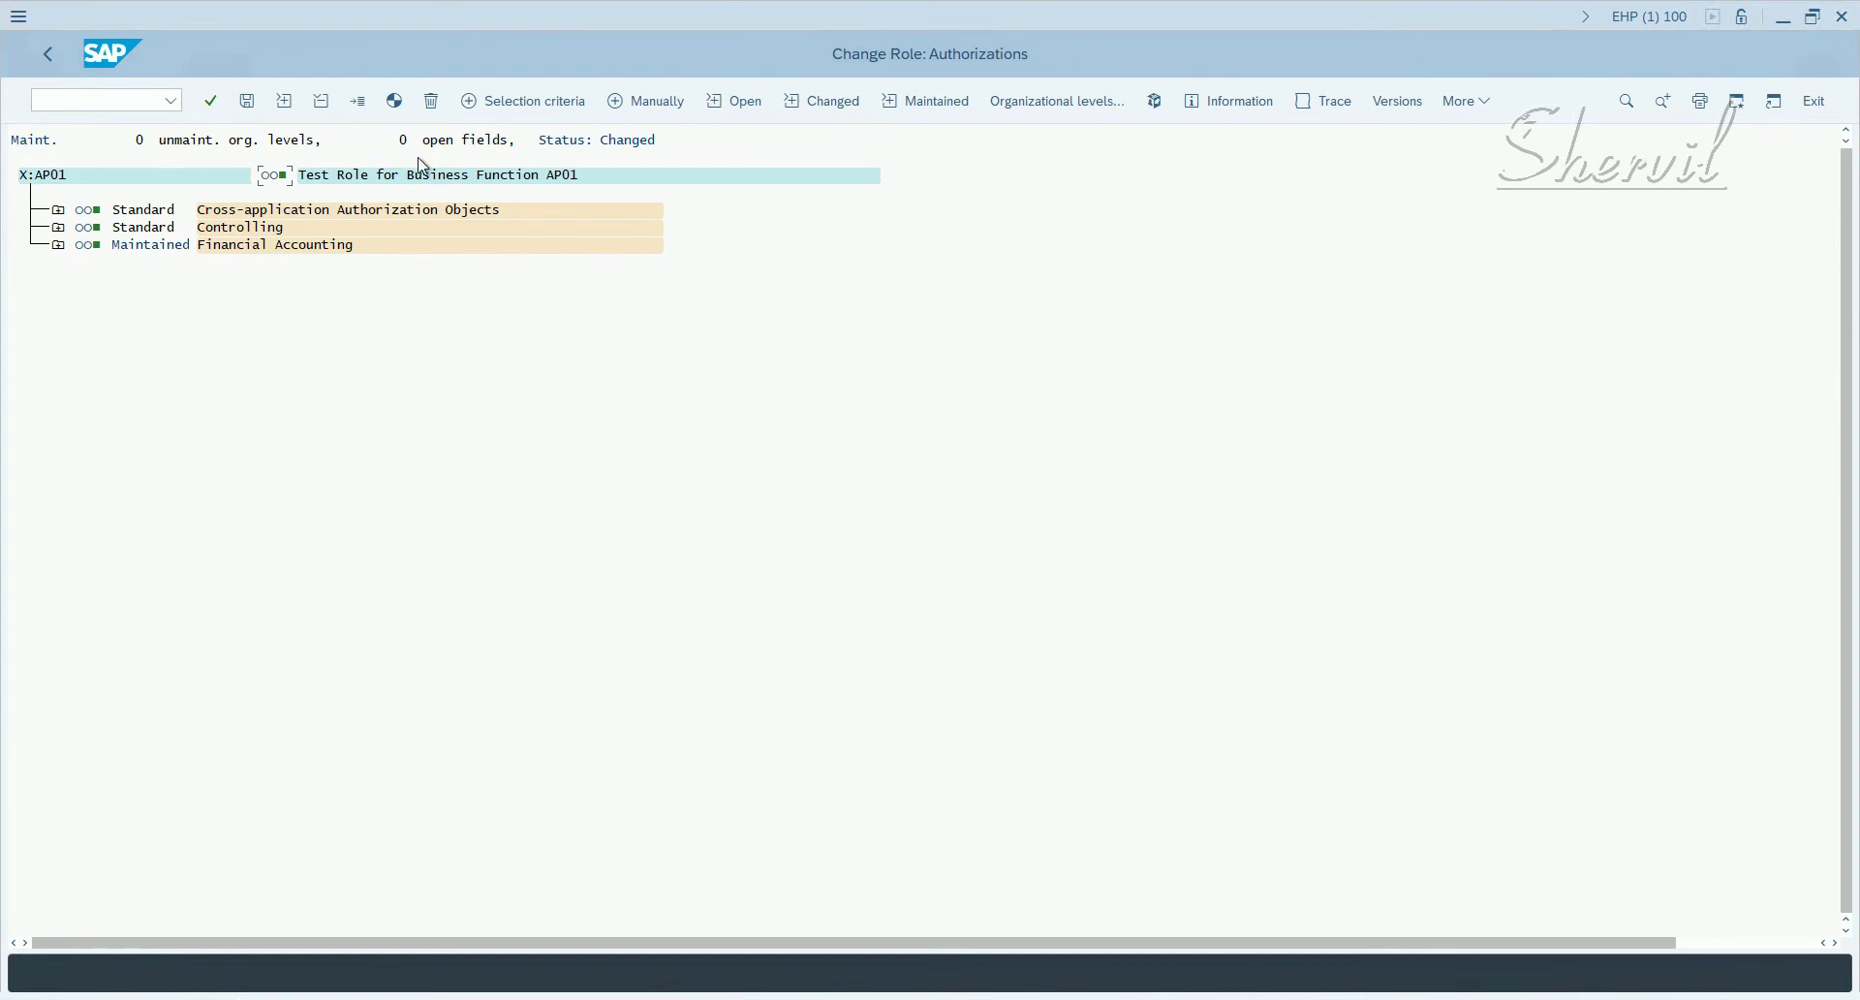
left_click(59, 57)
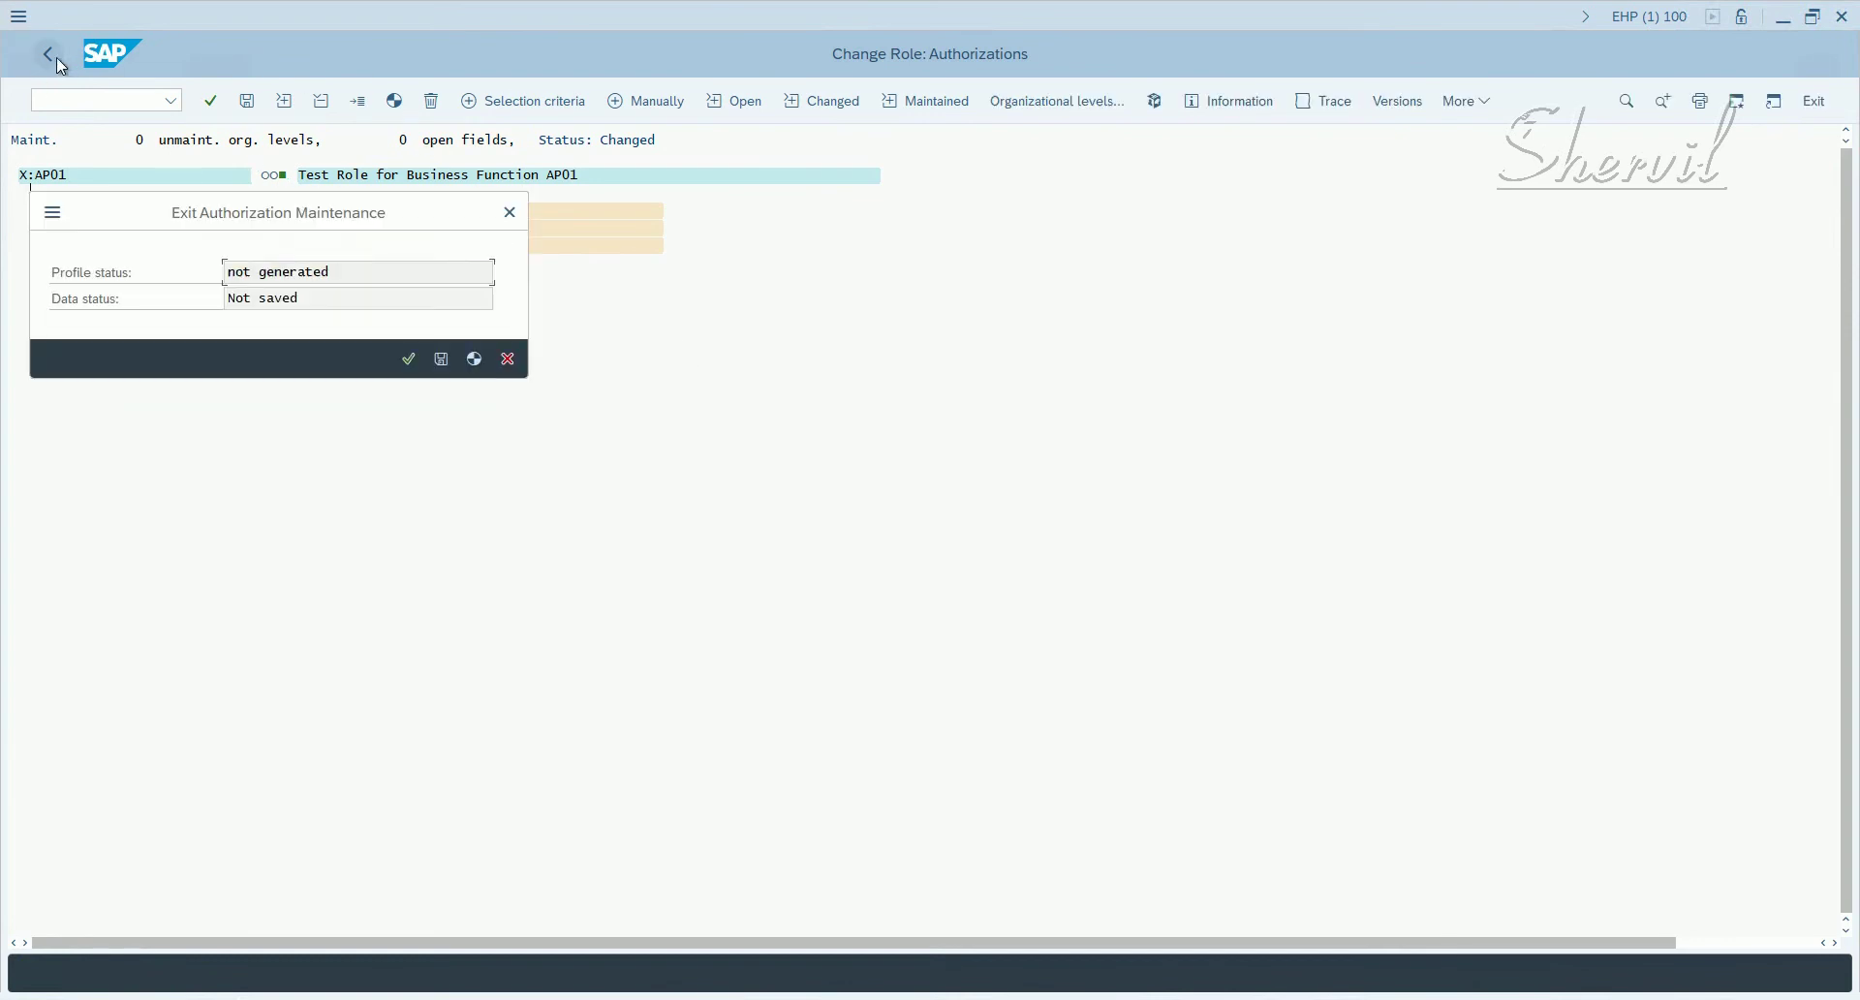
left_click(474, 360)
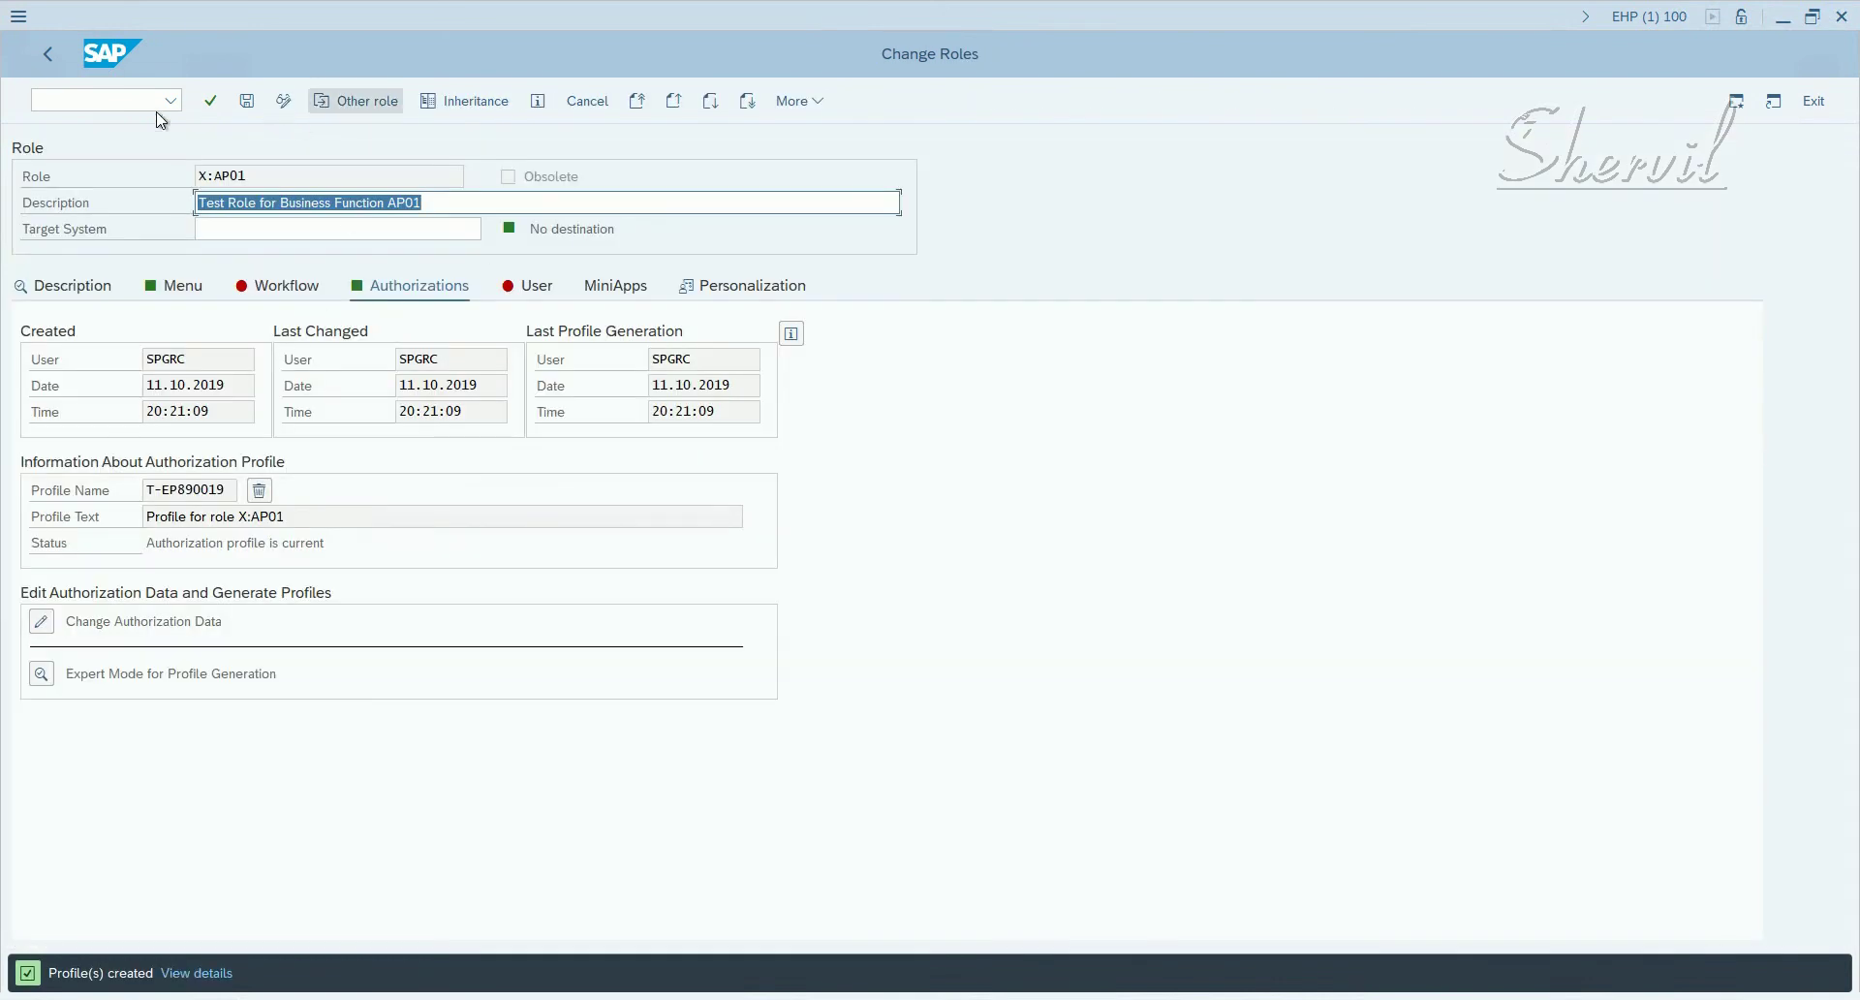
Step: Create and save single role X:FI04 described as 'Test Role for Business Function FI04'
left_click(56, 58)
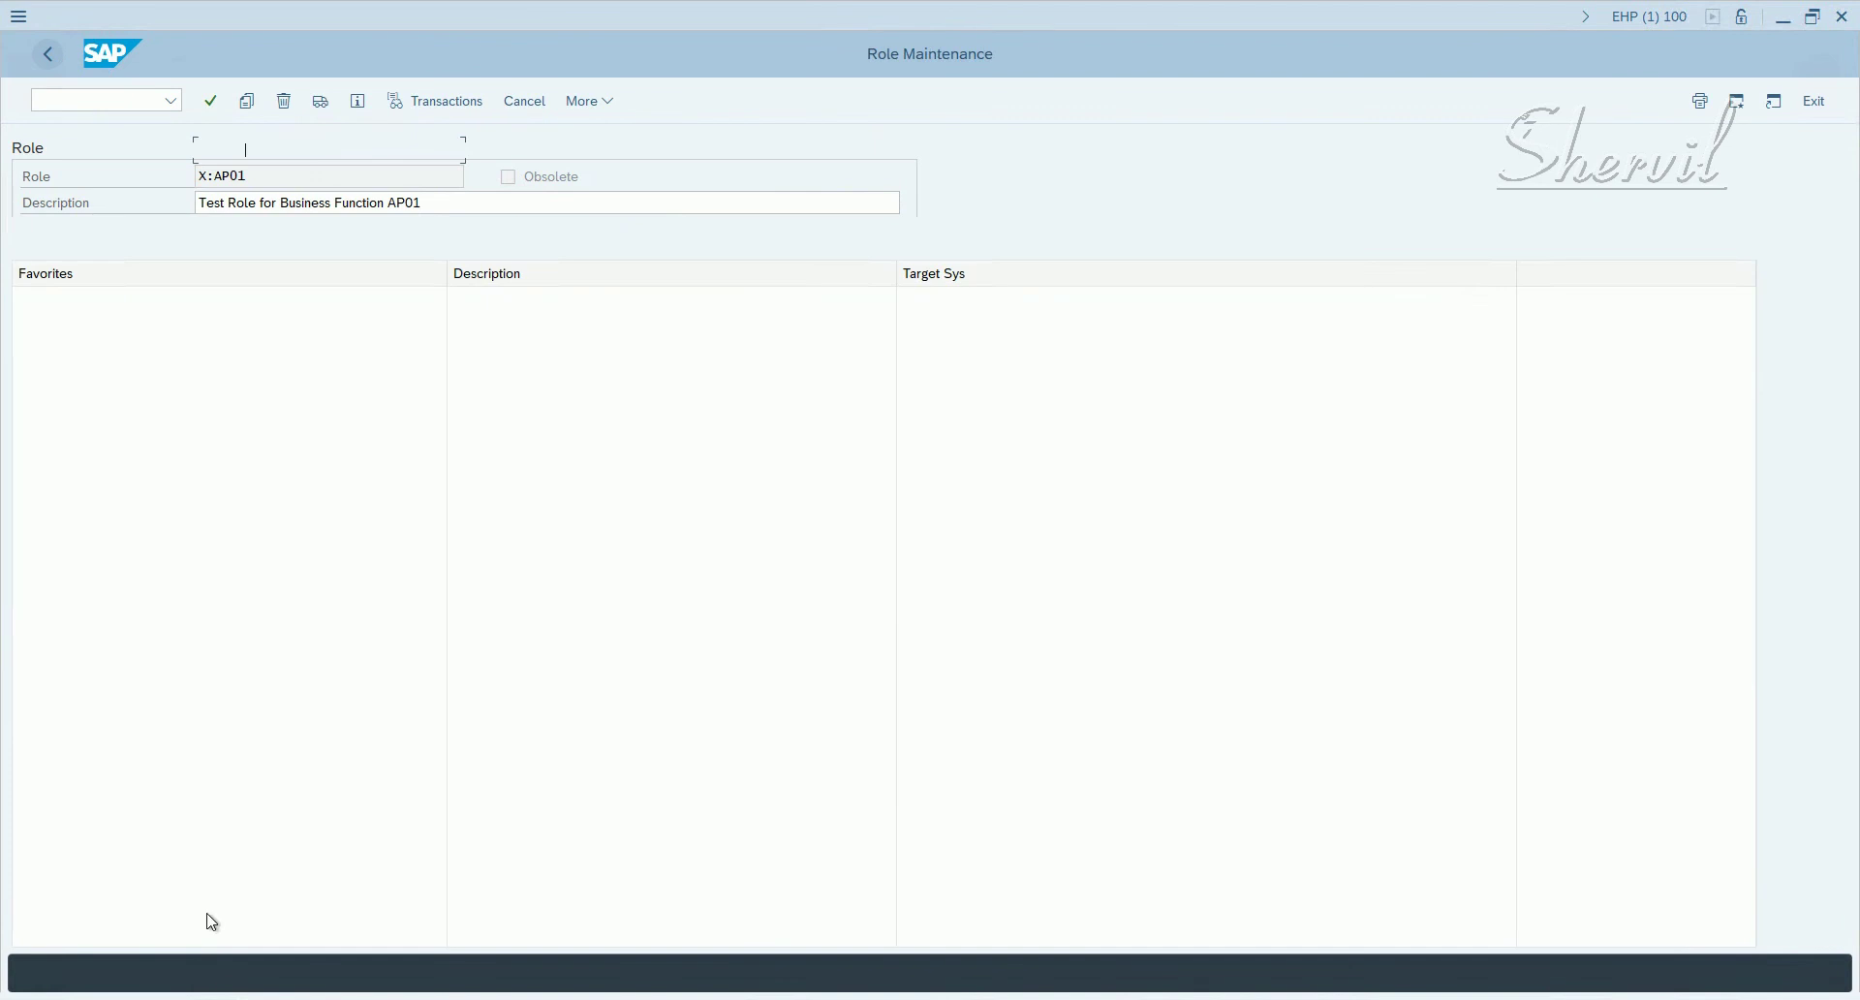
key("alt+Tab")
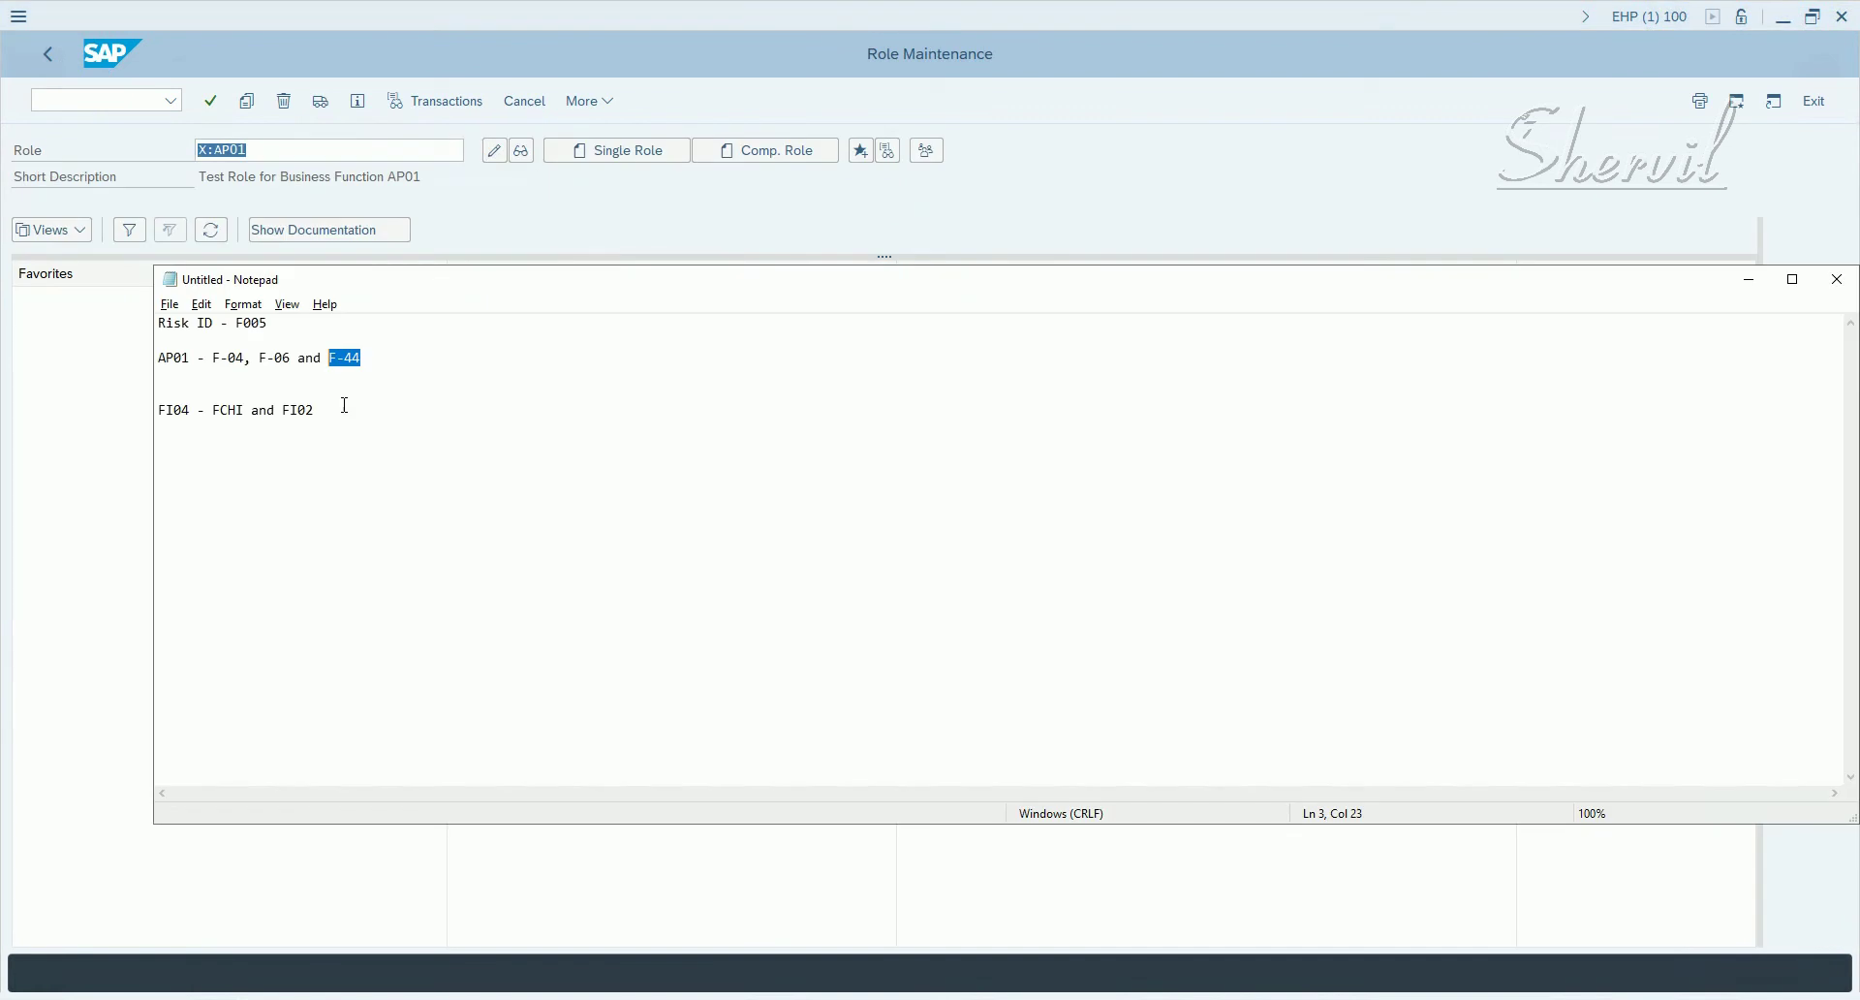
left_click(29, 440)
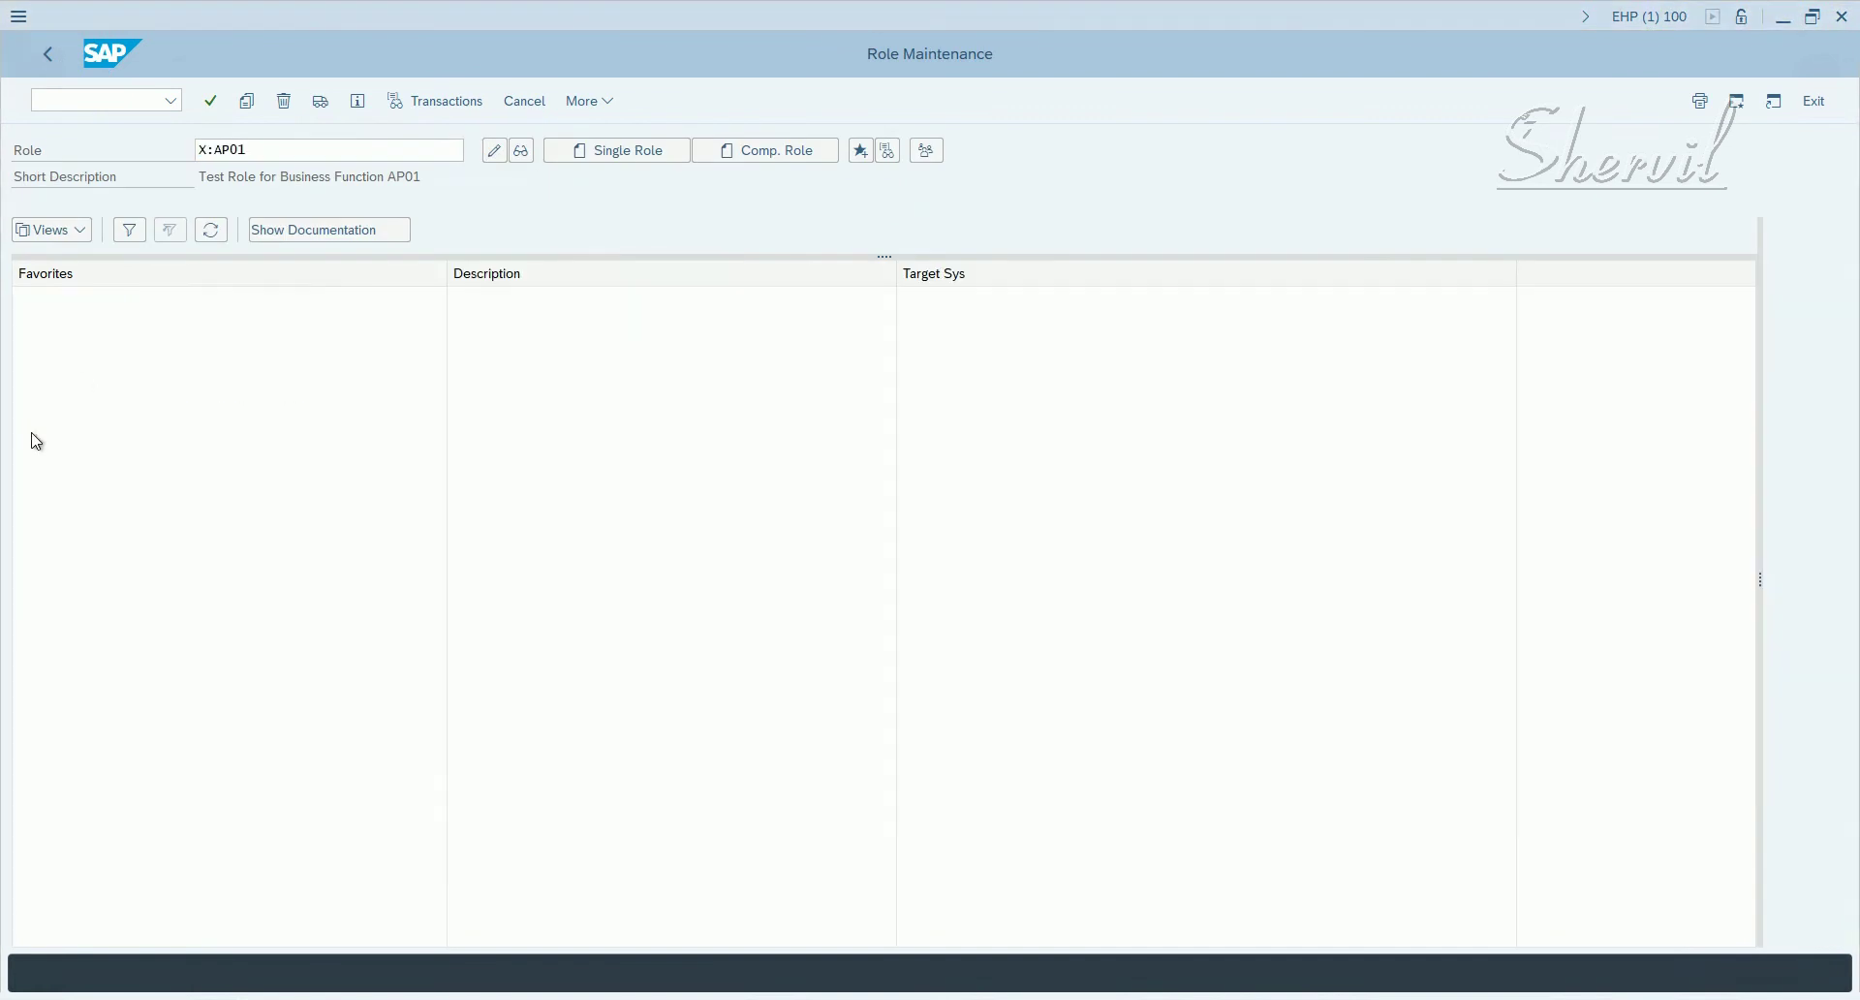
left_click(223, 148)
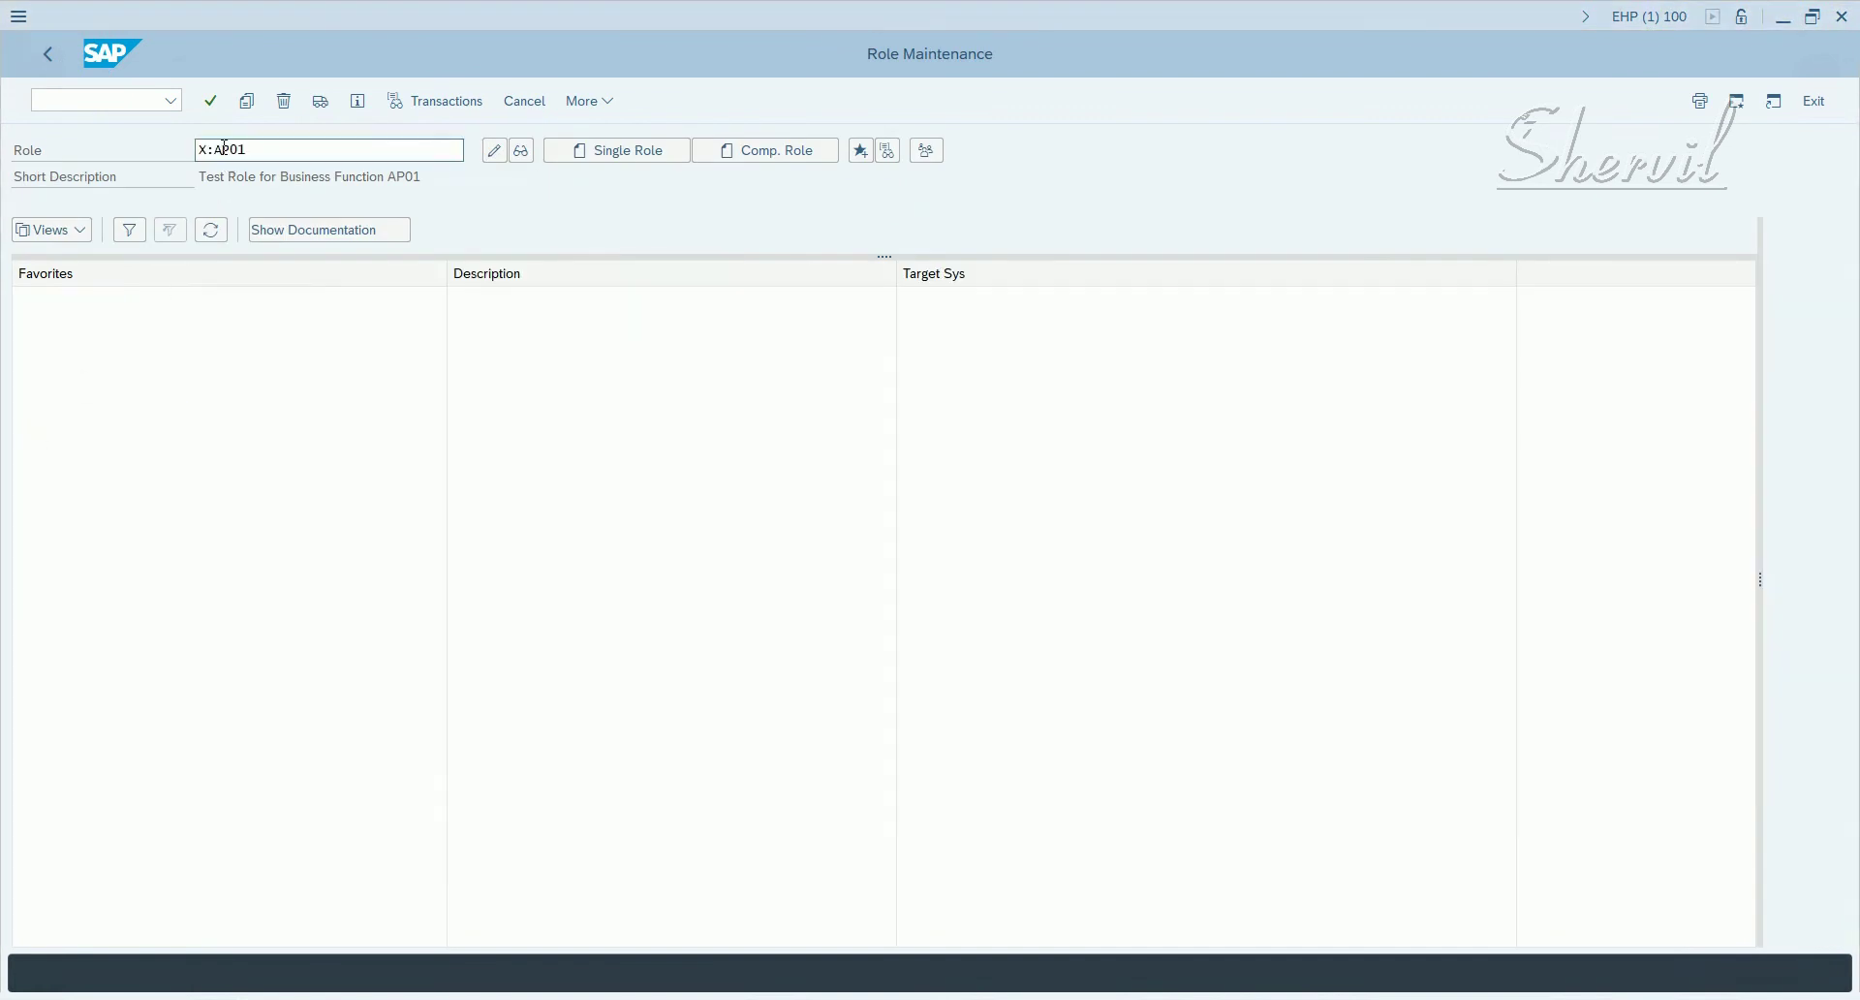
left_click(310, 148, "shift")
type("FI04")
left_click(600, 155)
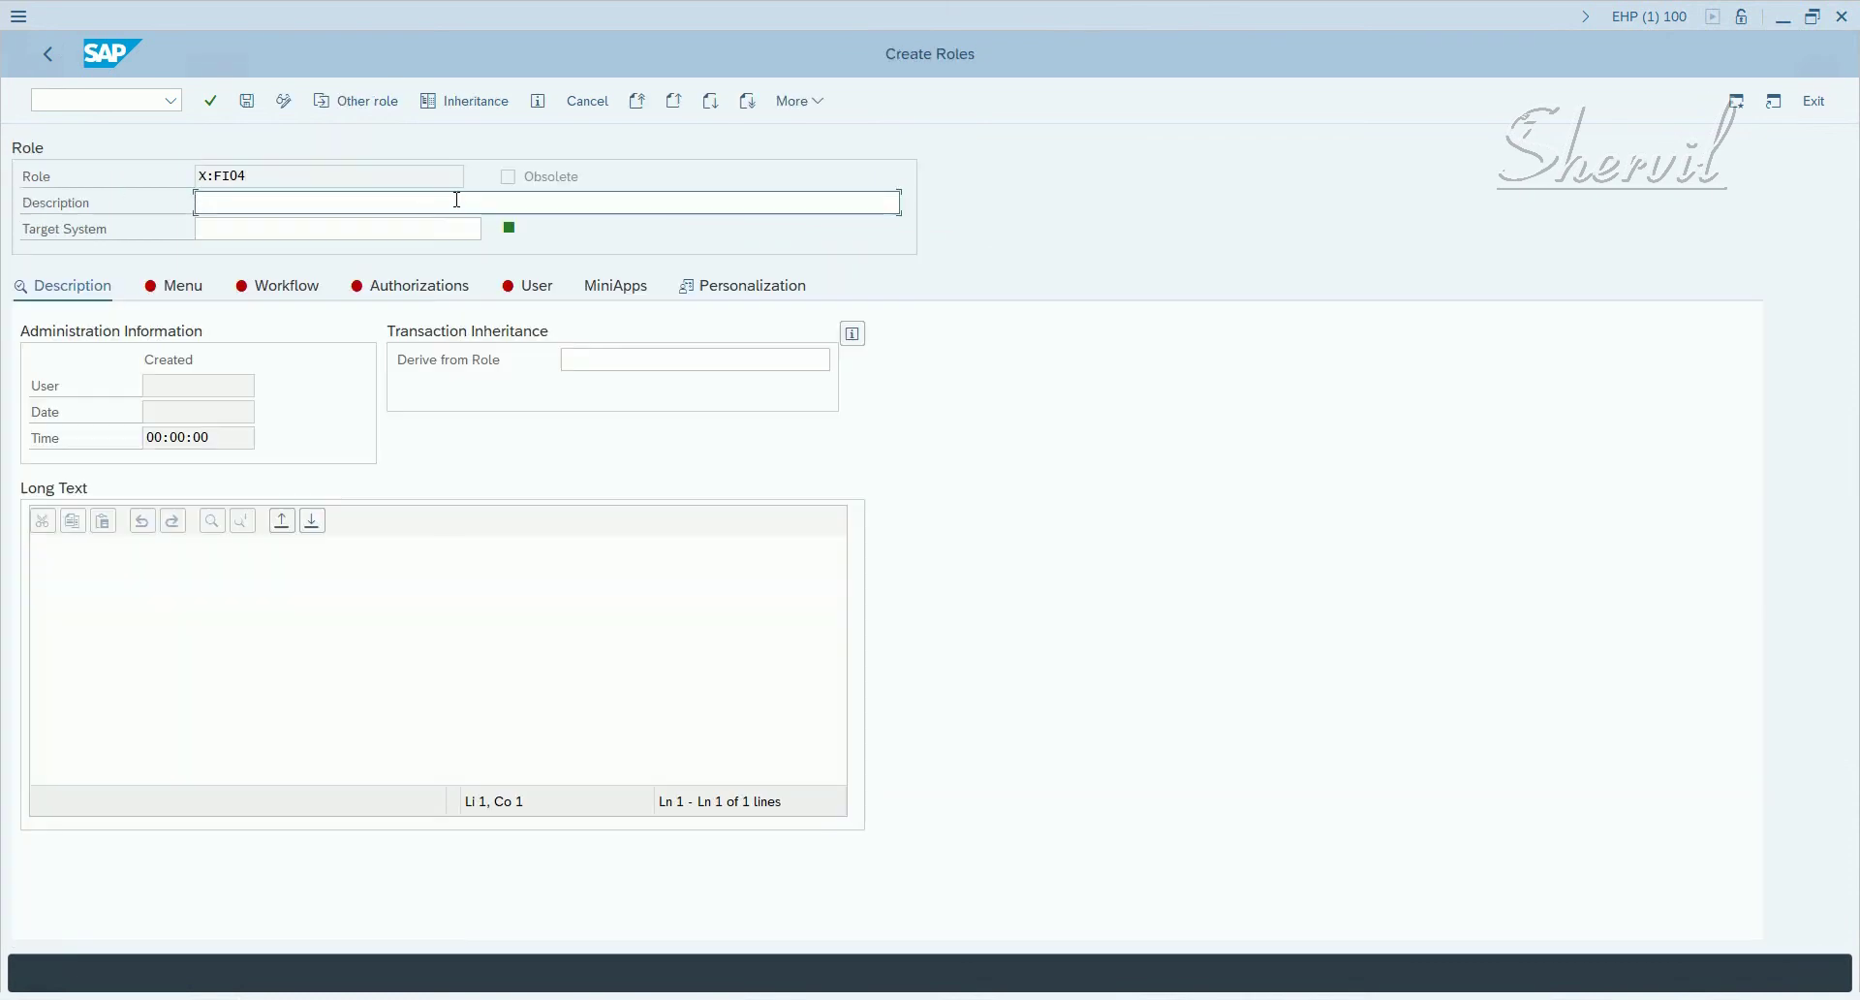
type("Test Role for Business FU")
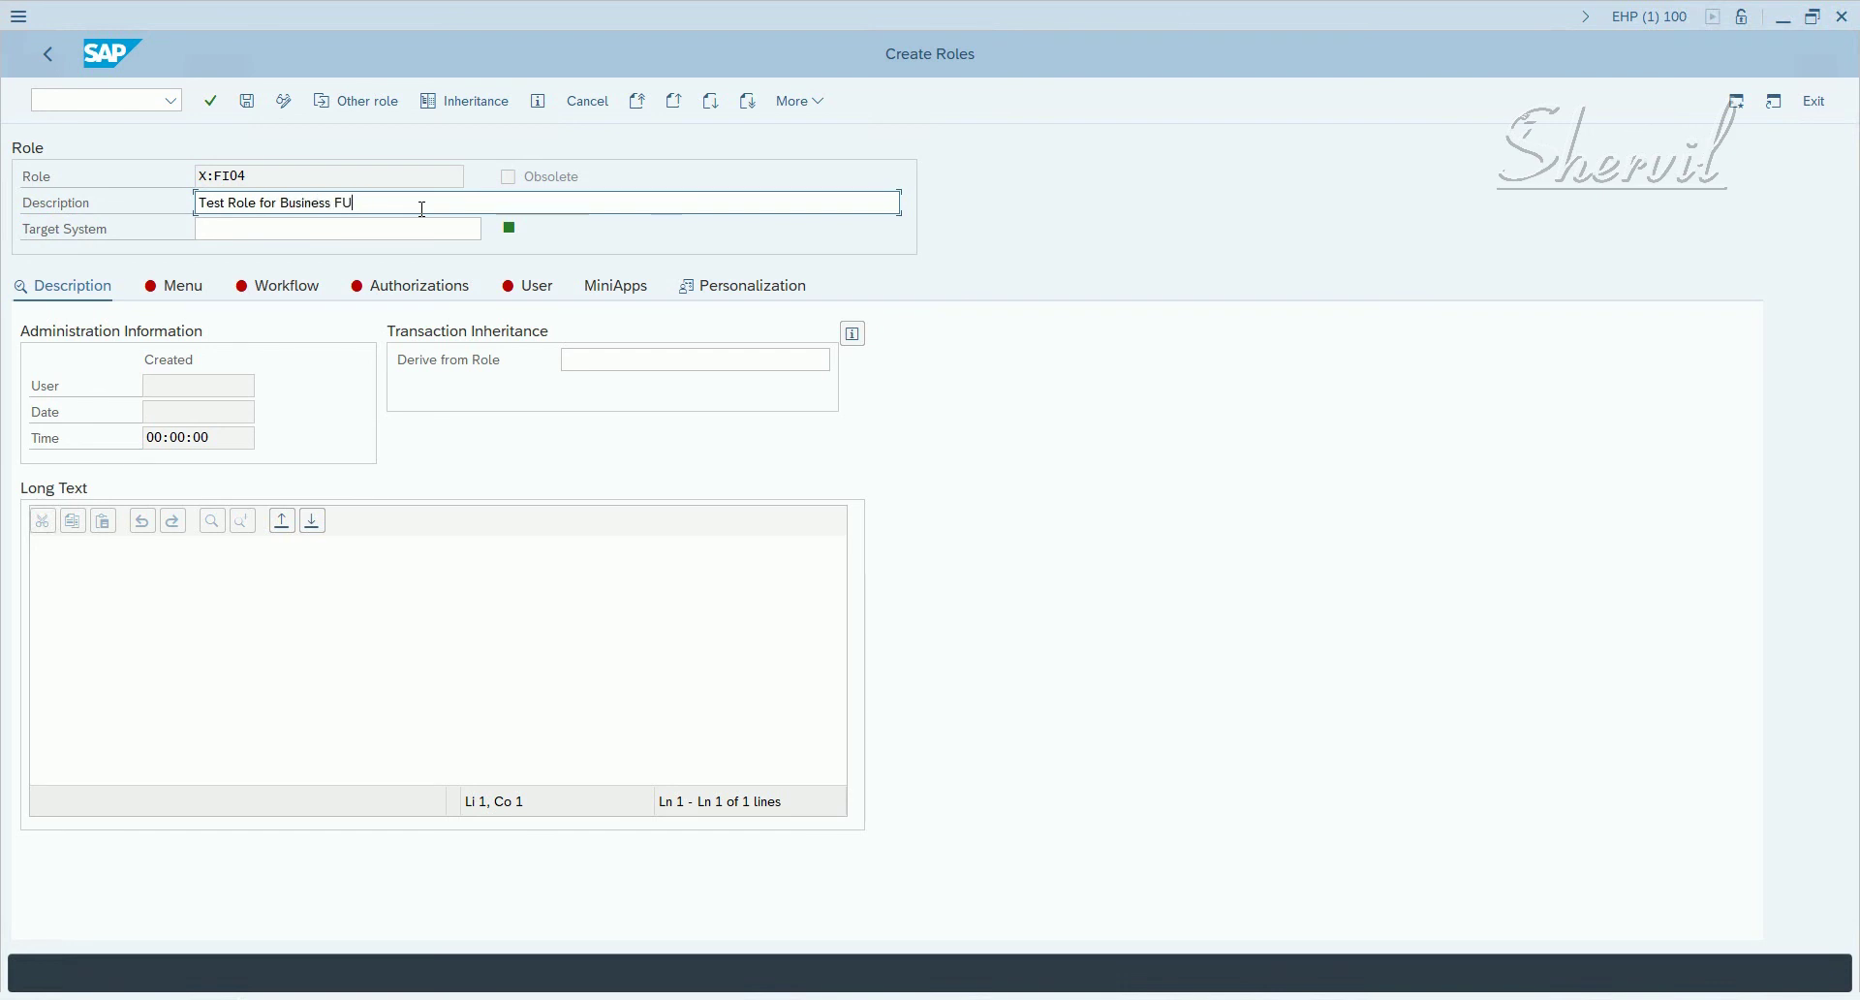
type("unction FI04")
key("ctrl+s")
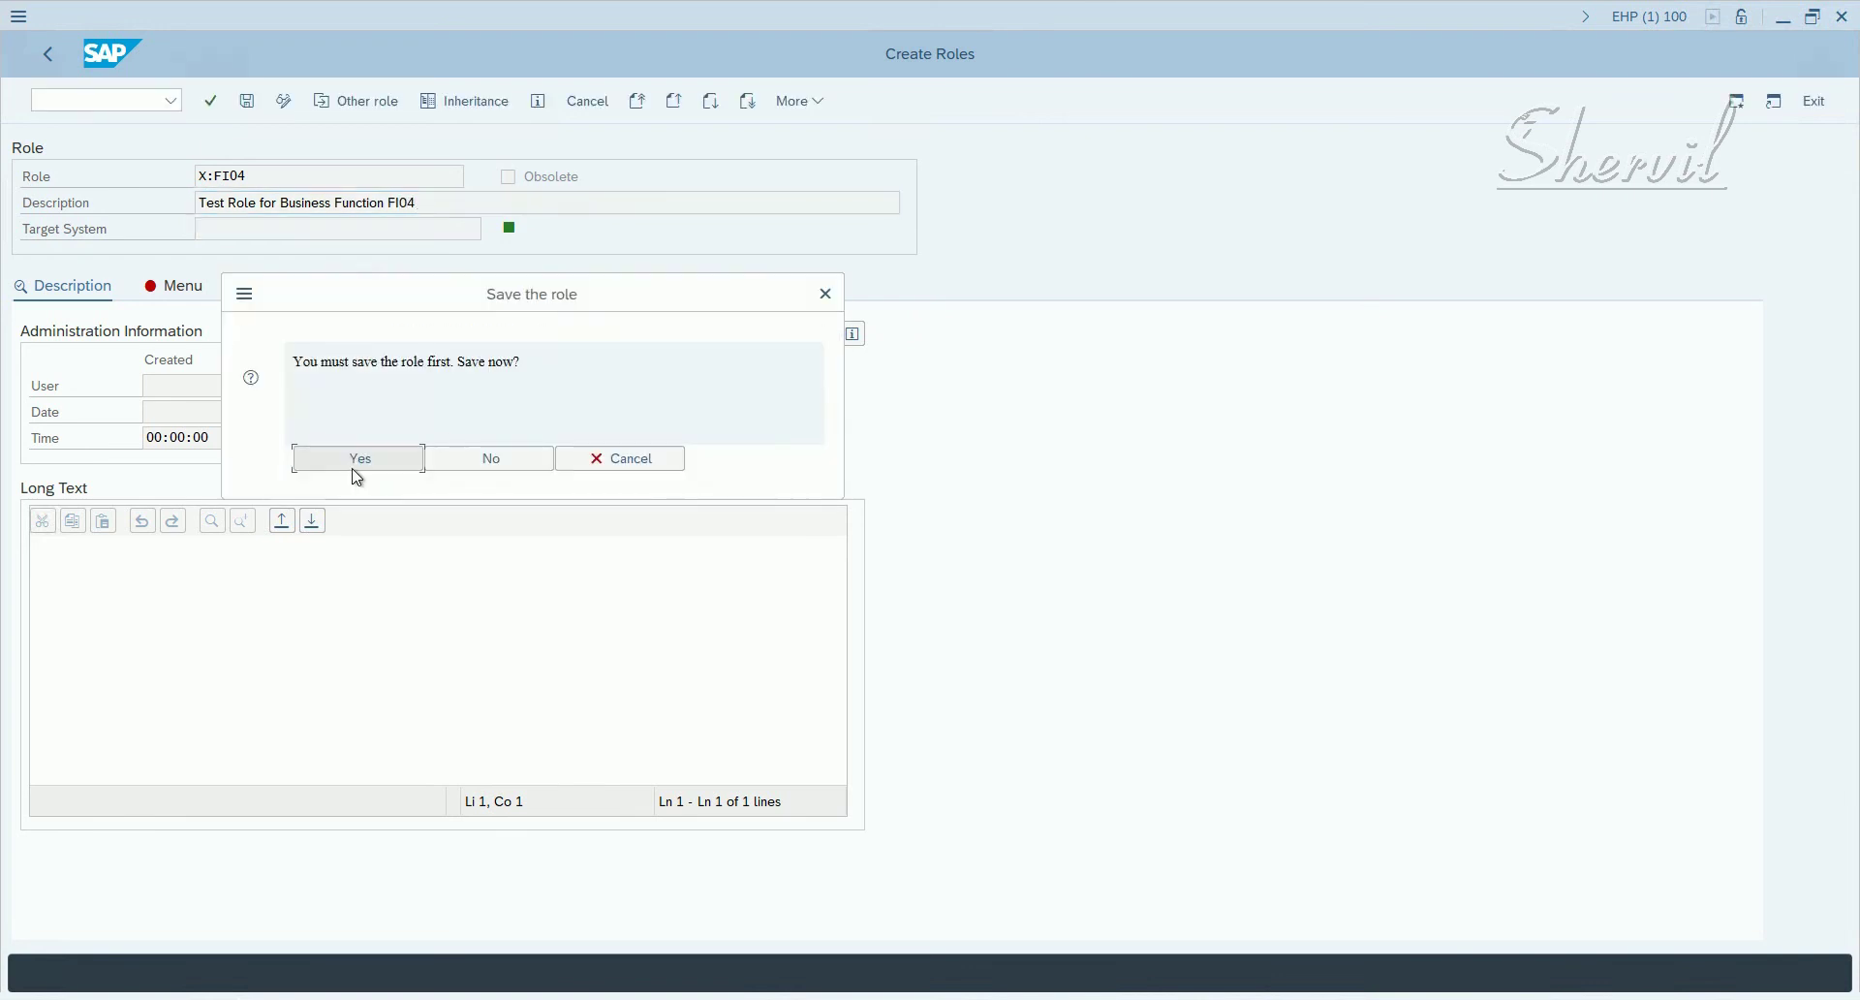
left_click(353, 465)
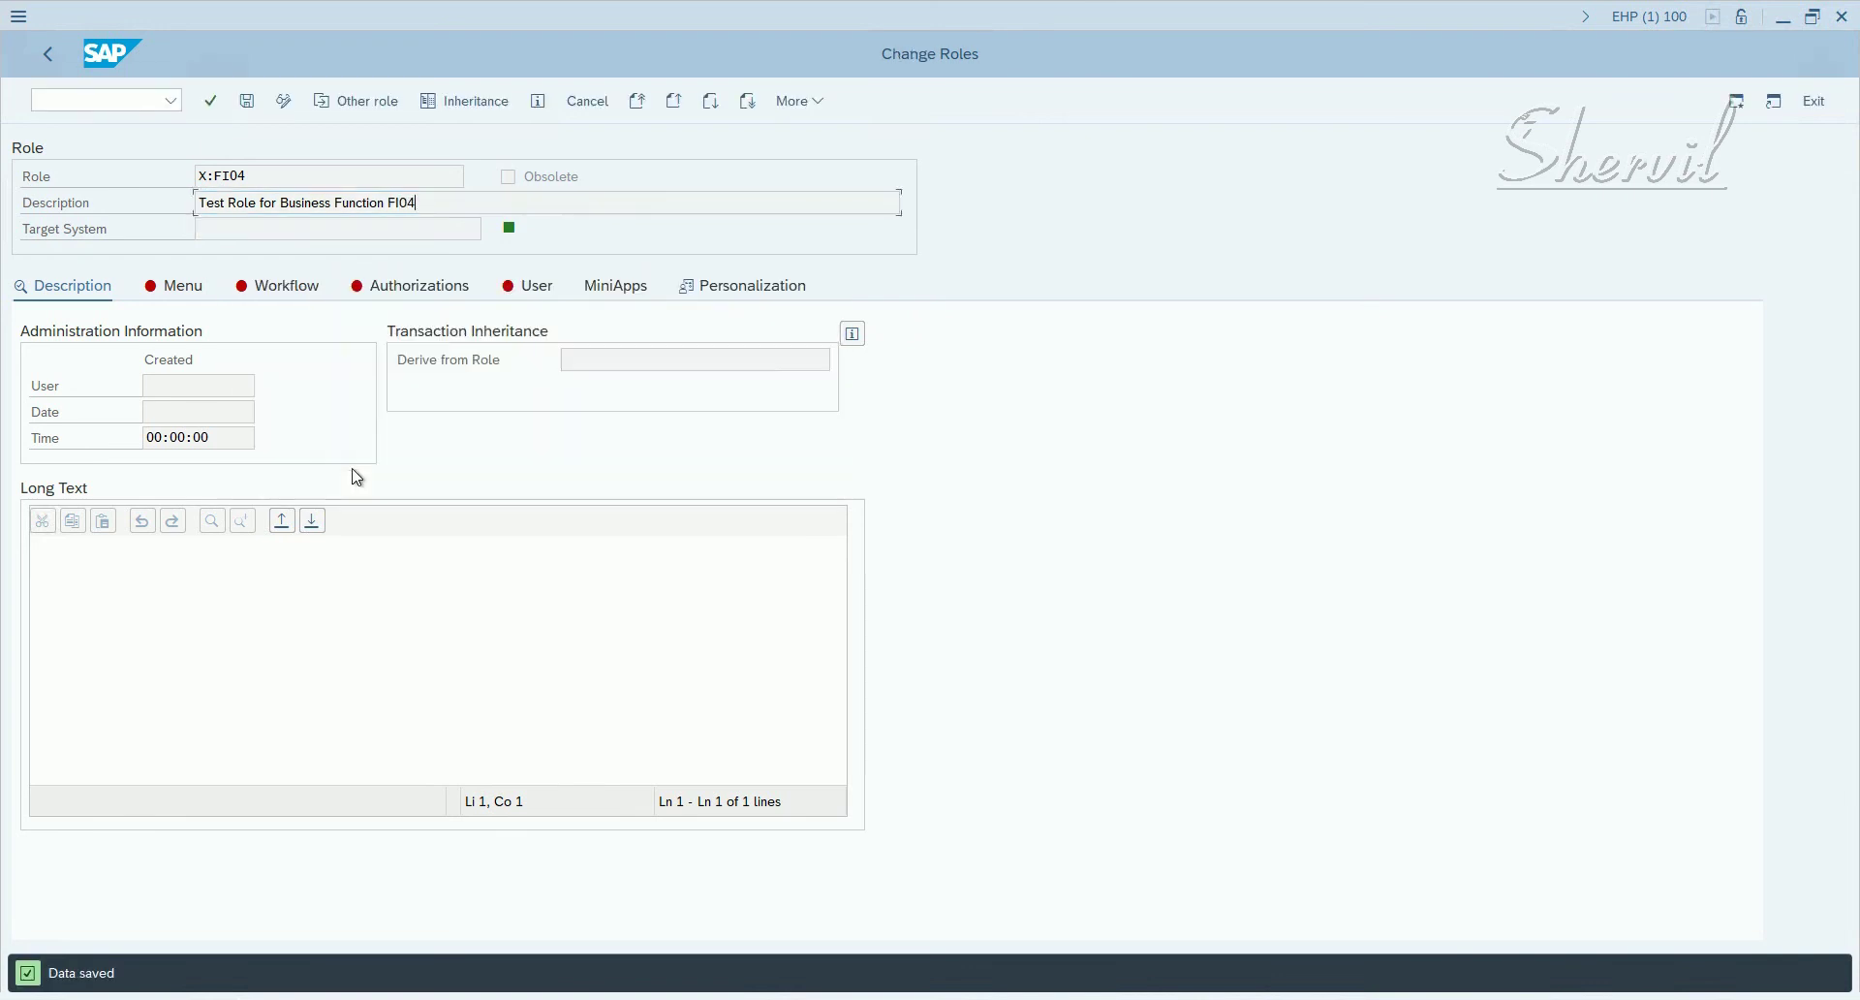
Step: Assign transaction FCHI (Check Lots) to the X:FI04 role menu and save the role
left_click(193, 283)
left_click(250, 334)
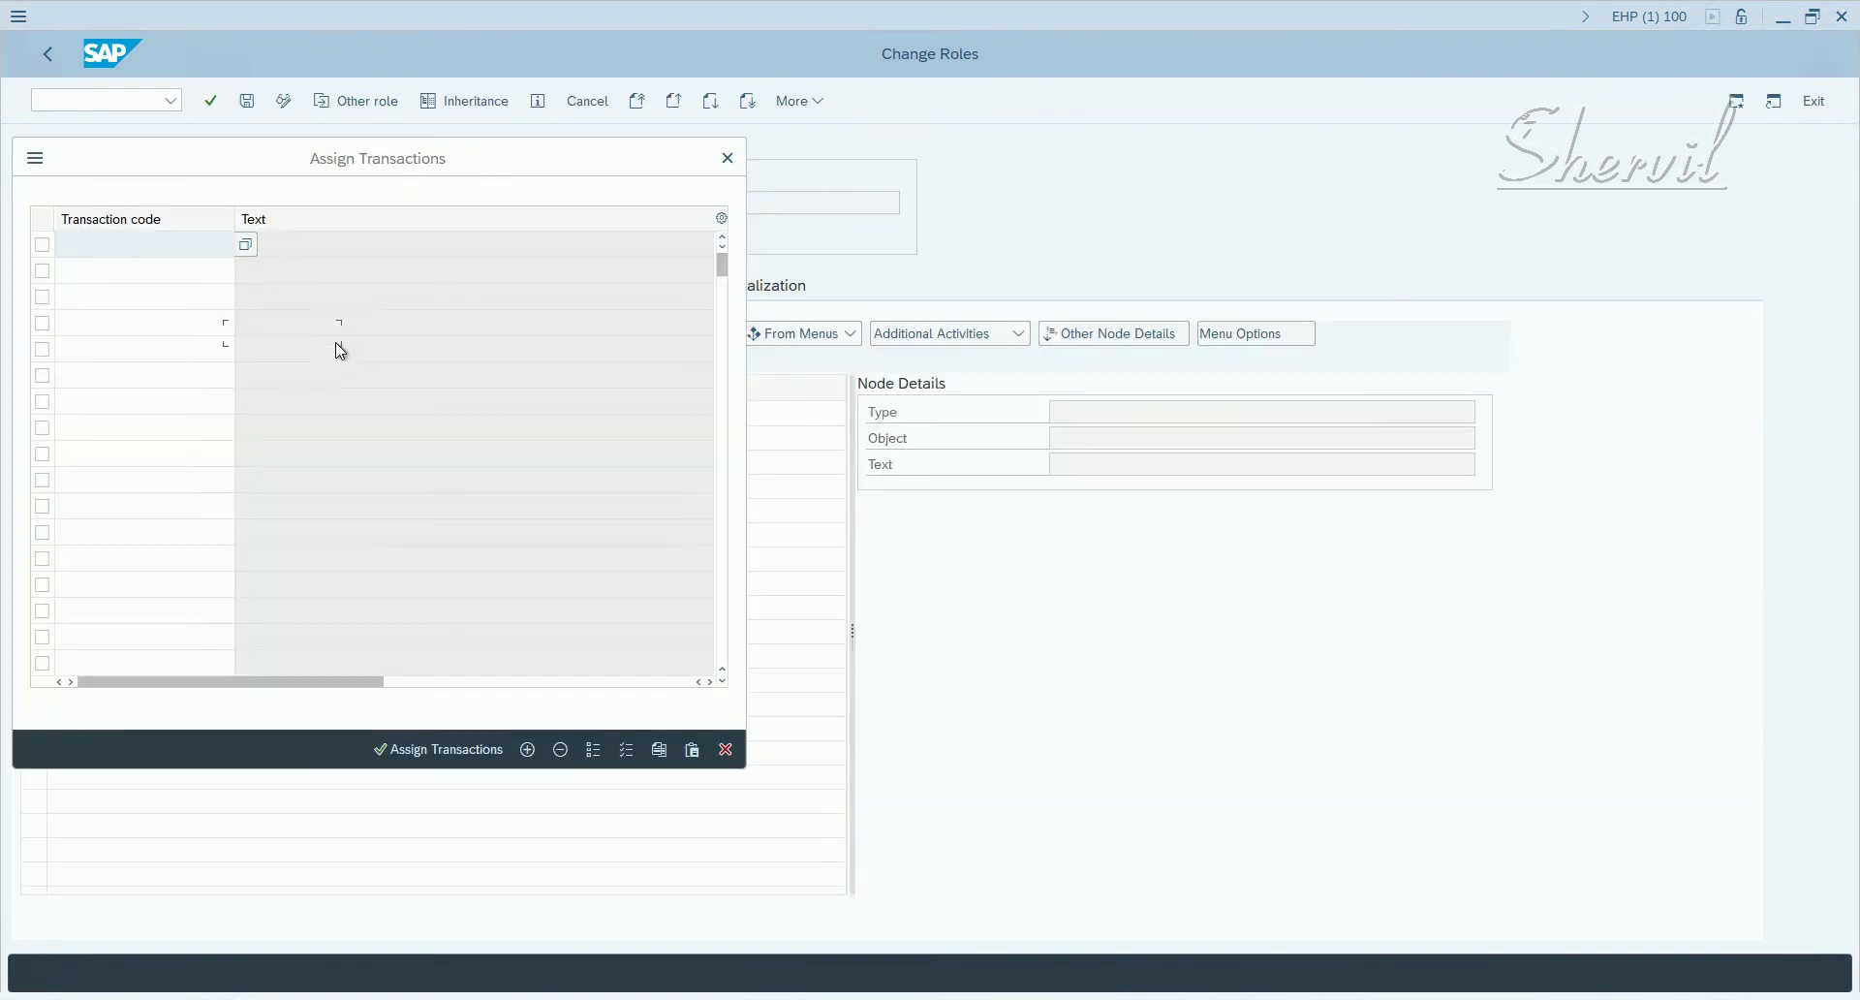
key("alt+Tab")
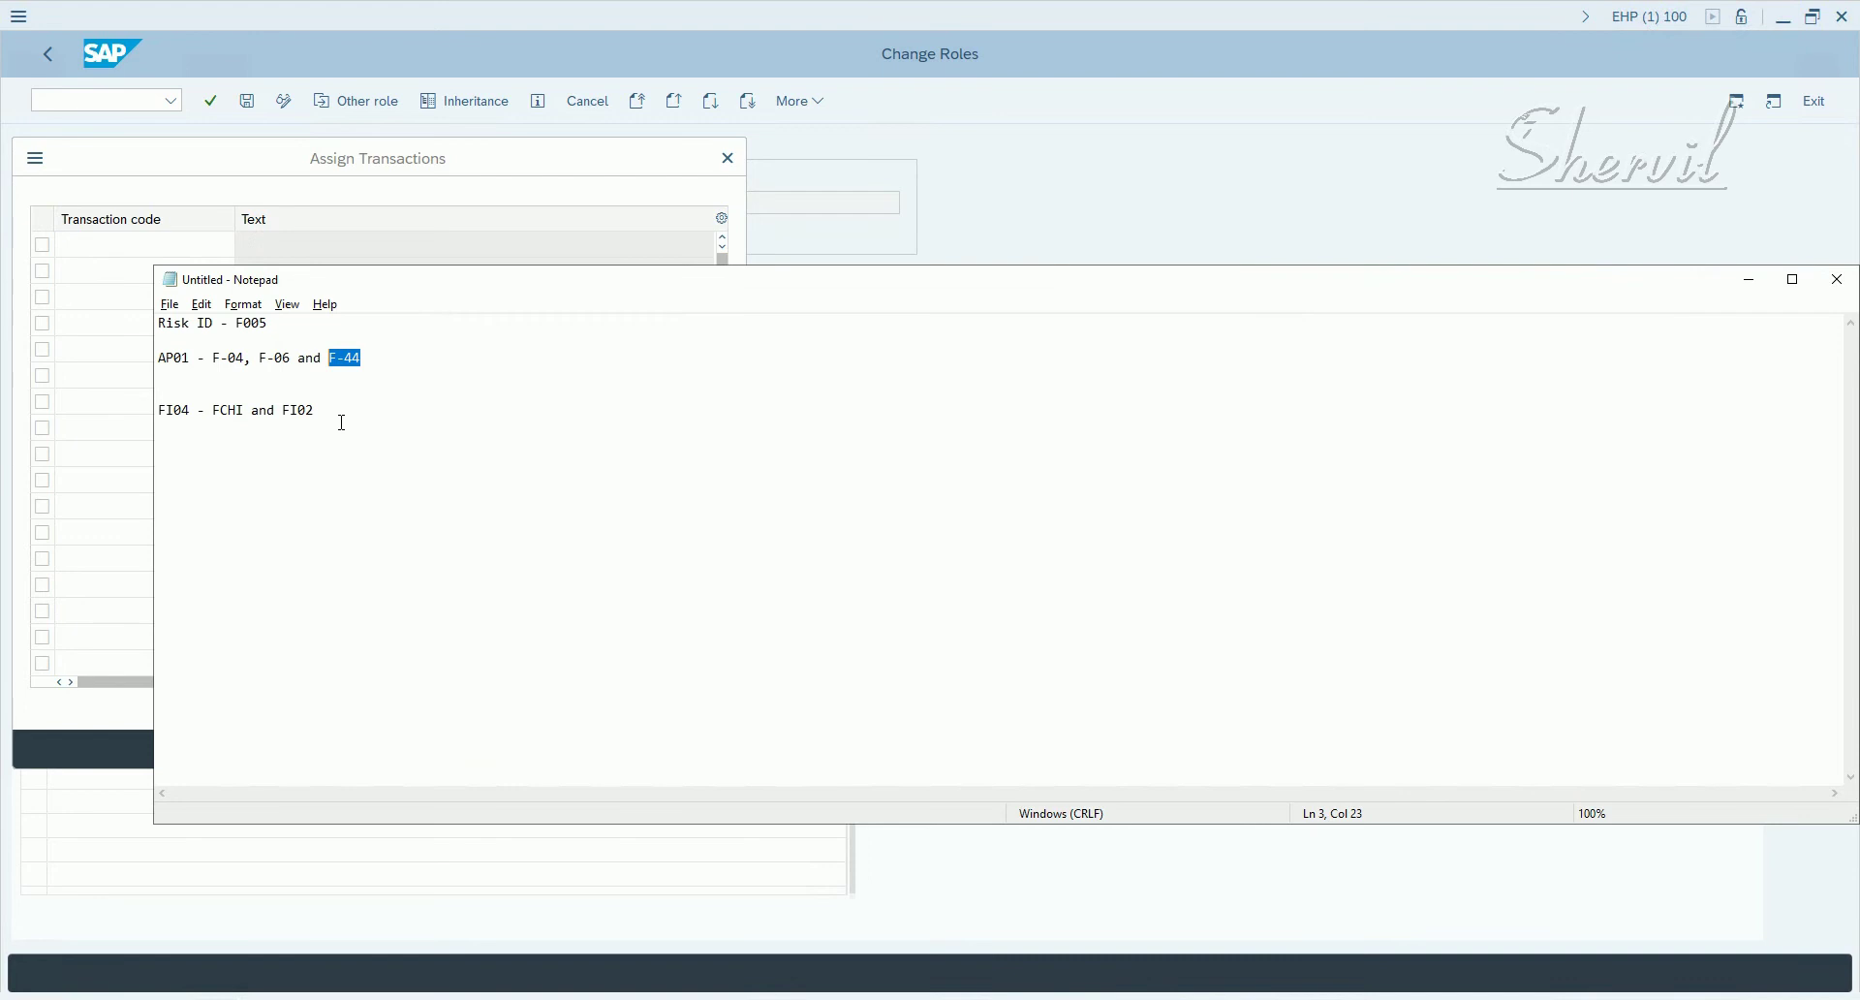
key("alt+Tab")
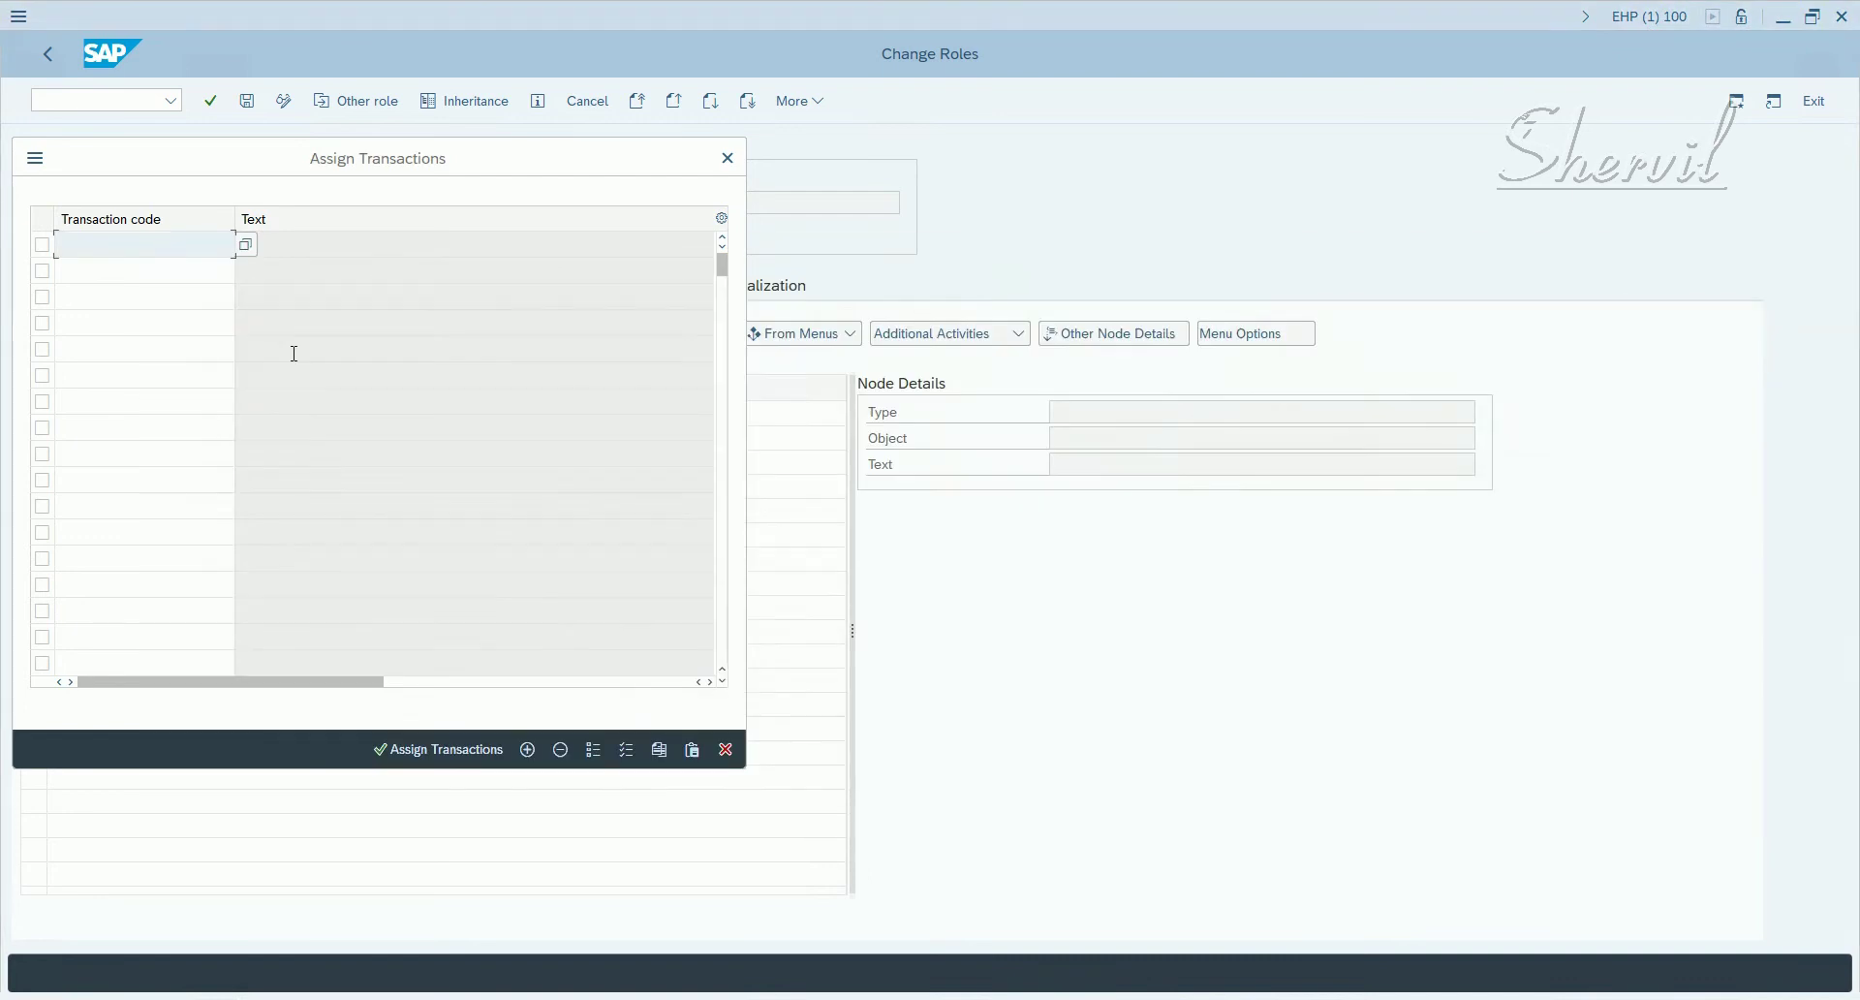
type("FCHI")
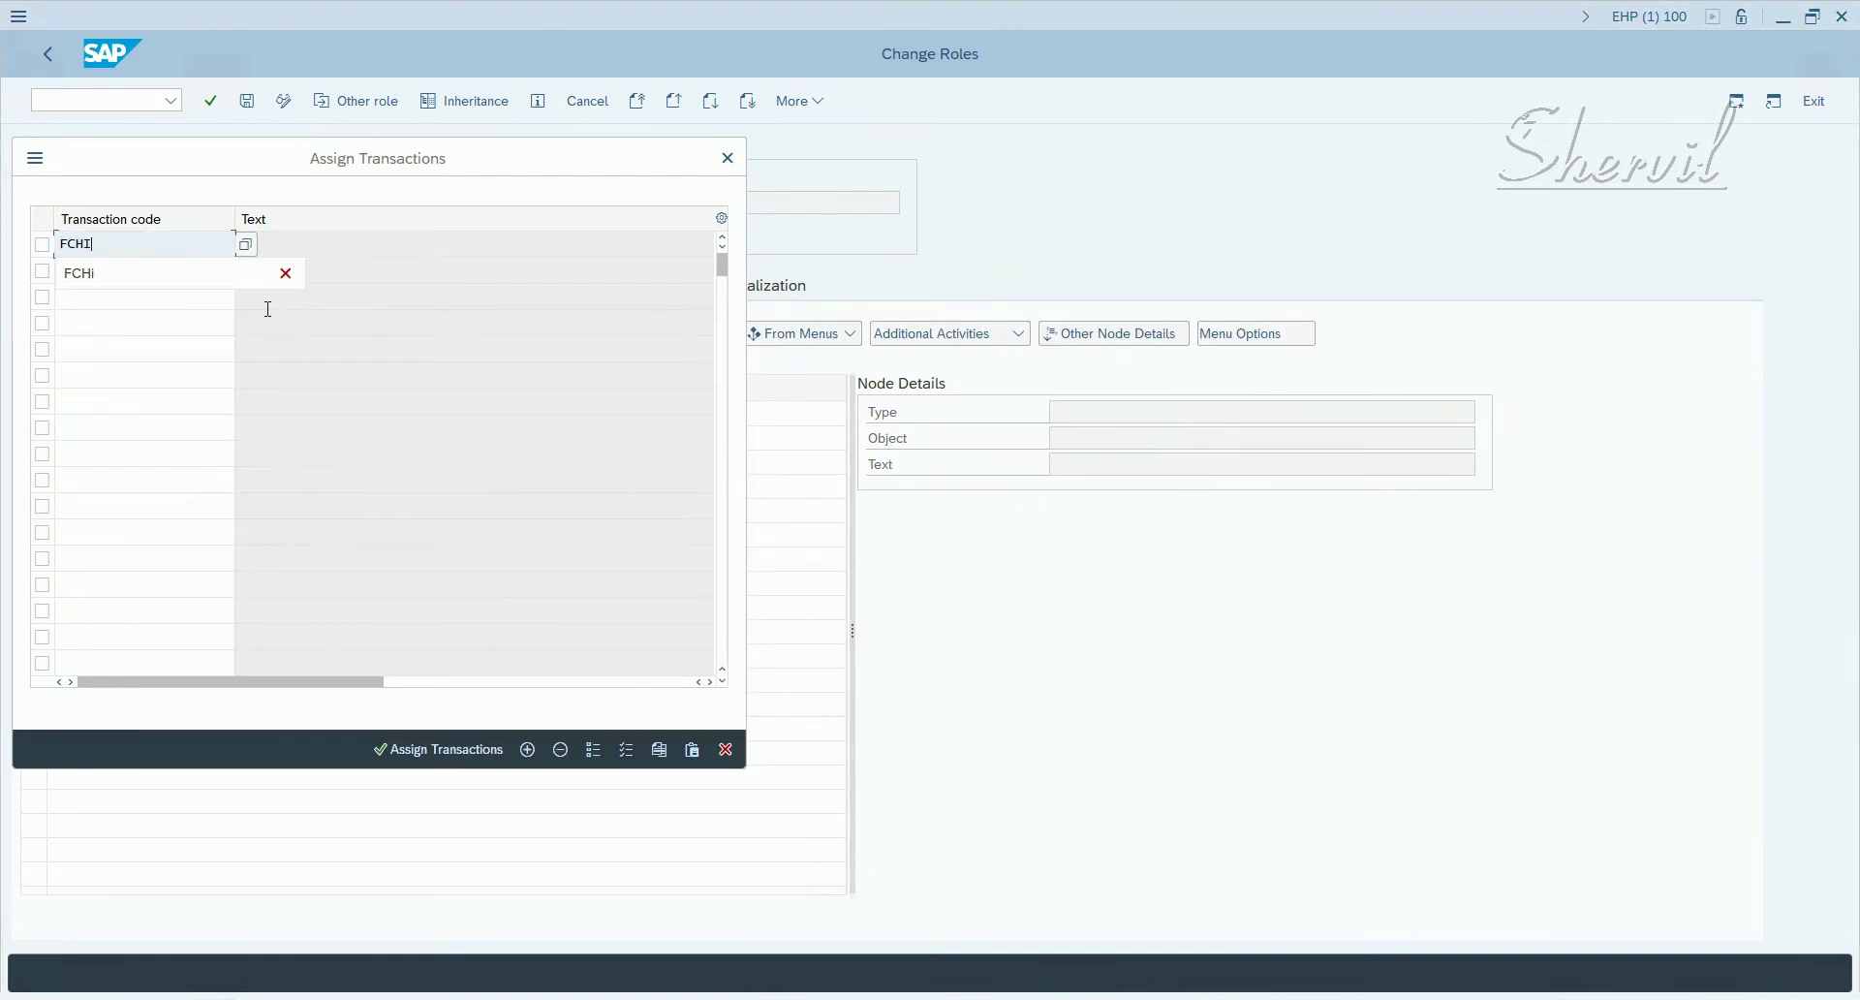
key("Return")
left_click(427, 749)
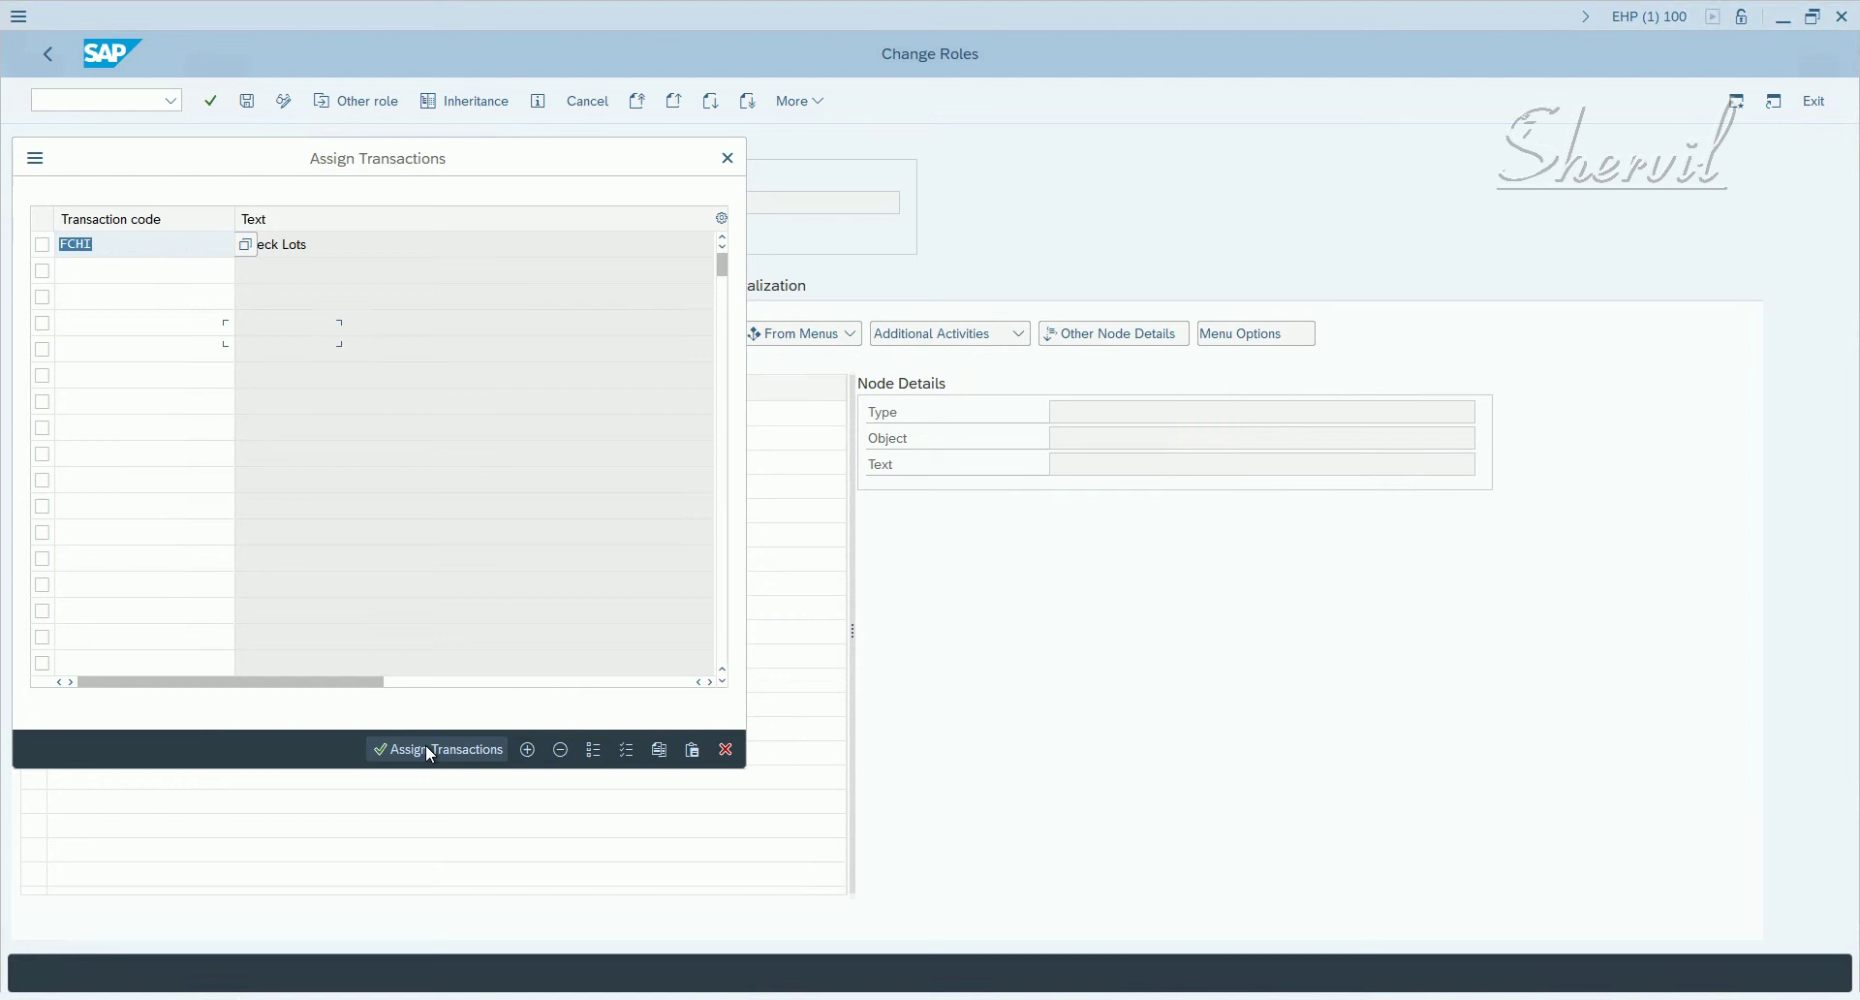
left_click(247, 100)
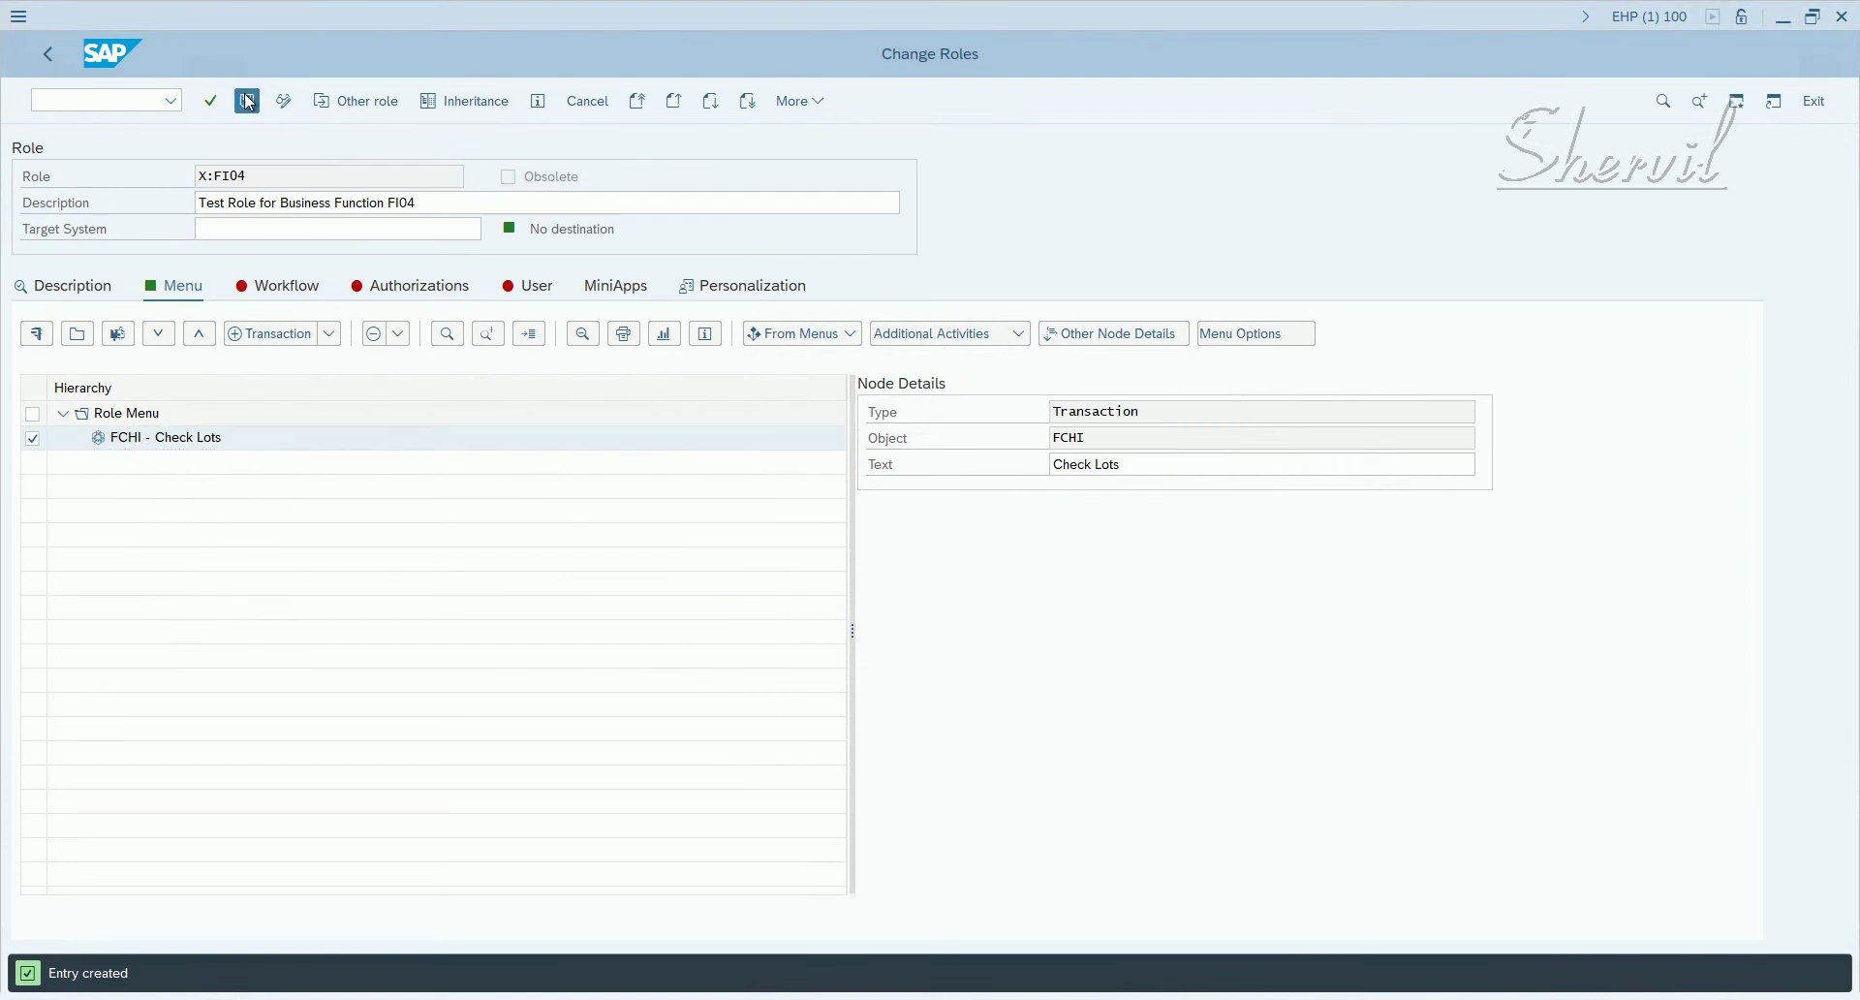
left_click(366, 289)
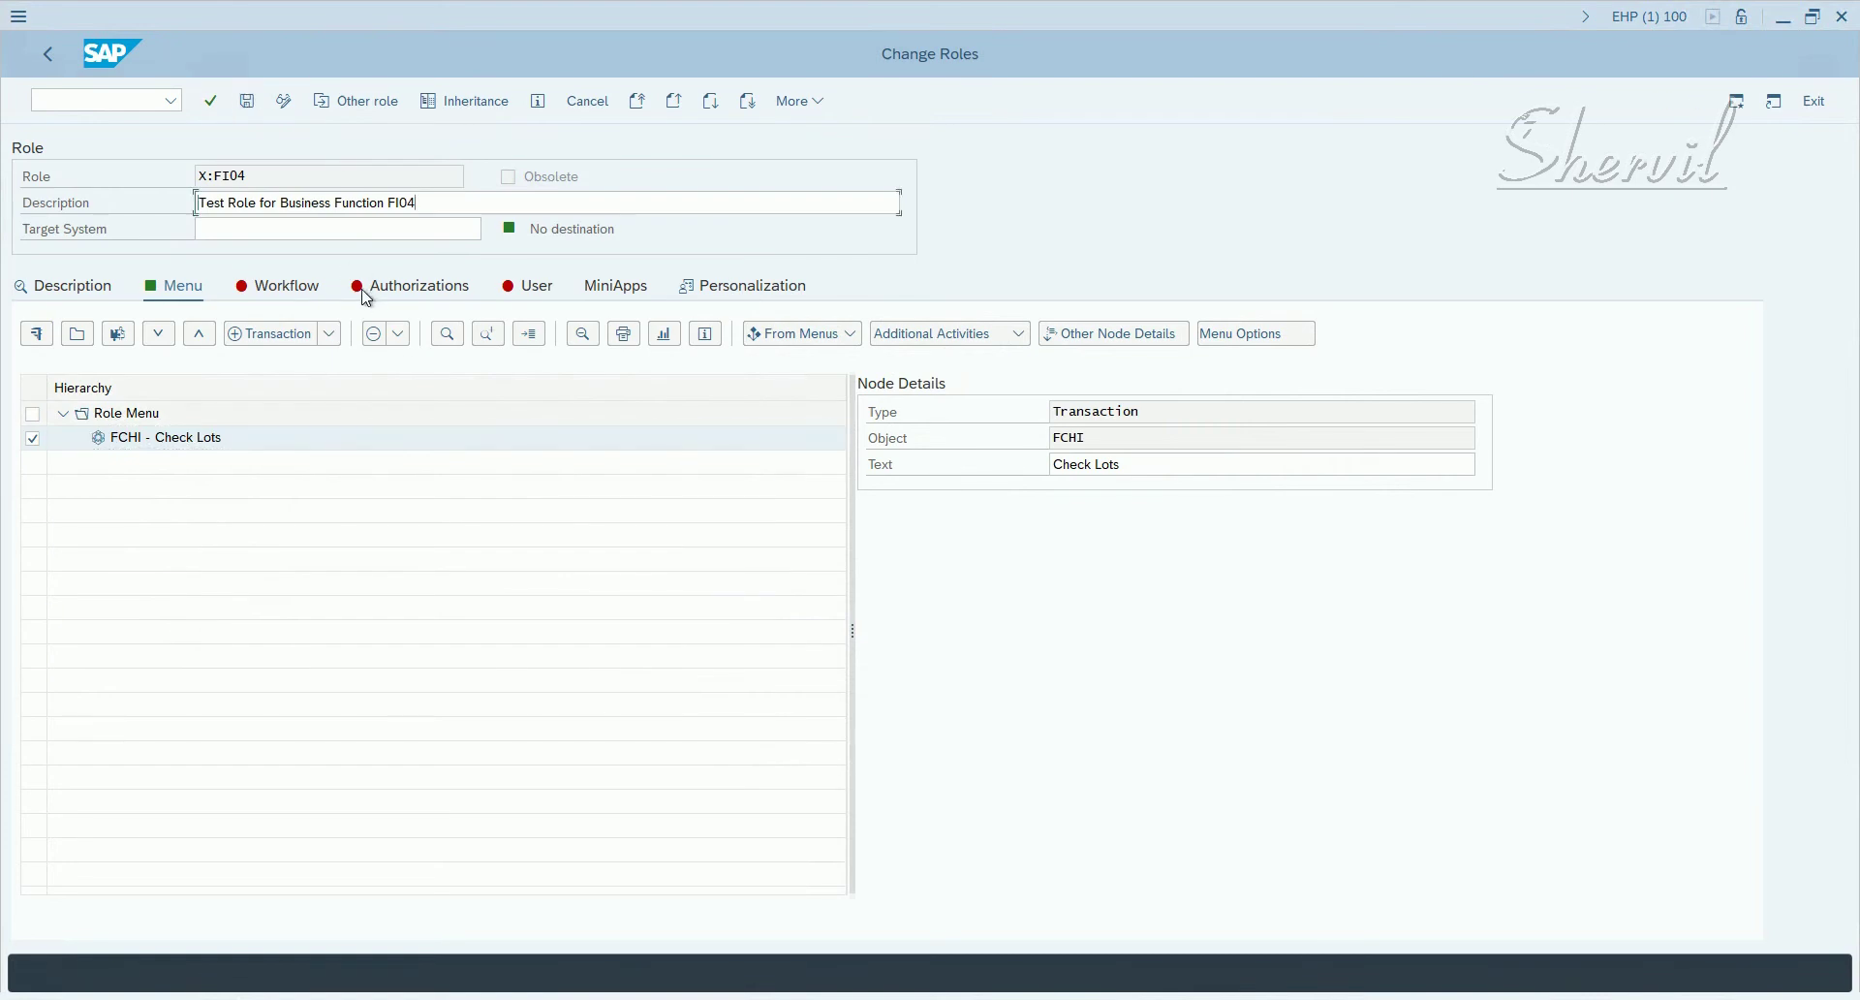
Step: Give X:FI04 full Company Code authorization, save the org levels, and generate its profile with the proposed name
left_click(42, 621)
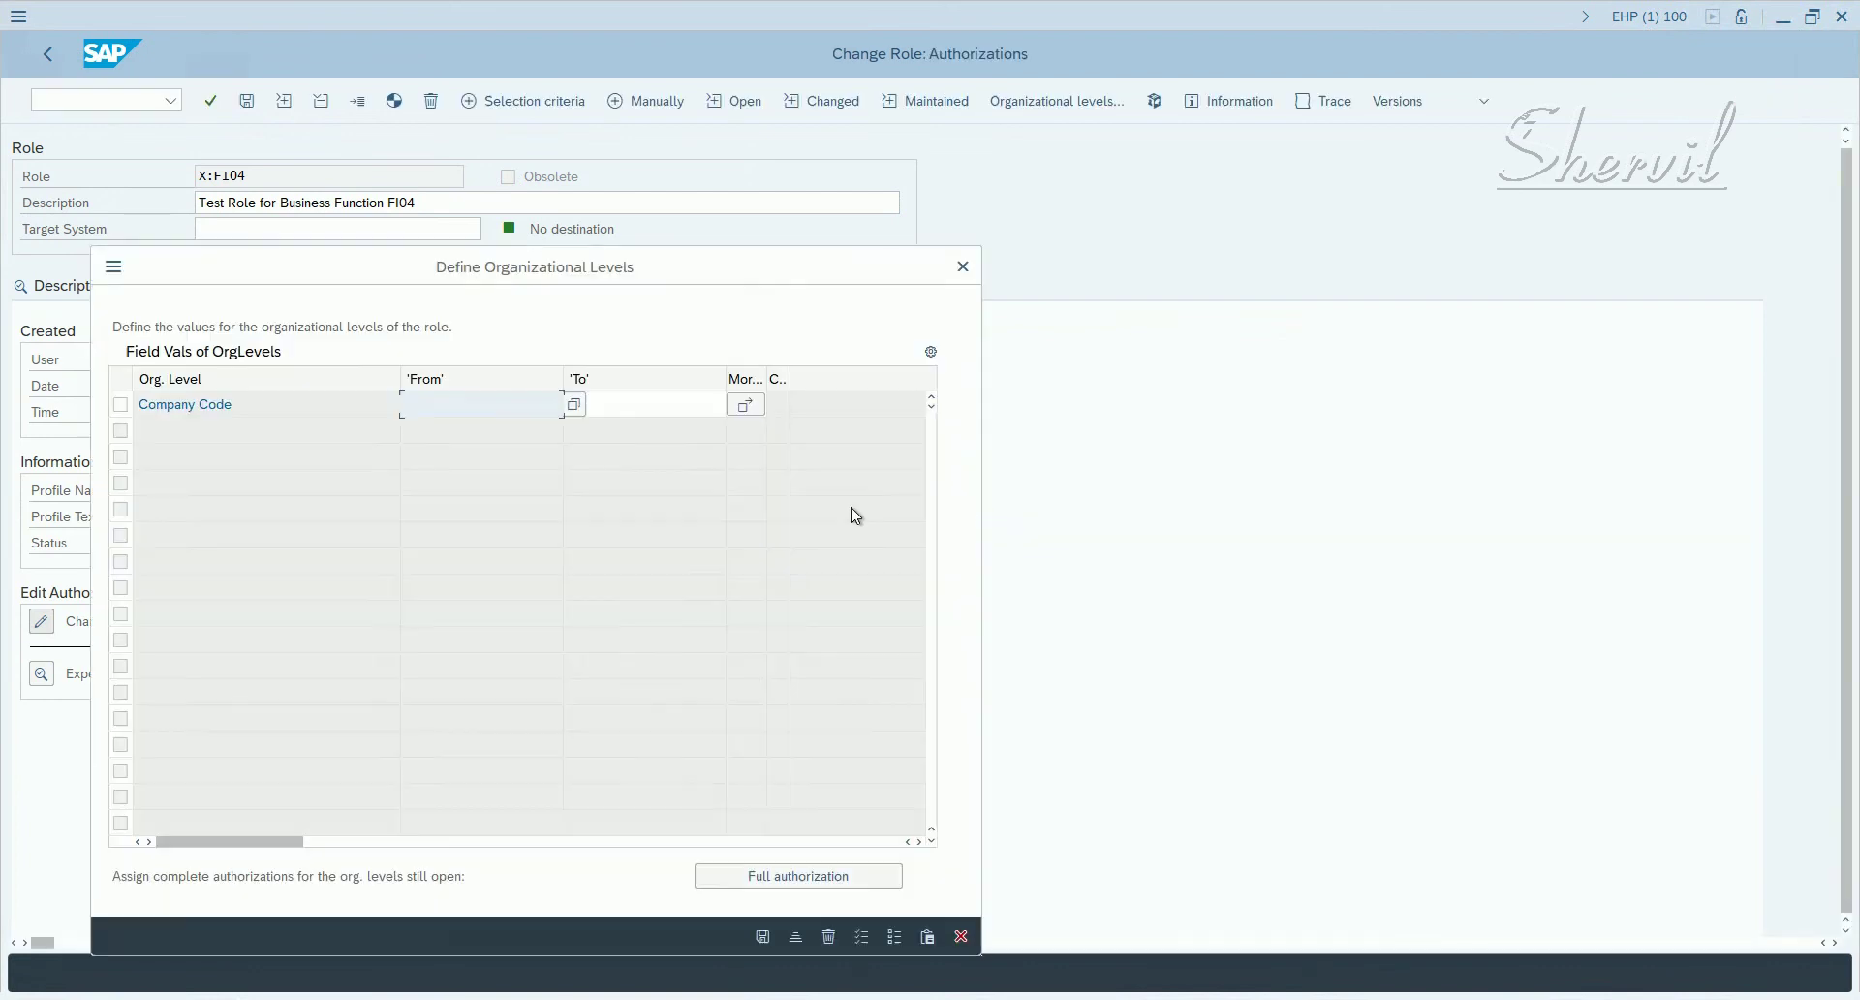
left_click(798, 876)
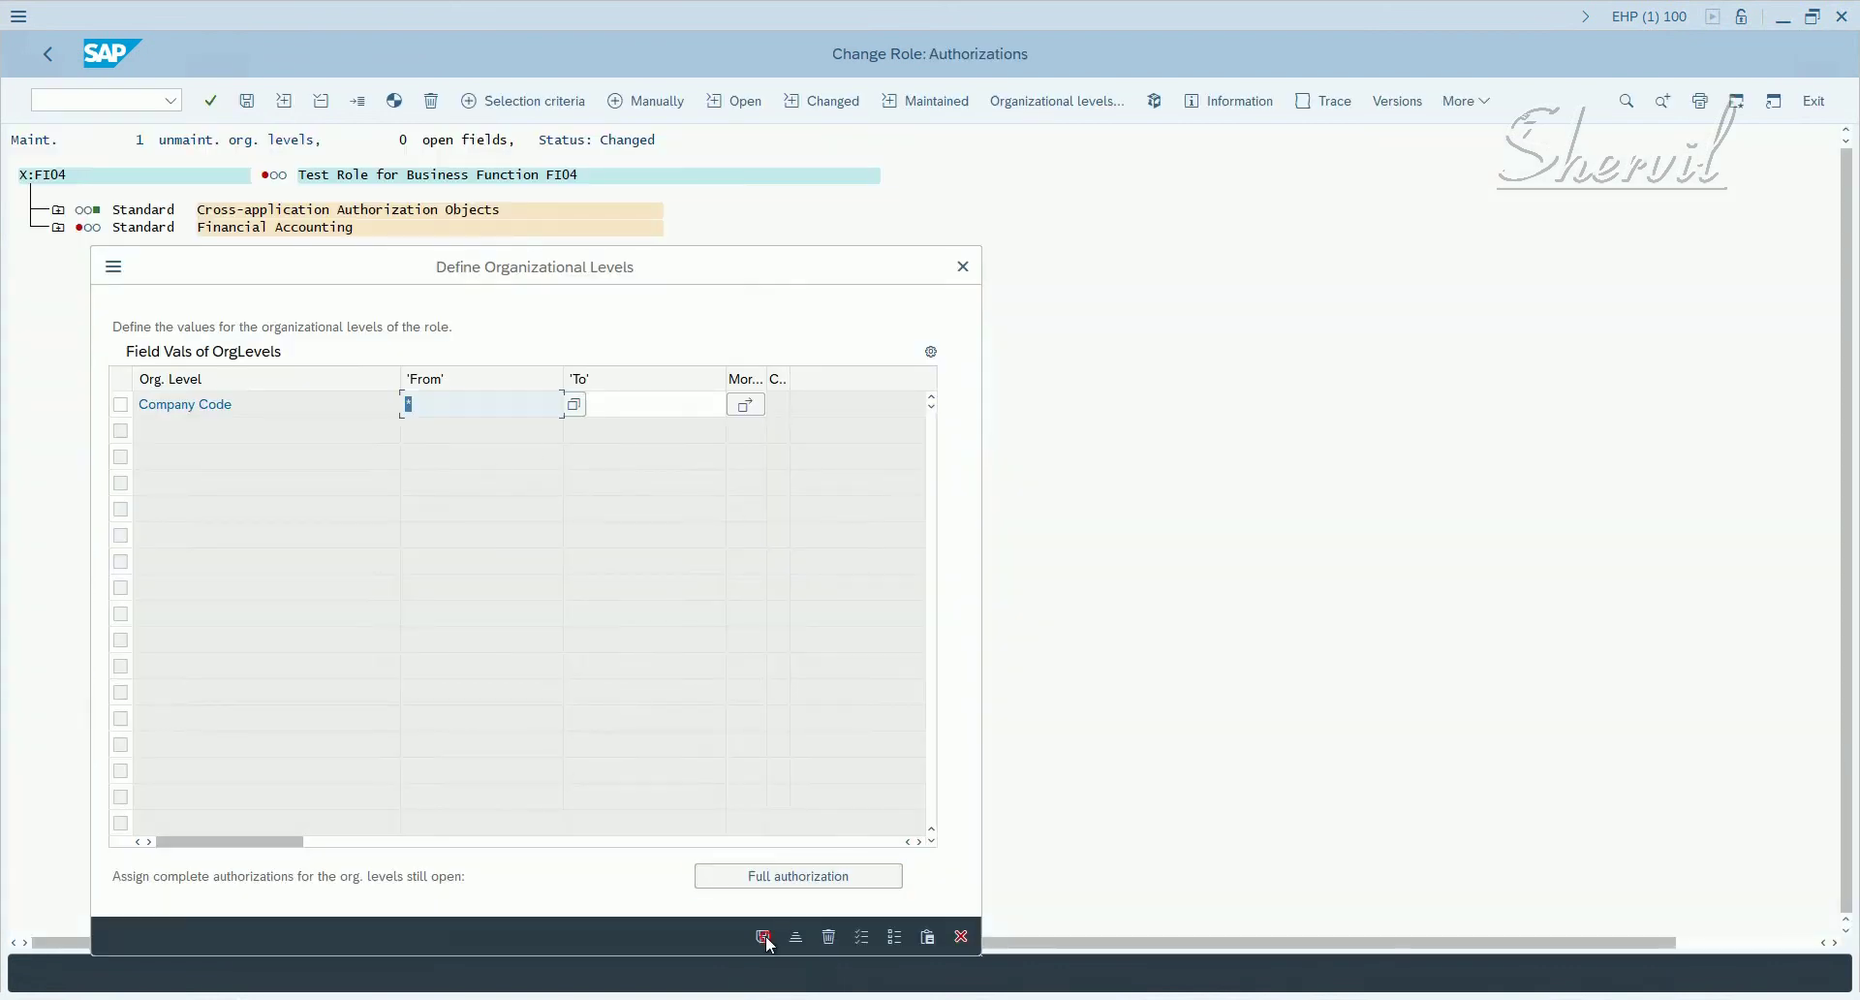
left_click(763, 937)
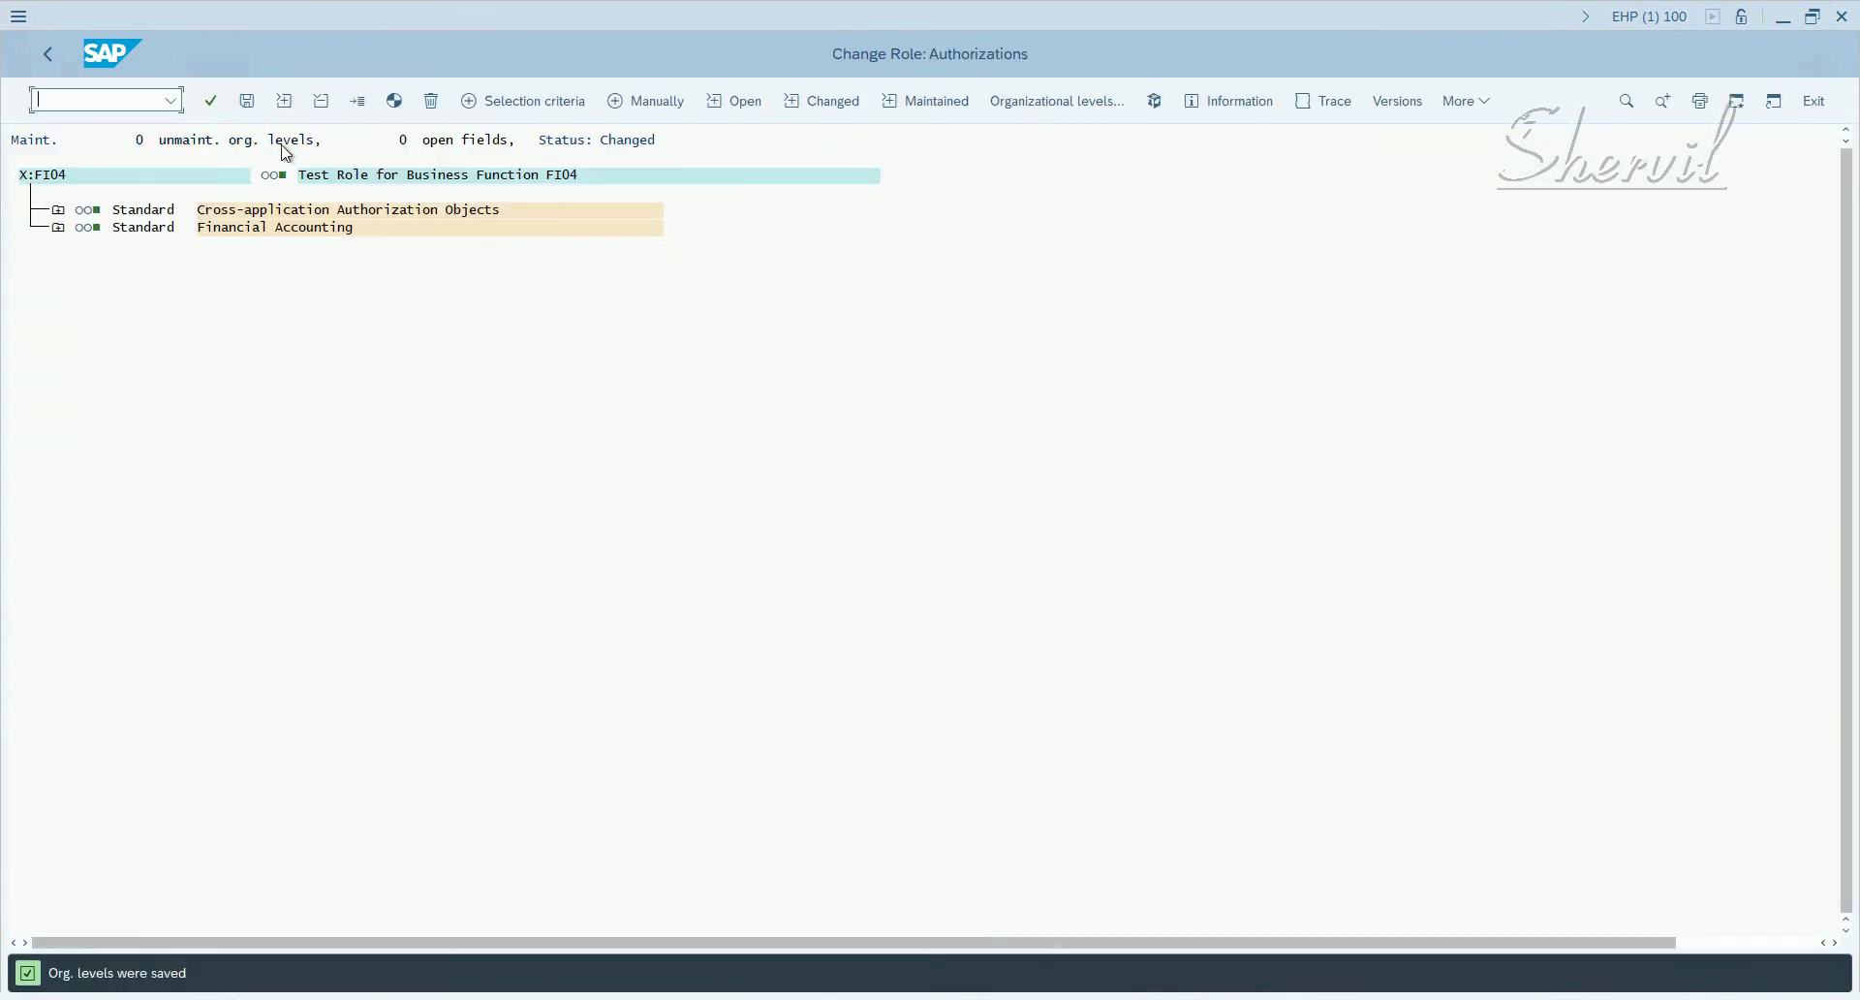
left_click(403, 109)
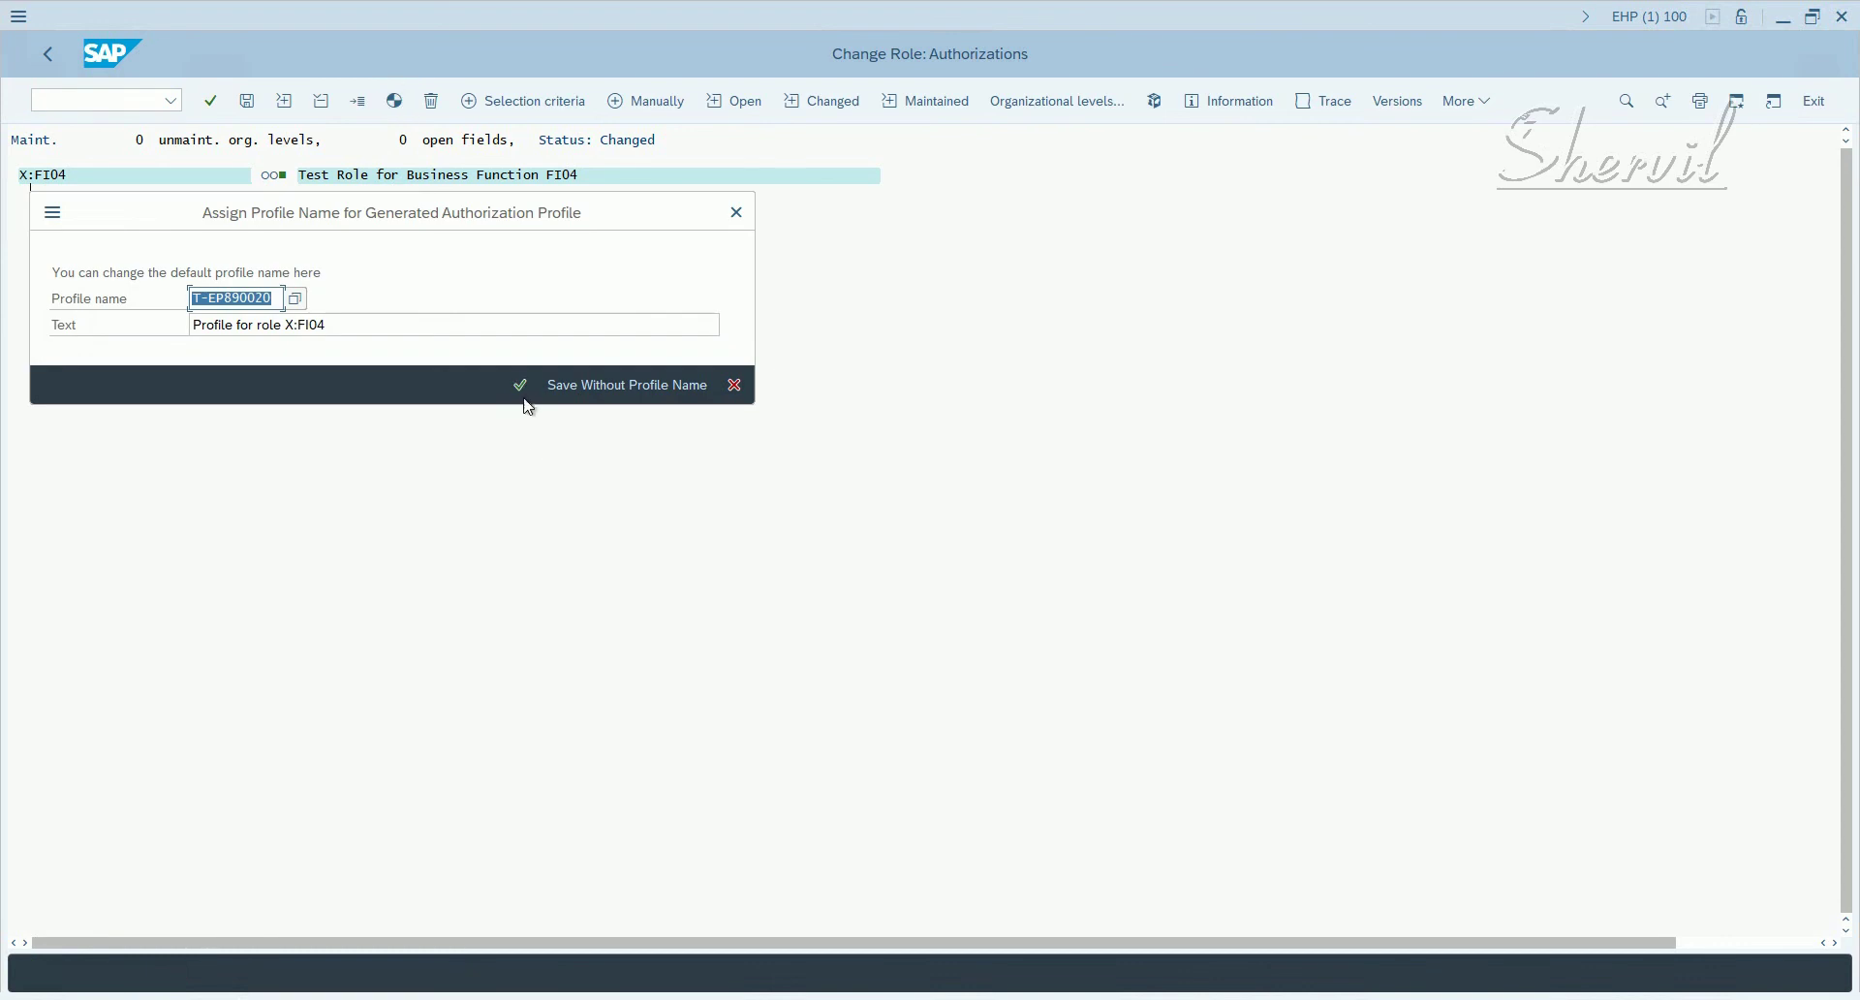
left_click(521, 385)
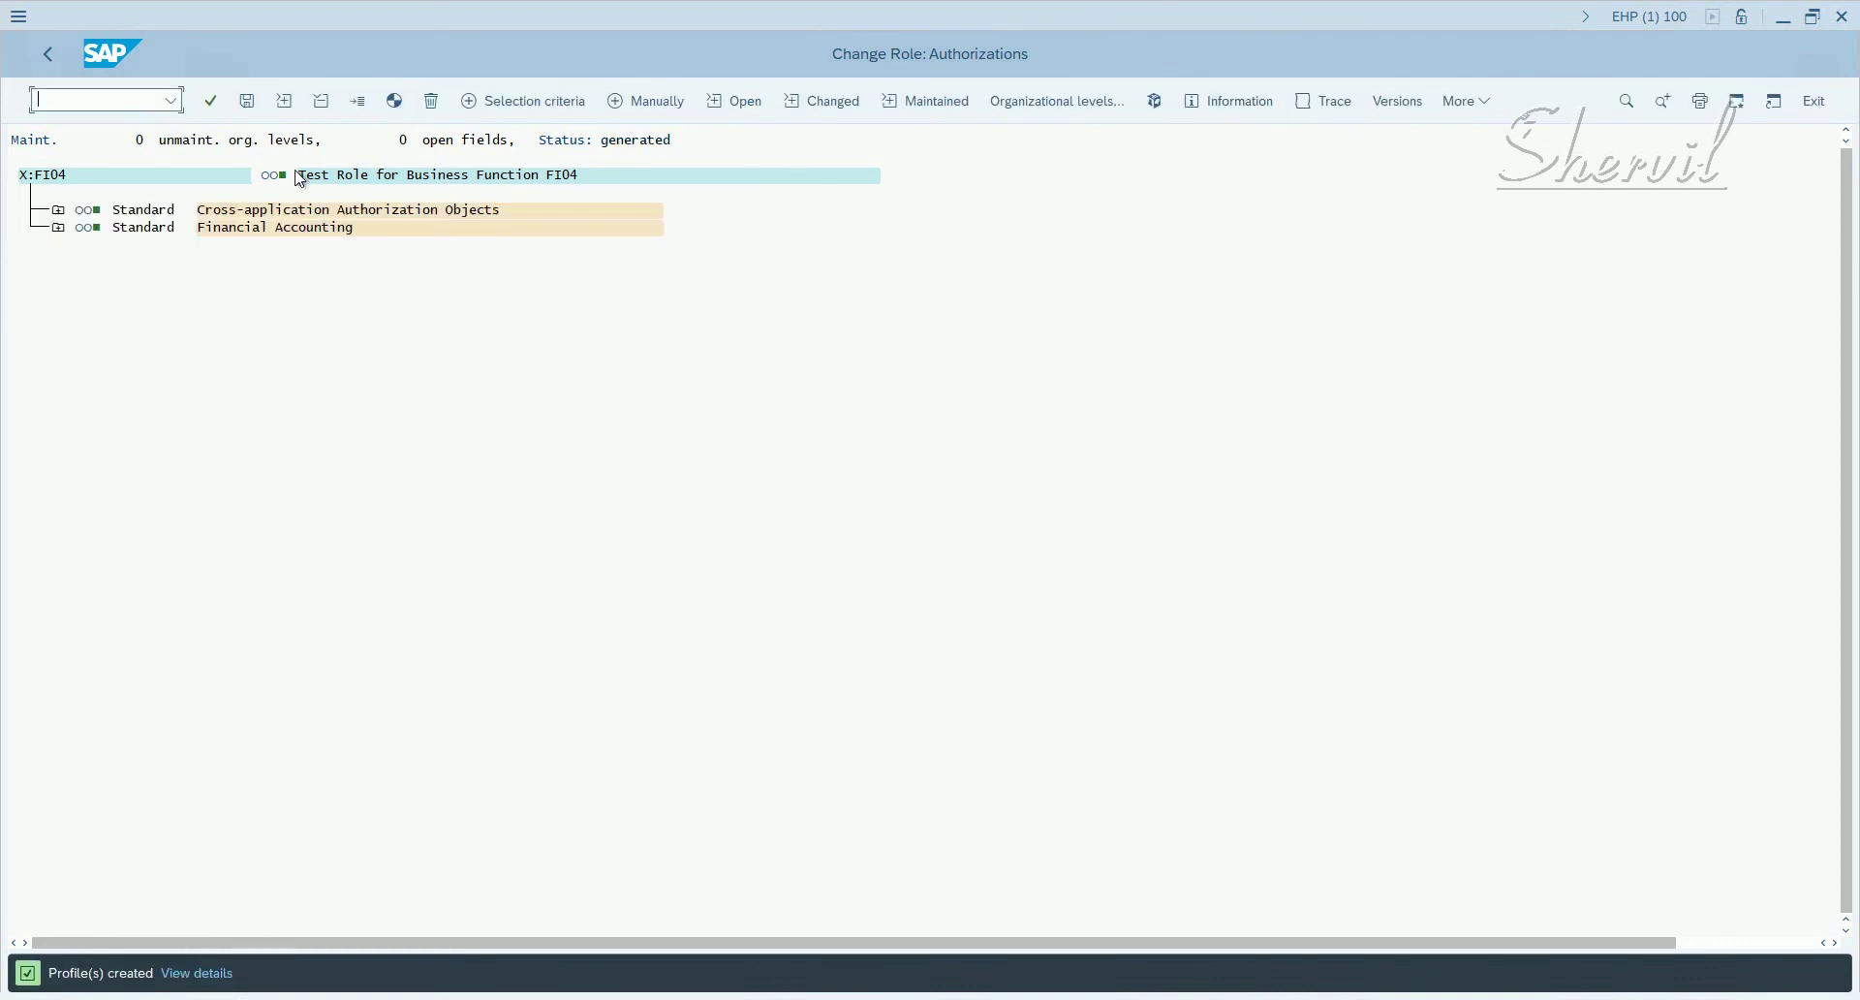
Step: Return to the Role Maintenance start screen and reload role X:AP01 in the Role field
left_click(43, 58)
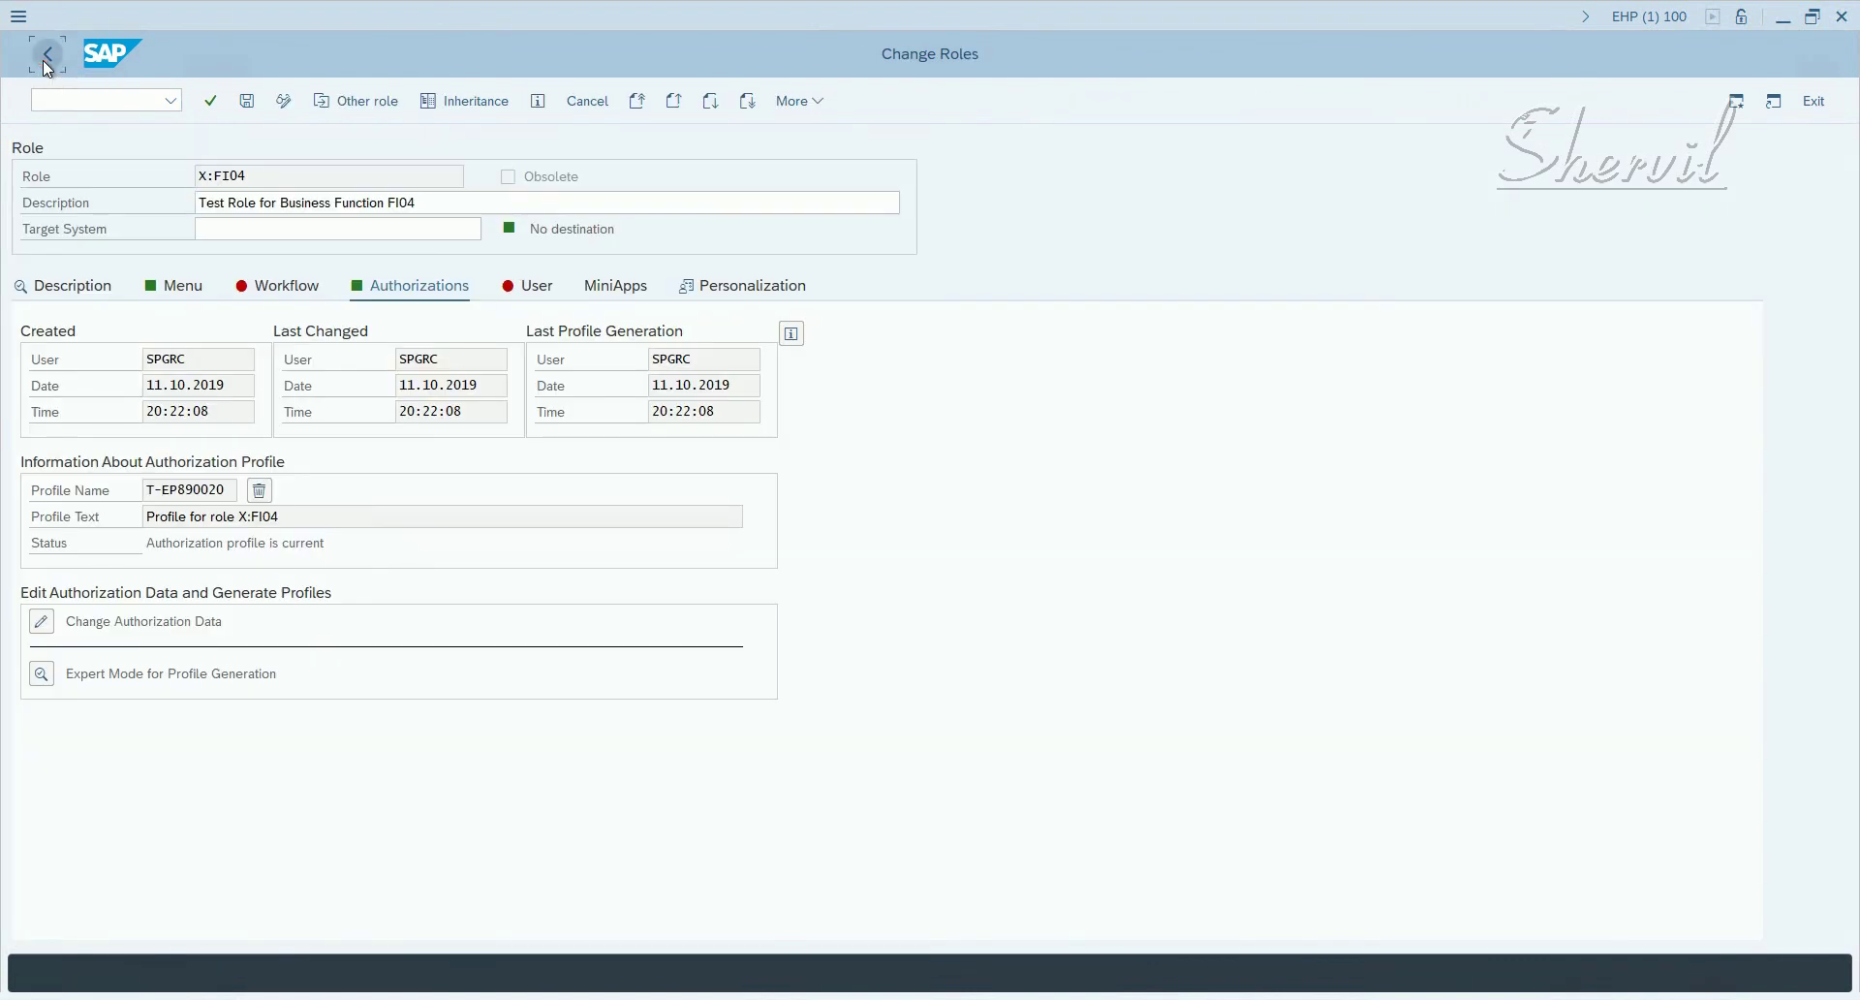
left_click(45, 56)
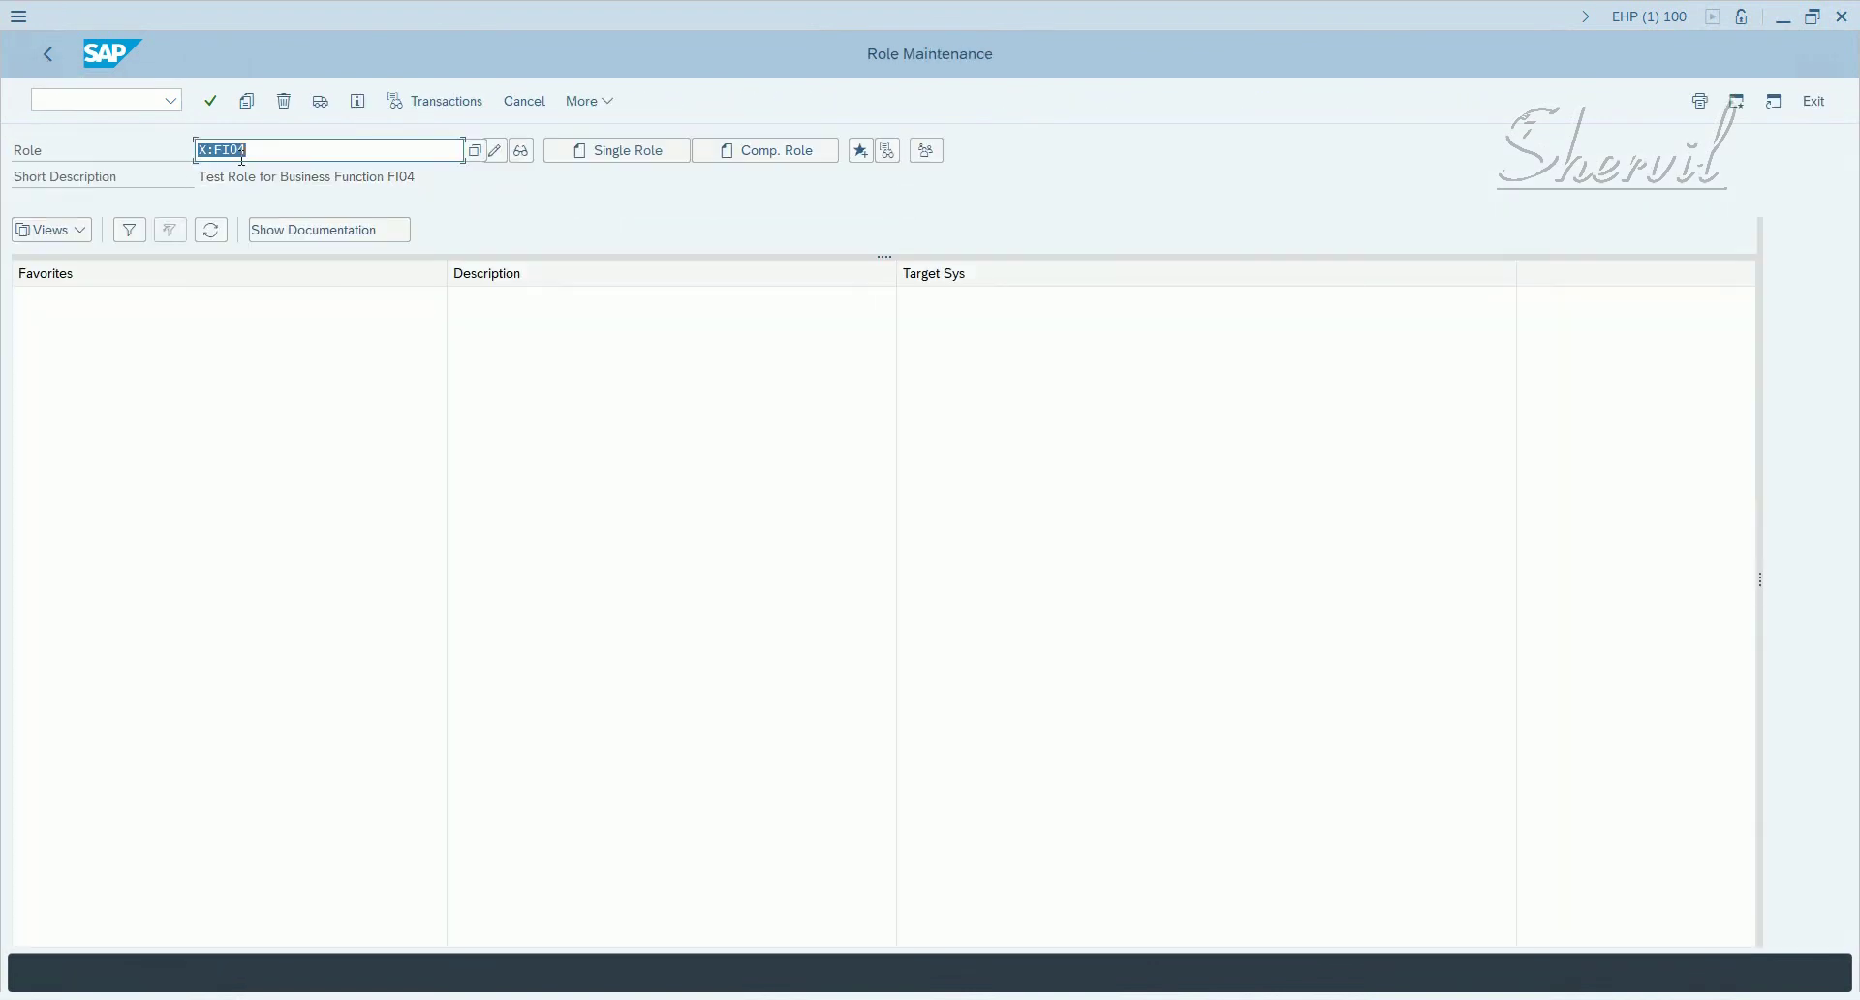
left_click_drag(257, 151, 213, 153)
type("AP01")
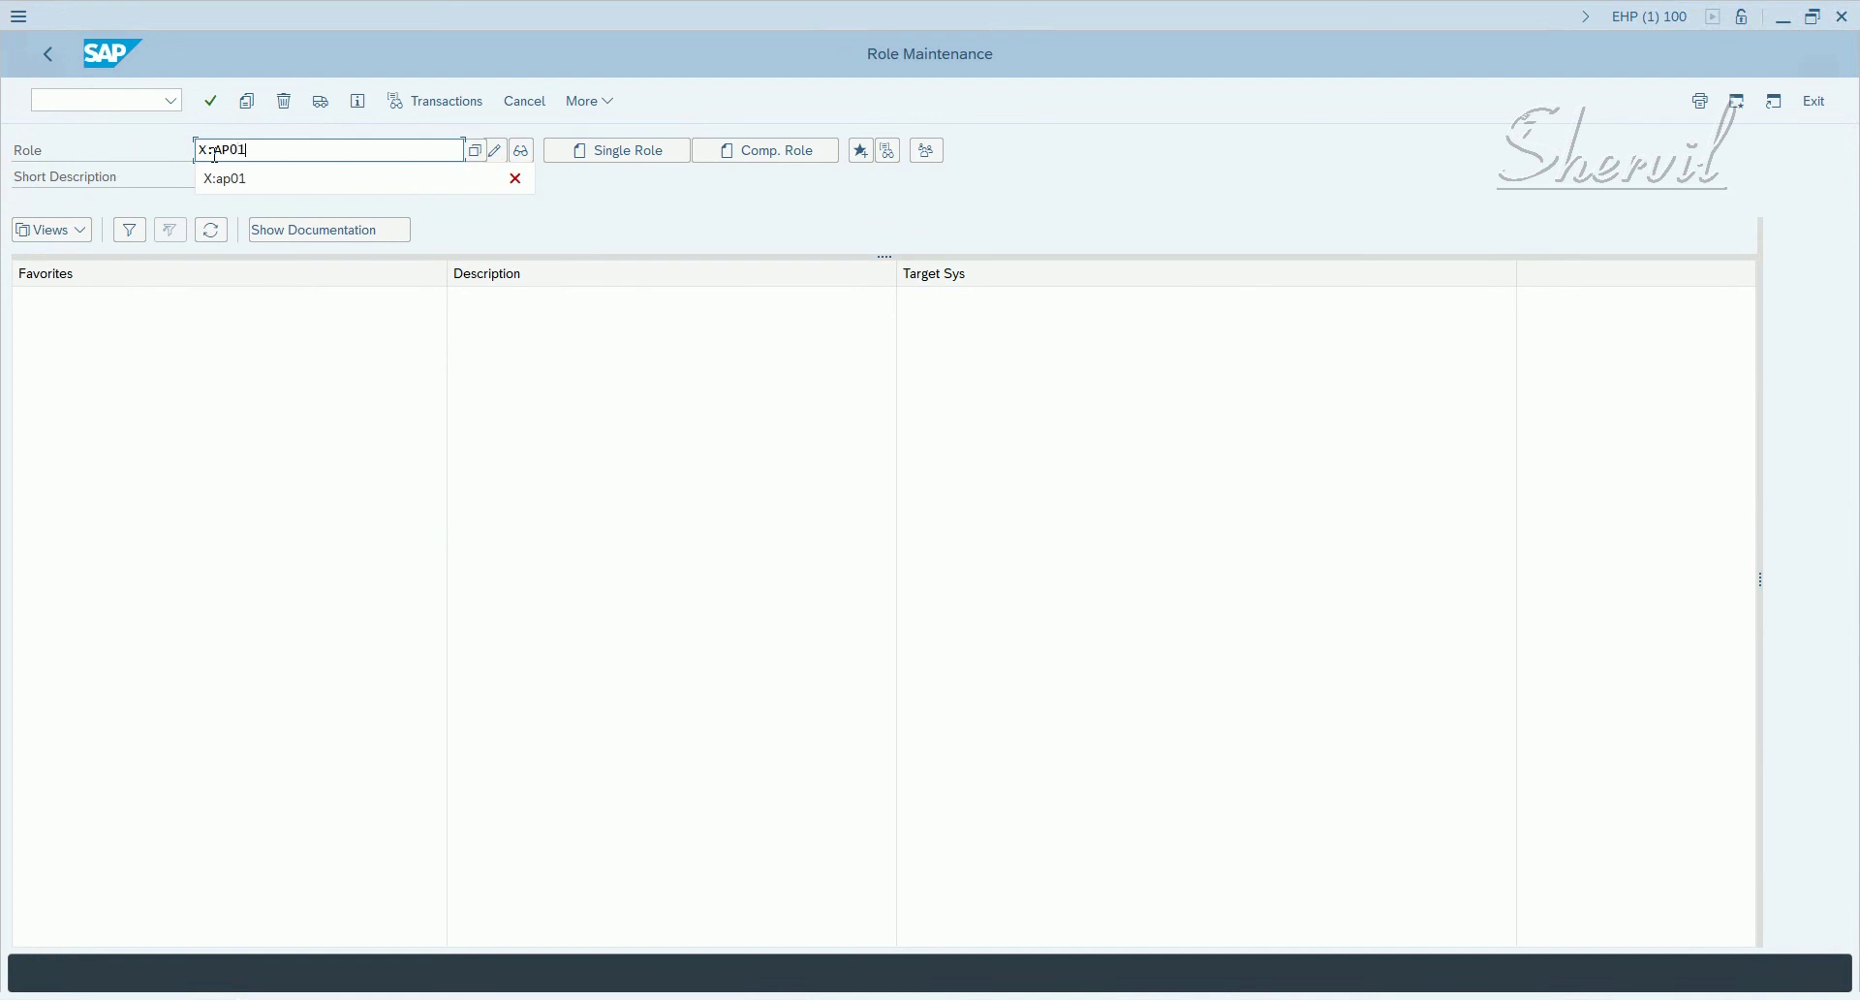
key("Return")
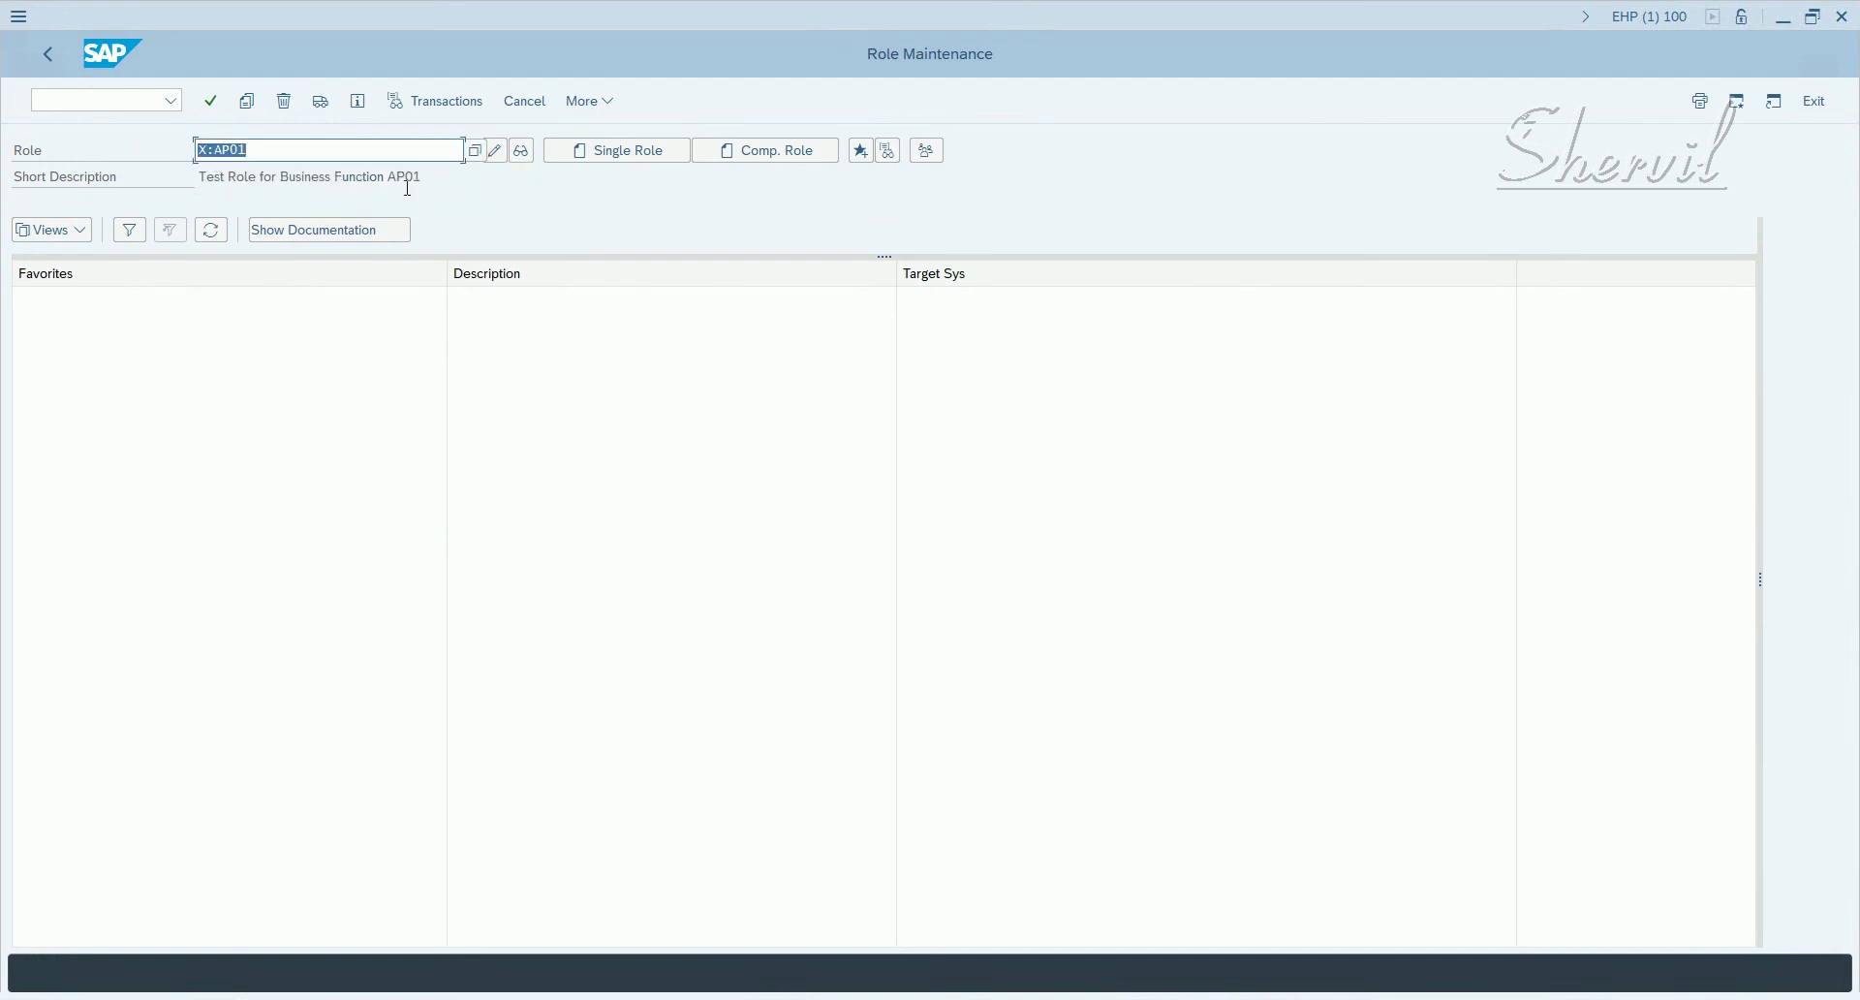
Step: Open SU01 from Easy Access and start creating user RISKTERM
left_click(49, 53)
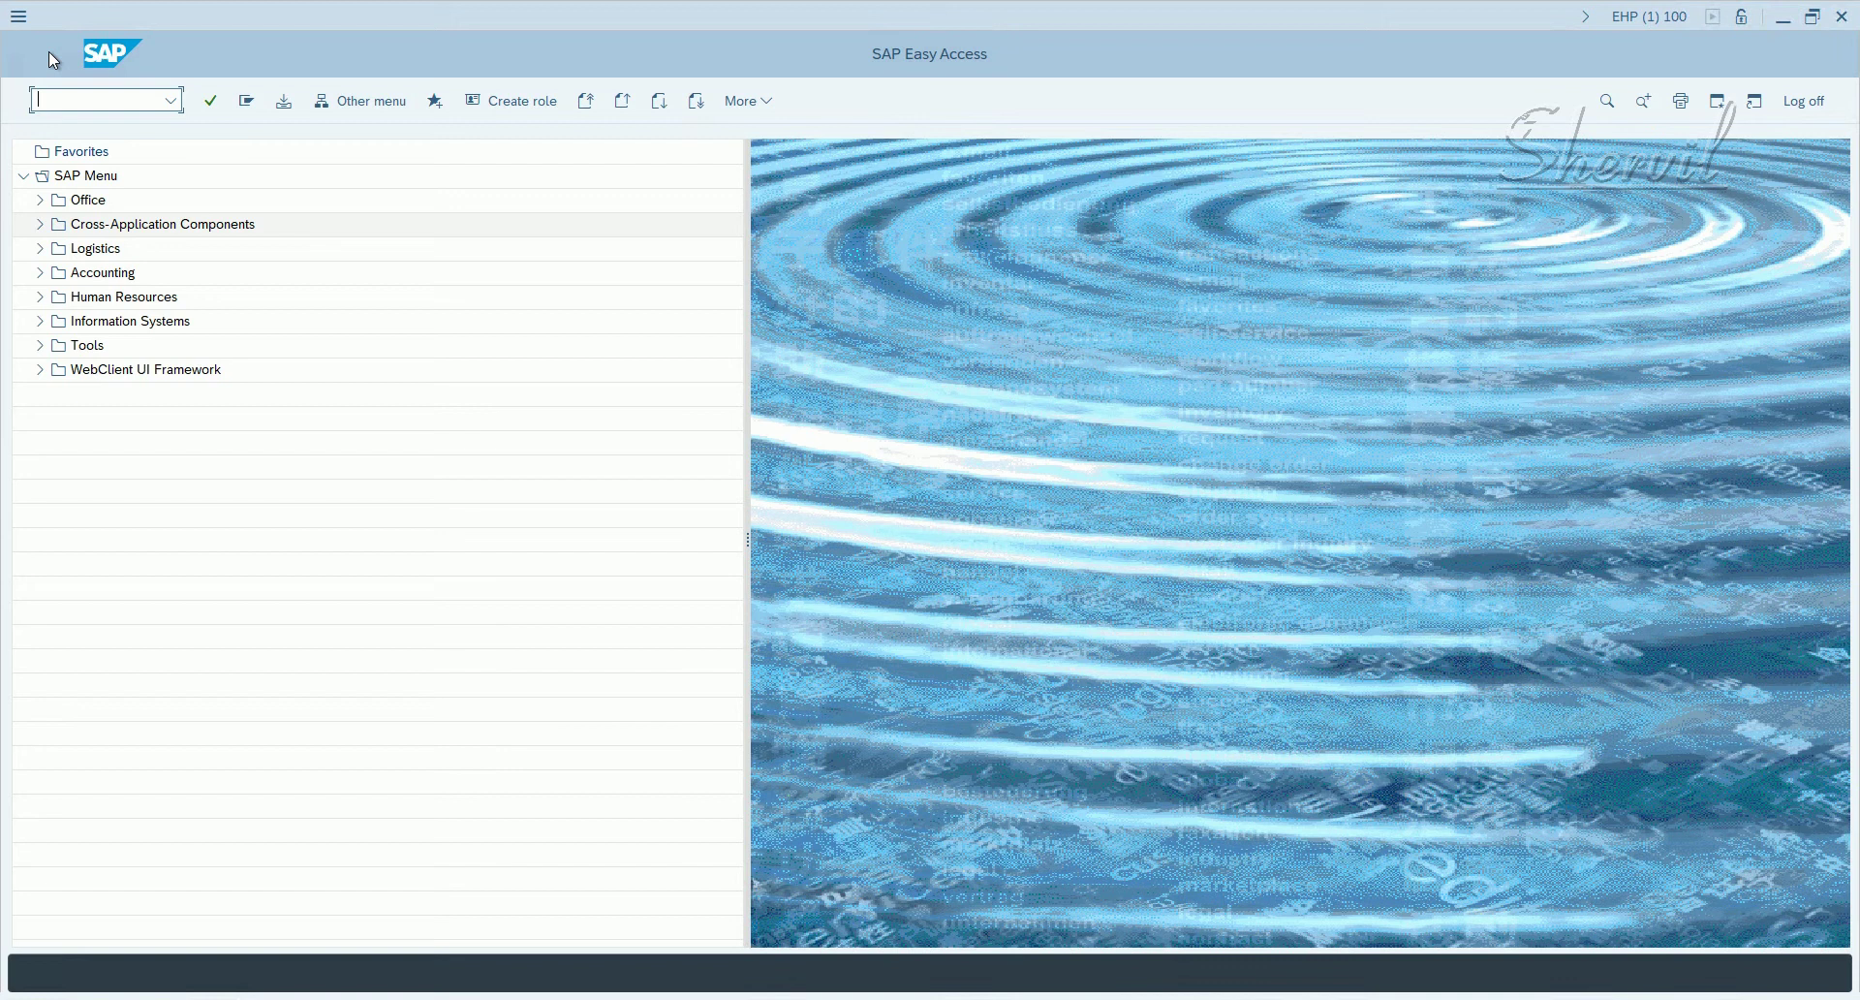
type("su01")
key("Return")
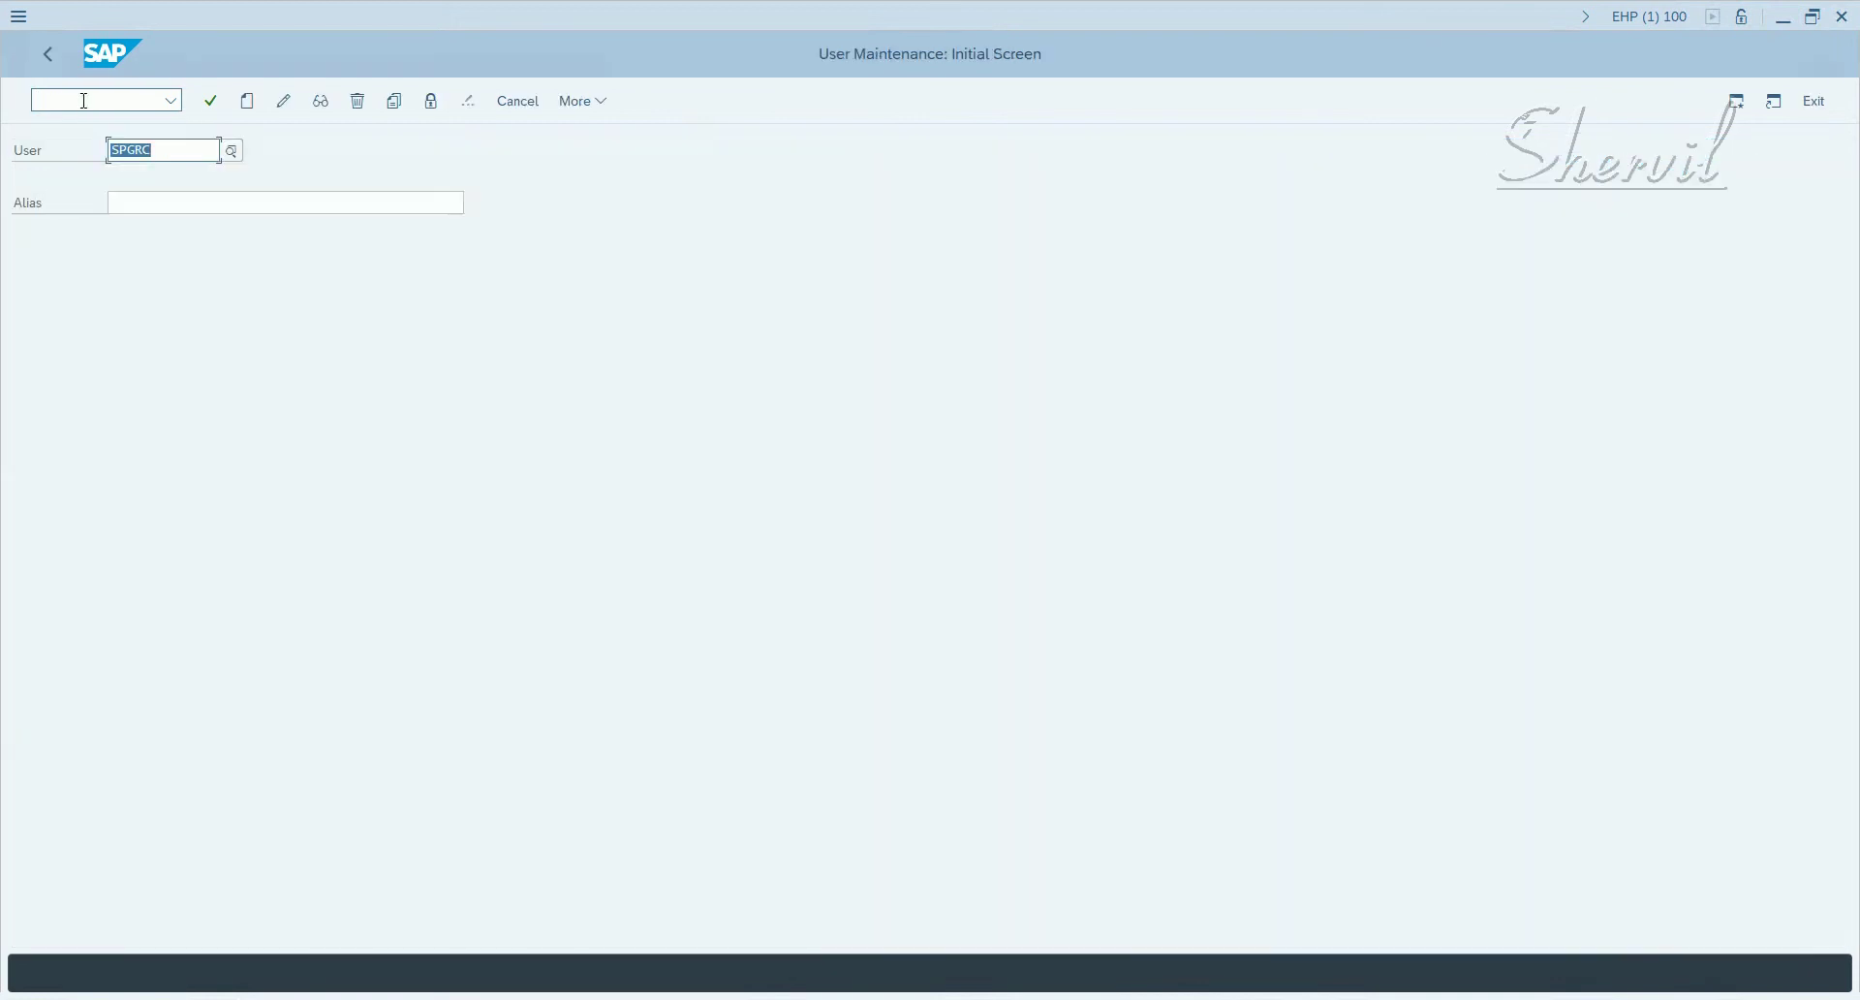
type("T-T")
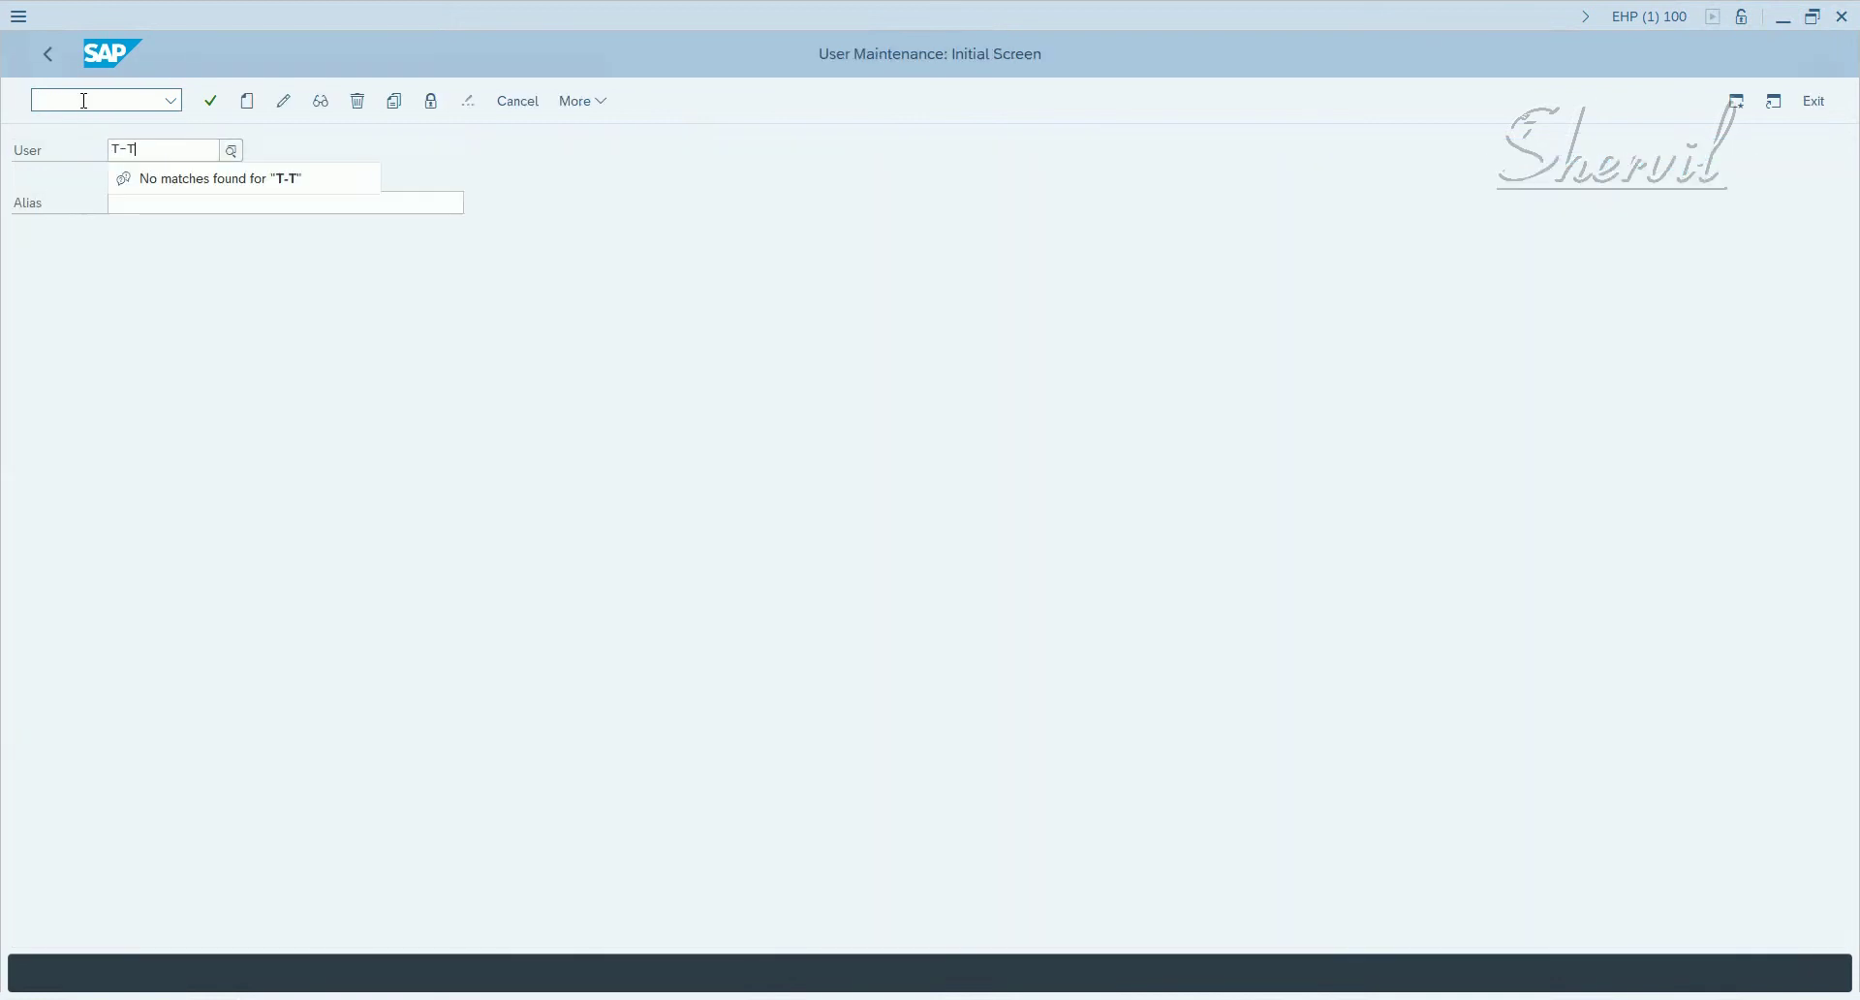
type("SI")
key("BackSpace")
key("BackSpace")
key("BackSpace")
key("BackSpace")
type("RI")
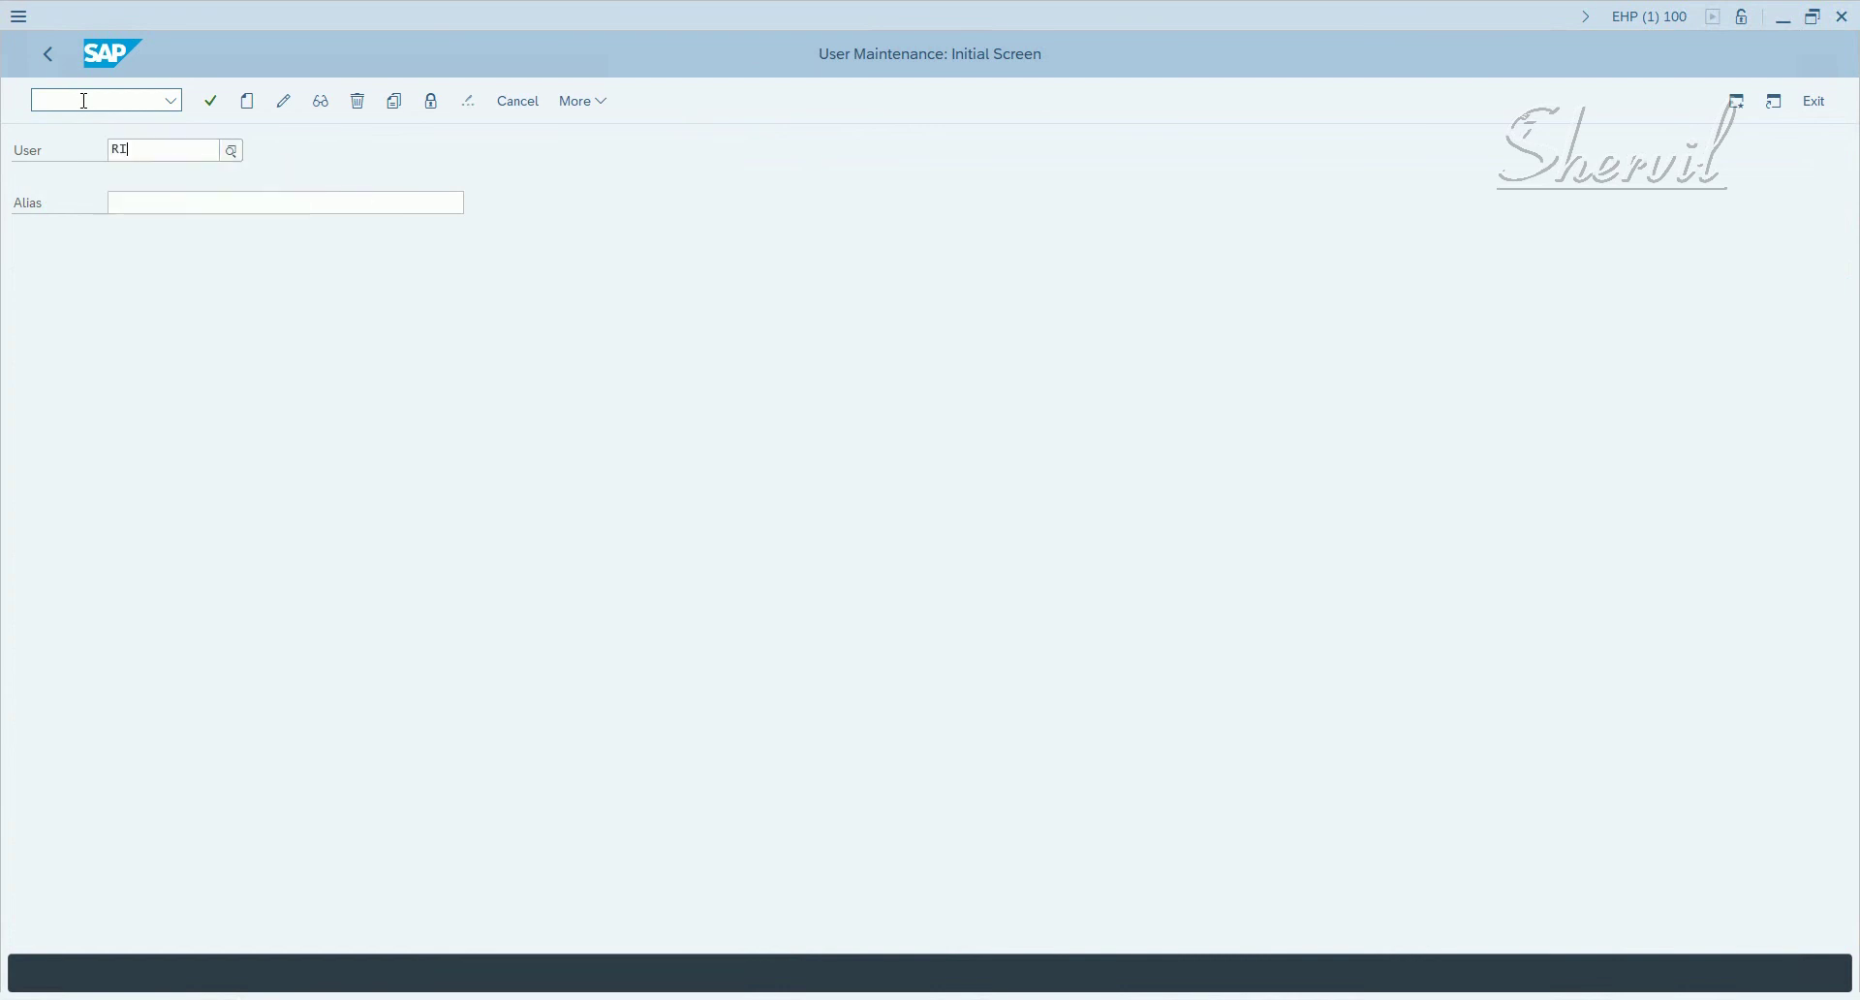
type("SKTERM")
key("Return")
left_click(249, 102)
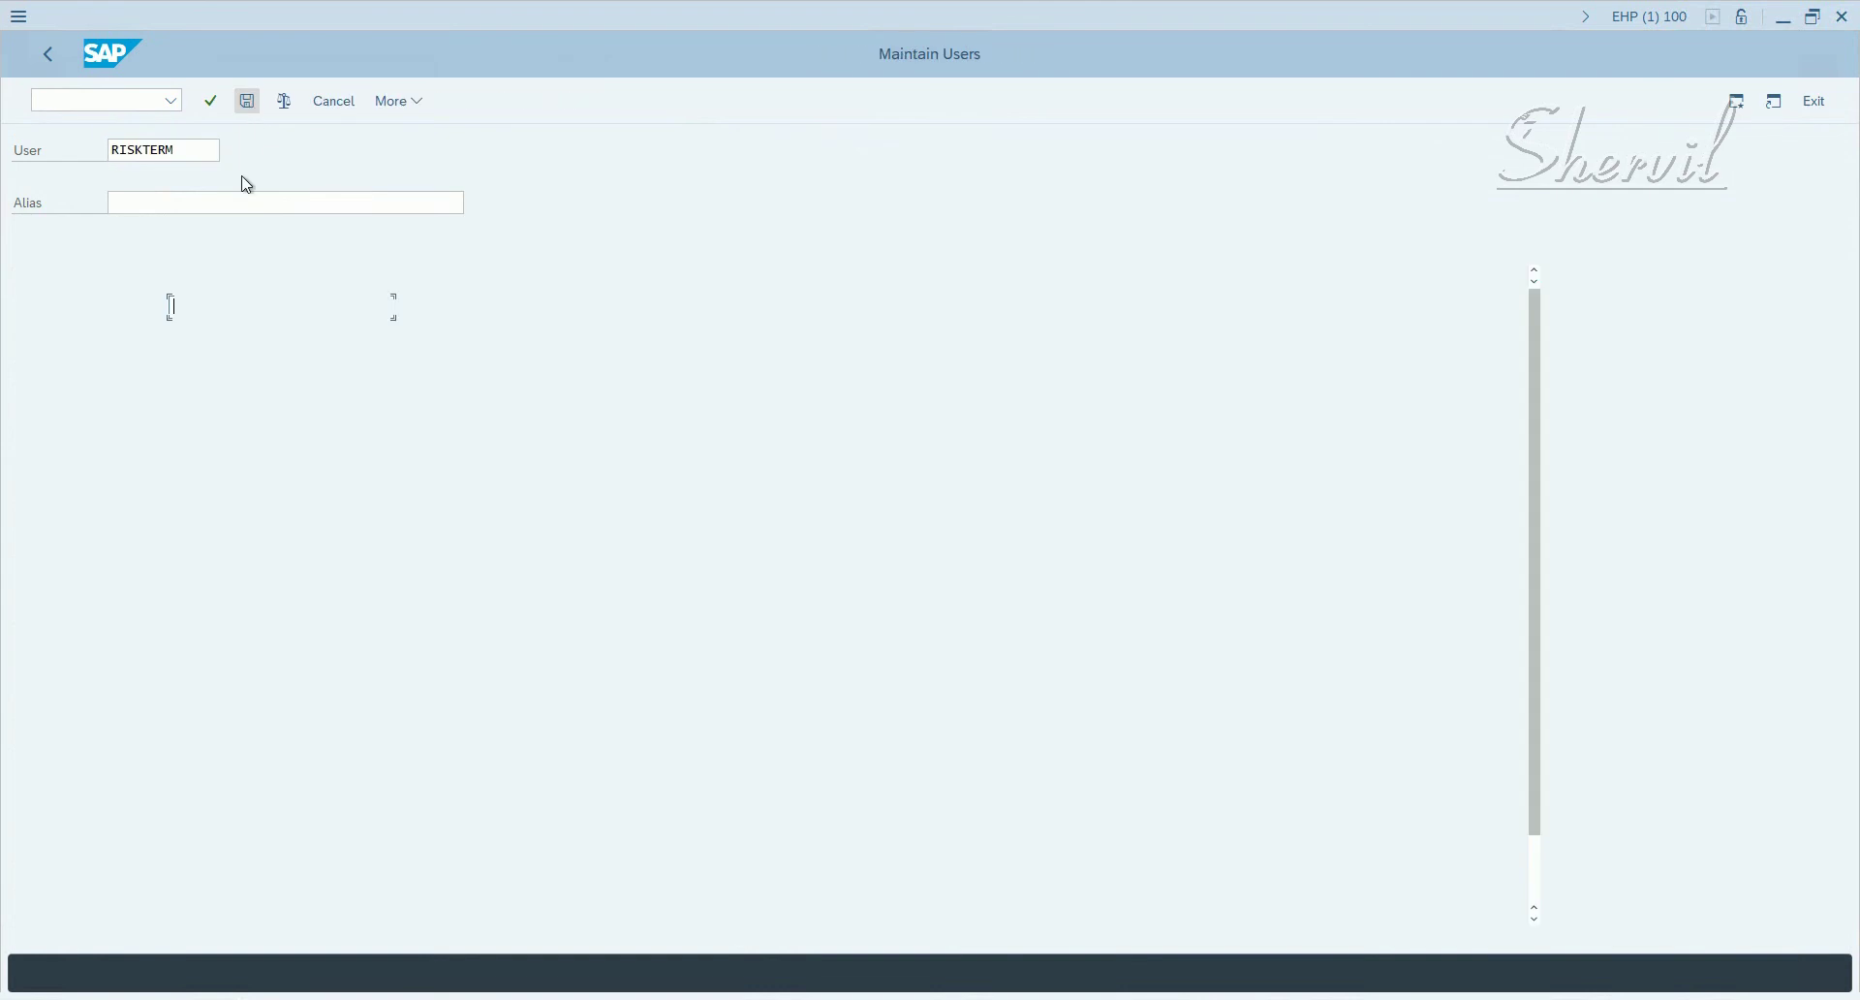
Step: Enter last name 'Risk Terminator - 1' for RISKTERM and generate its initial password
left_click(243, 332)
type("Re")
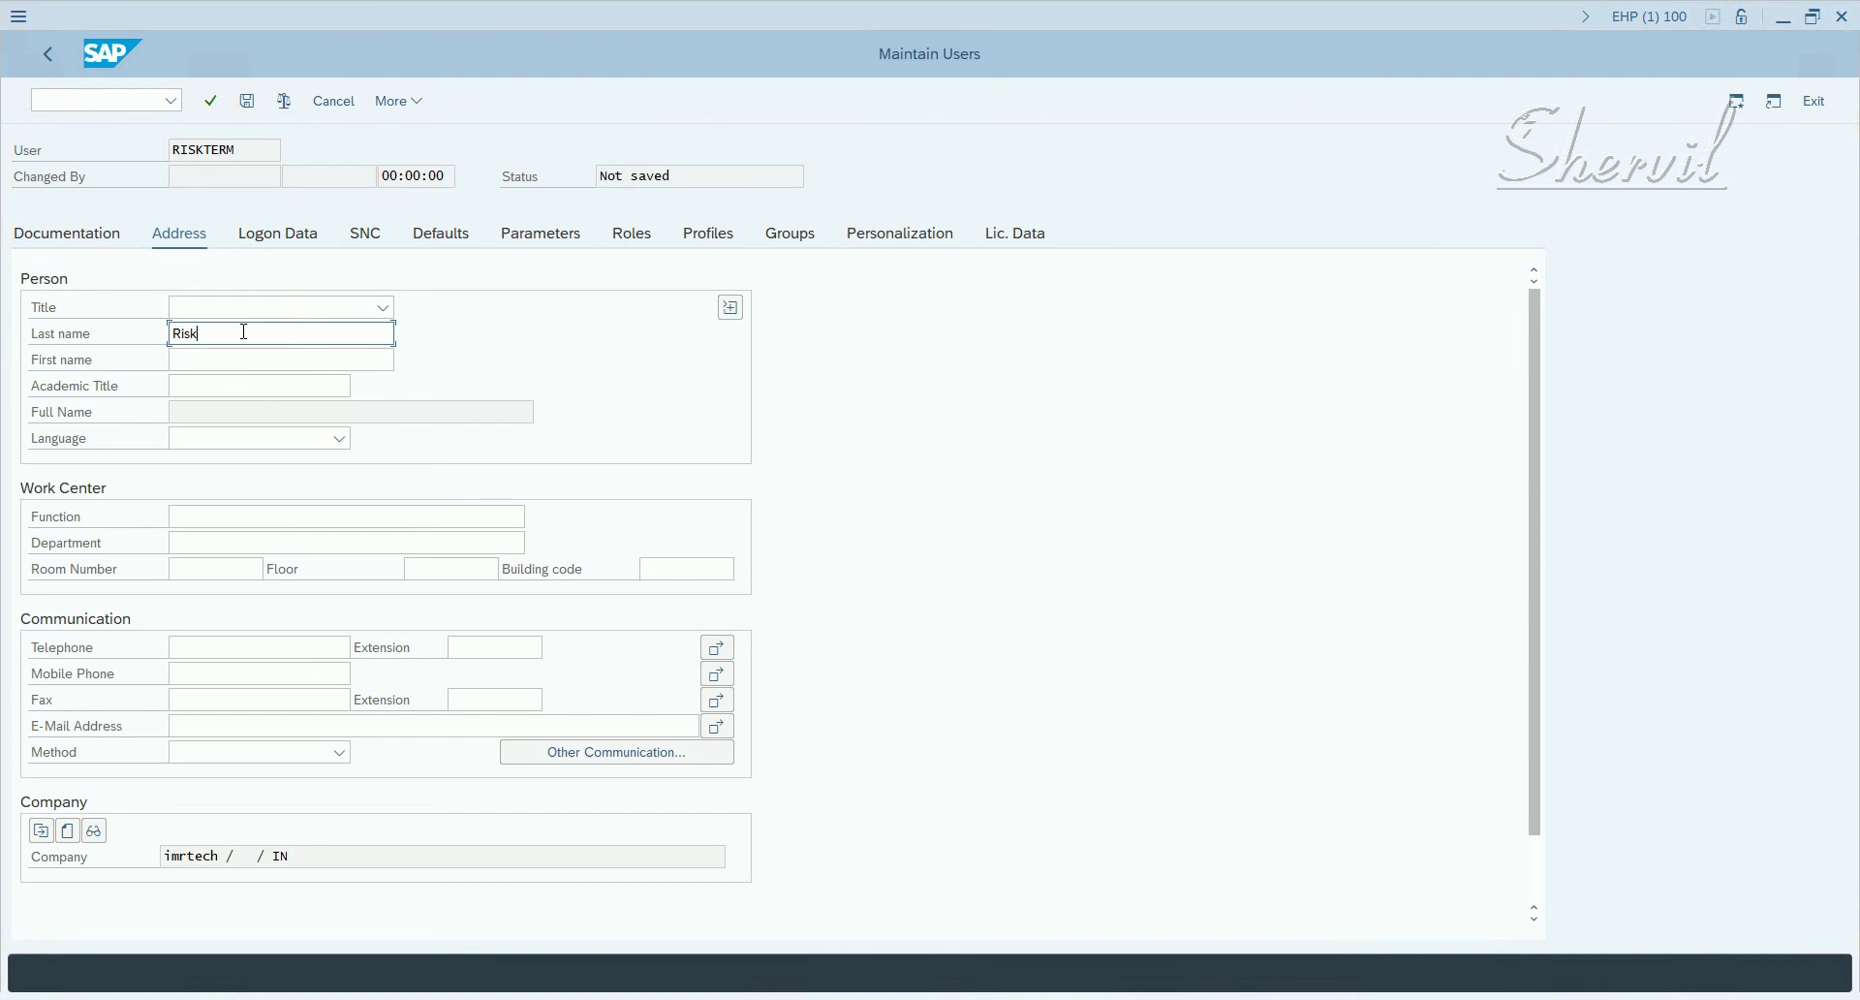
type("sk Terminator - 1")
key("Return")
left_click(270, 245)
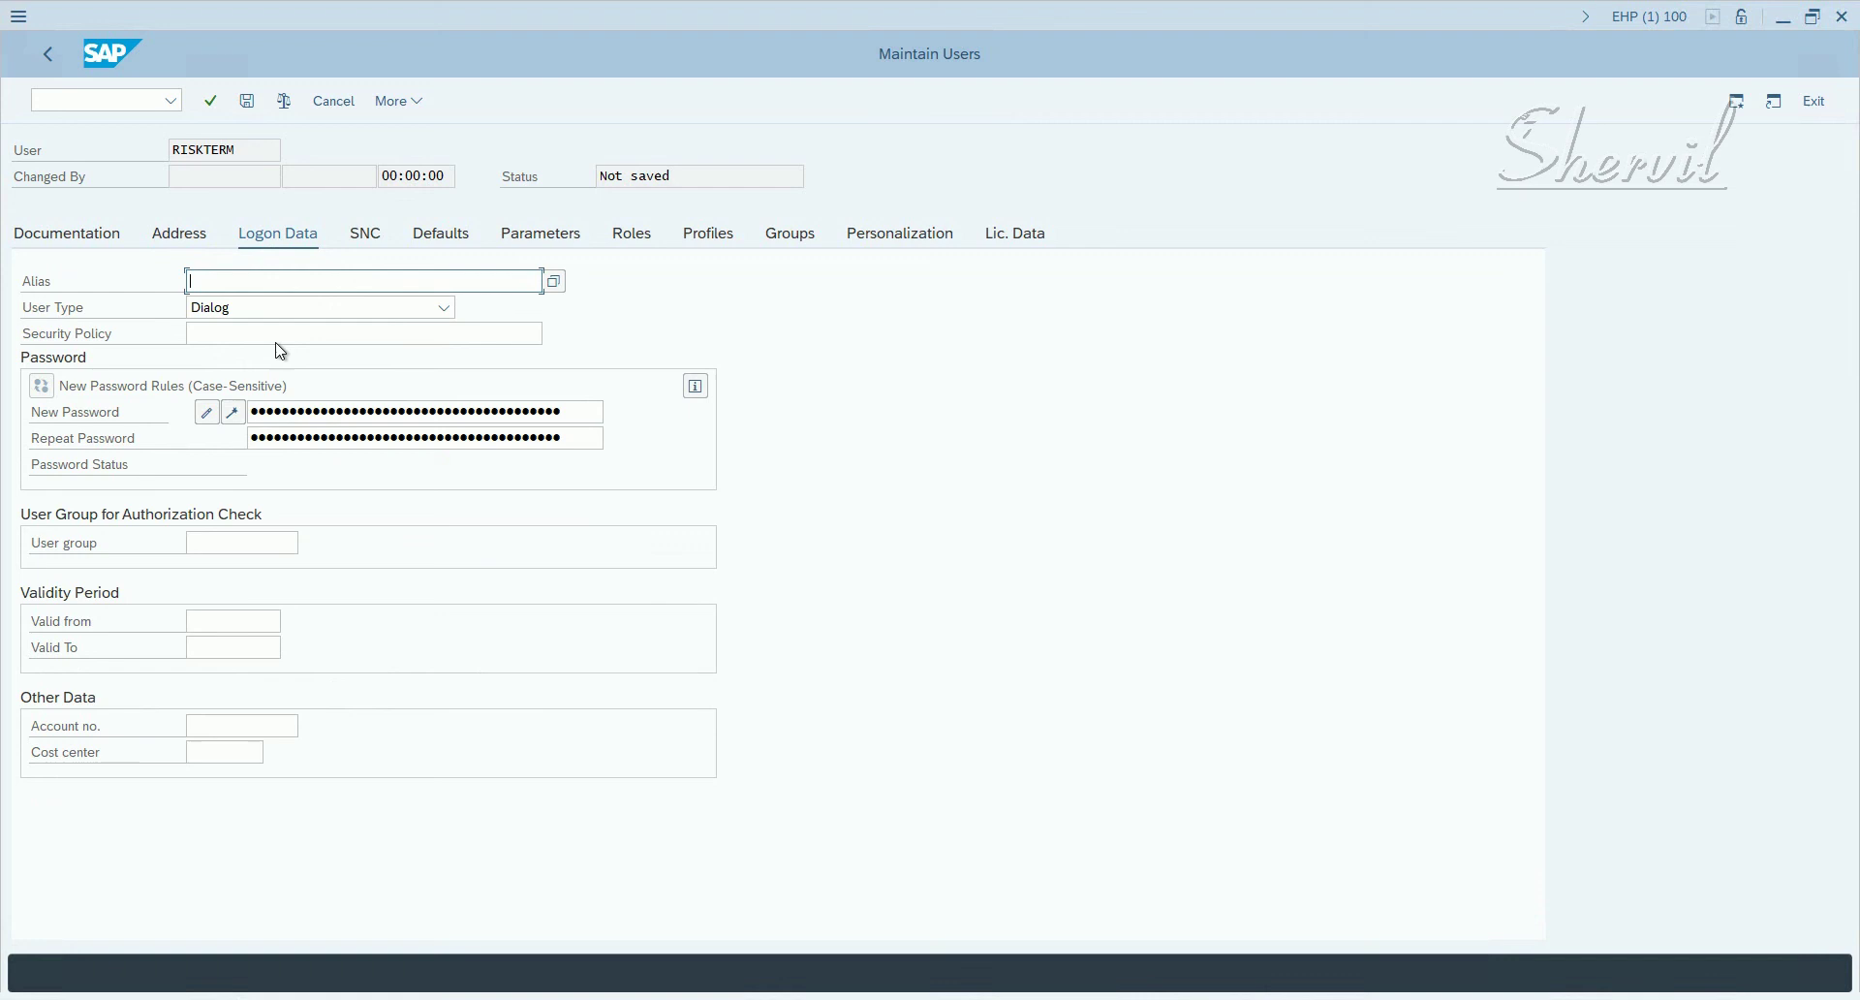
left_click(235, 416)
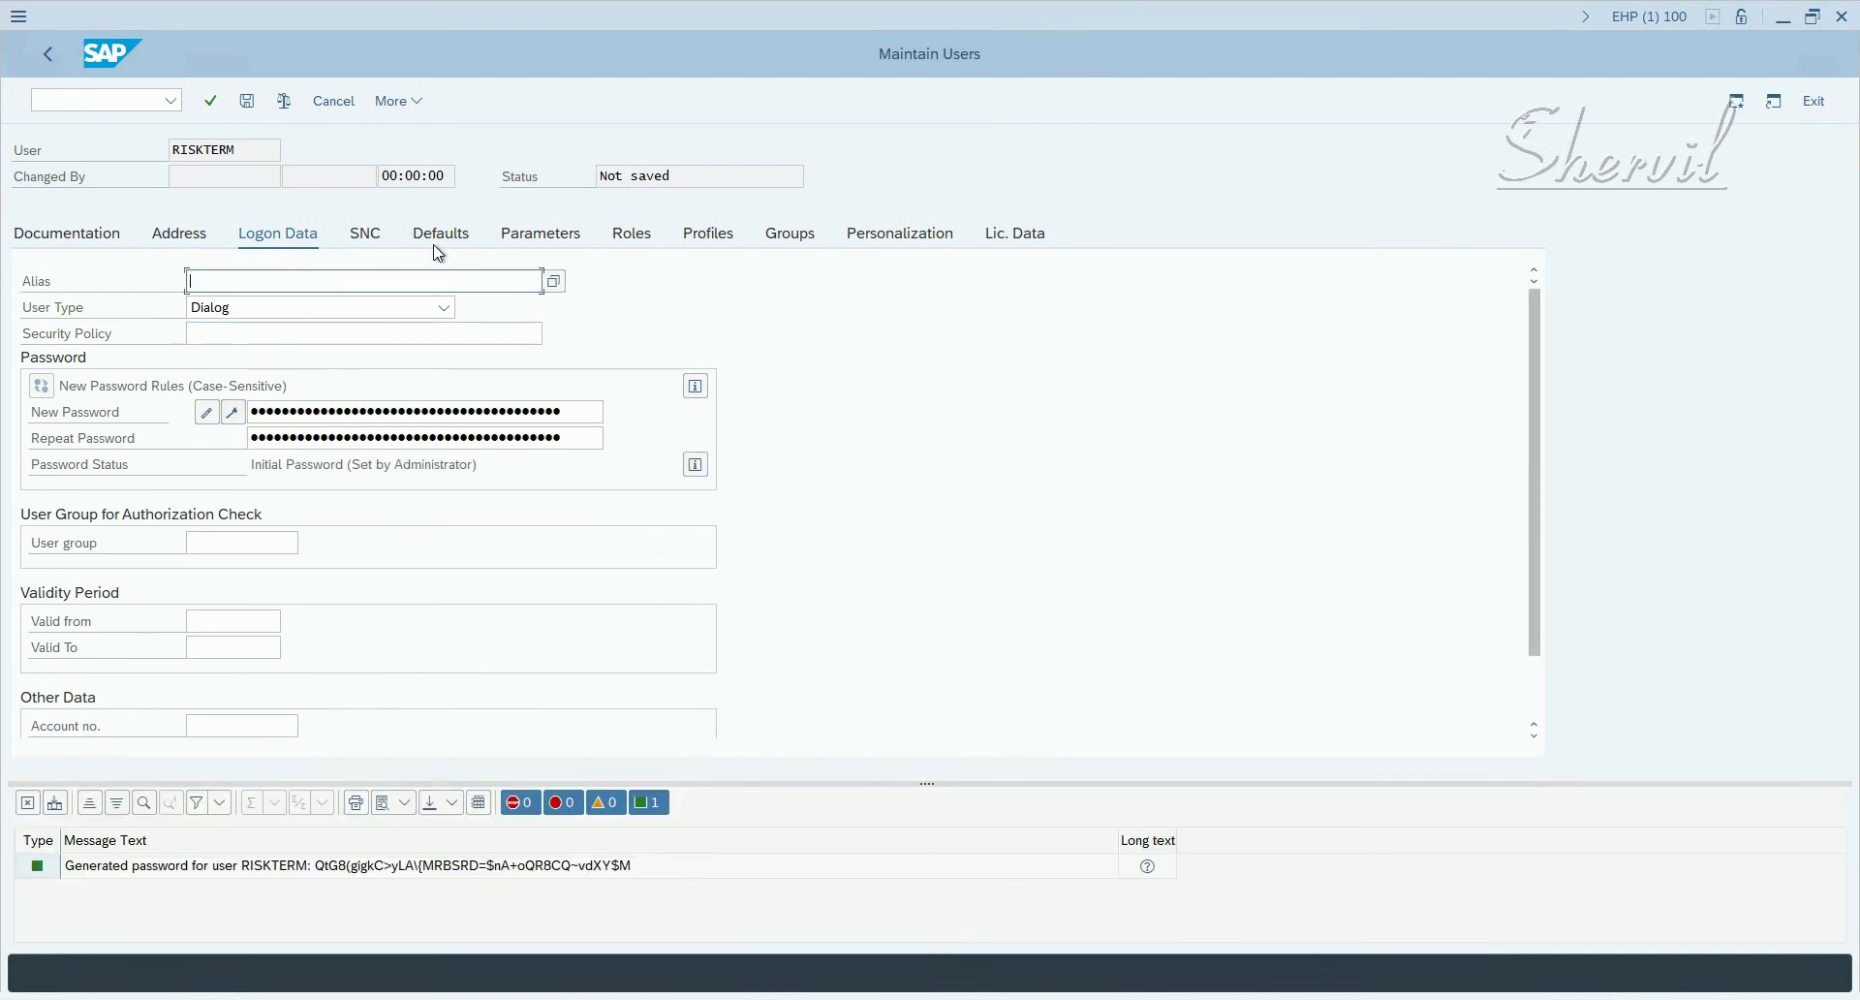
Step: On RISKTERM's Roles tab, add roles X:AP01 and X:FI04 and save the new user
left_click(630, 237)
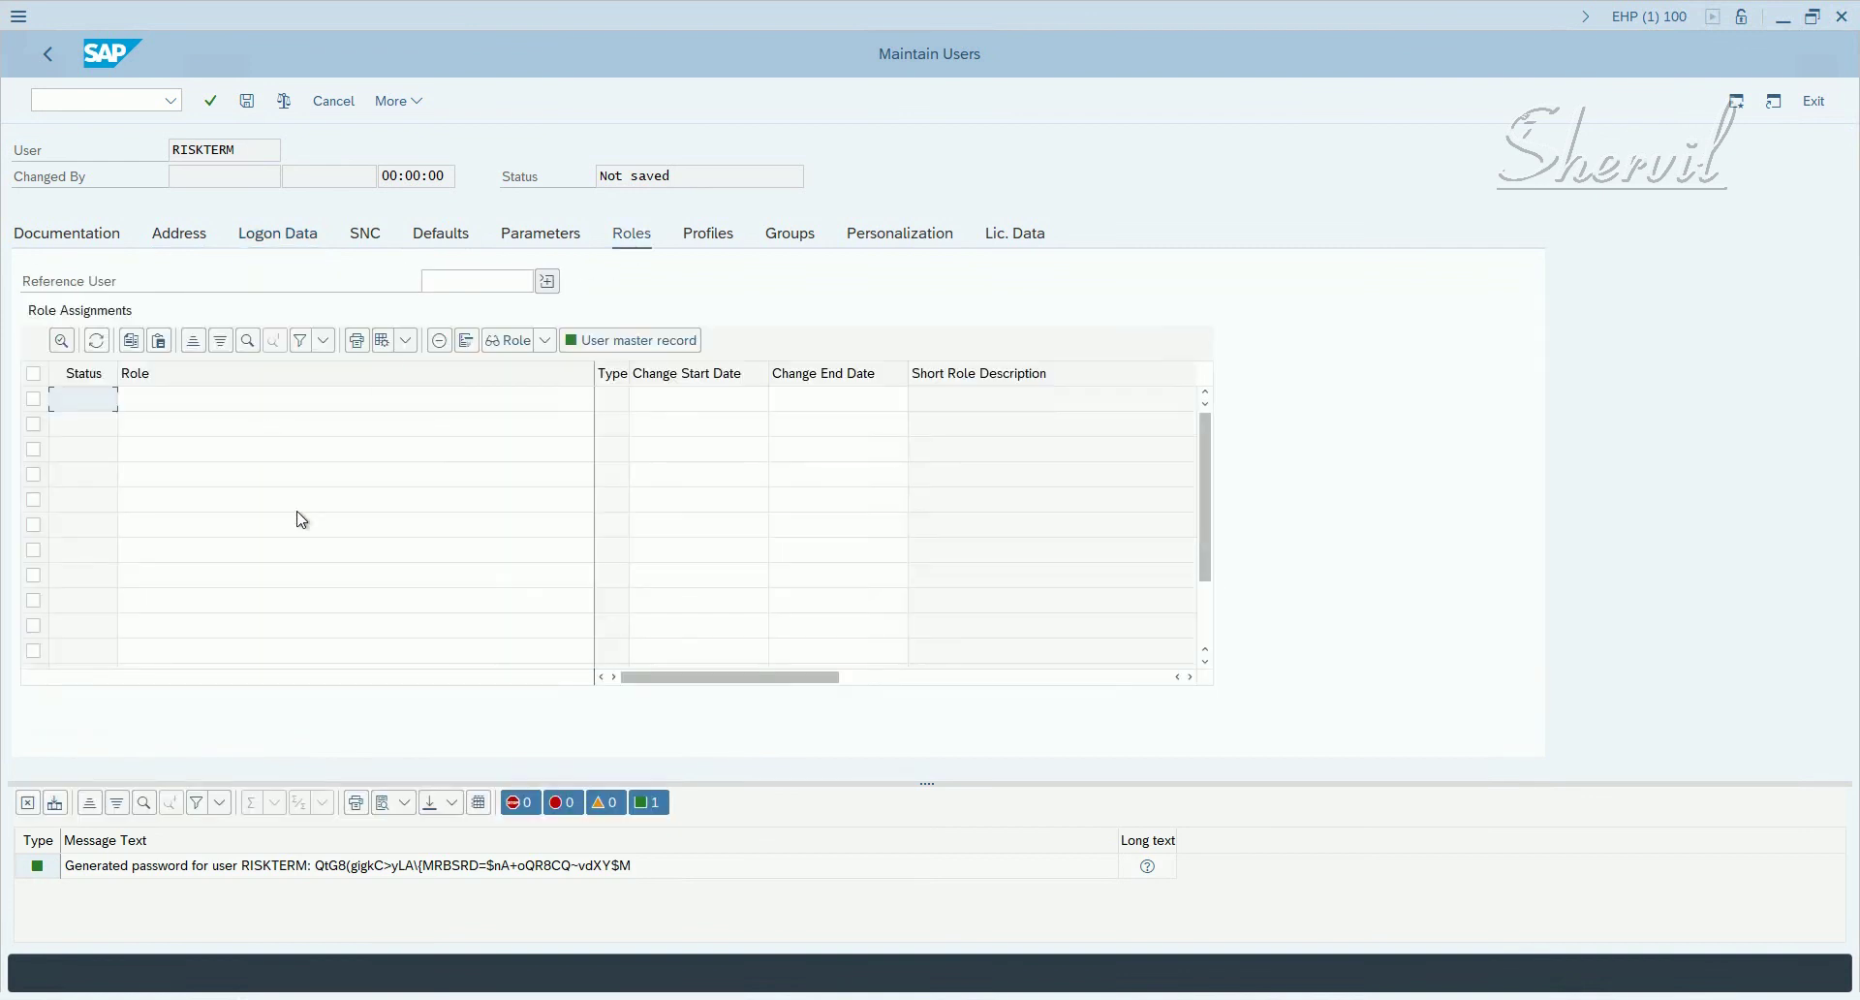
left_click(248, 405)
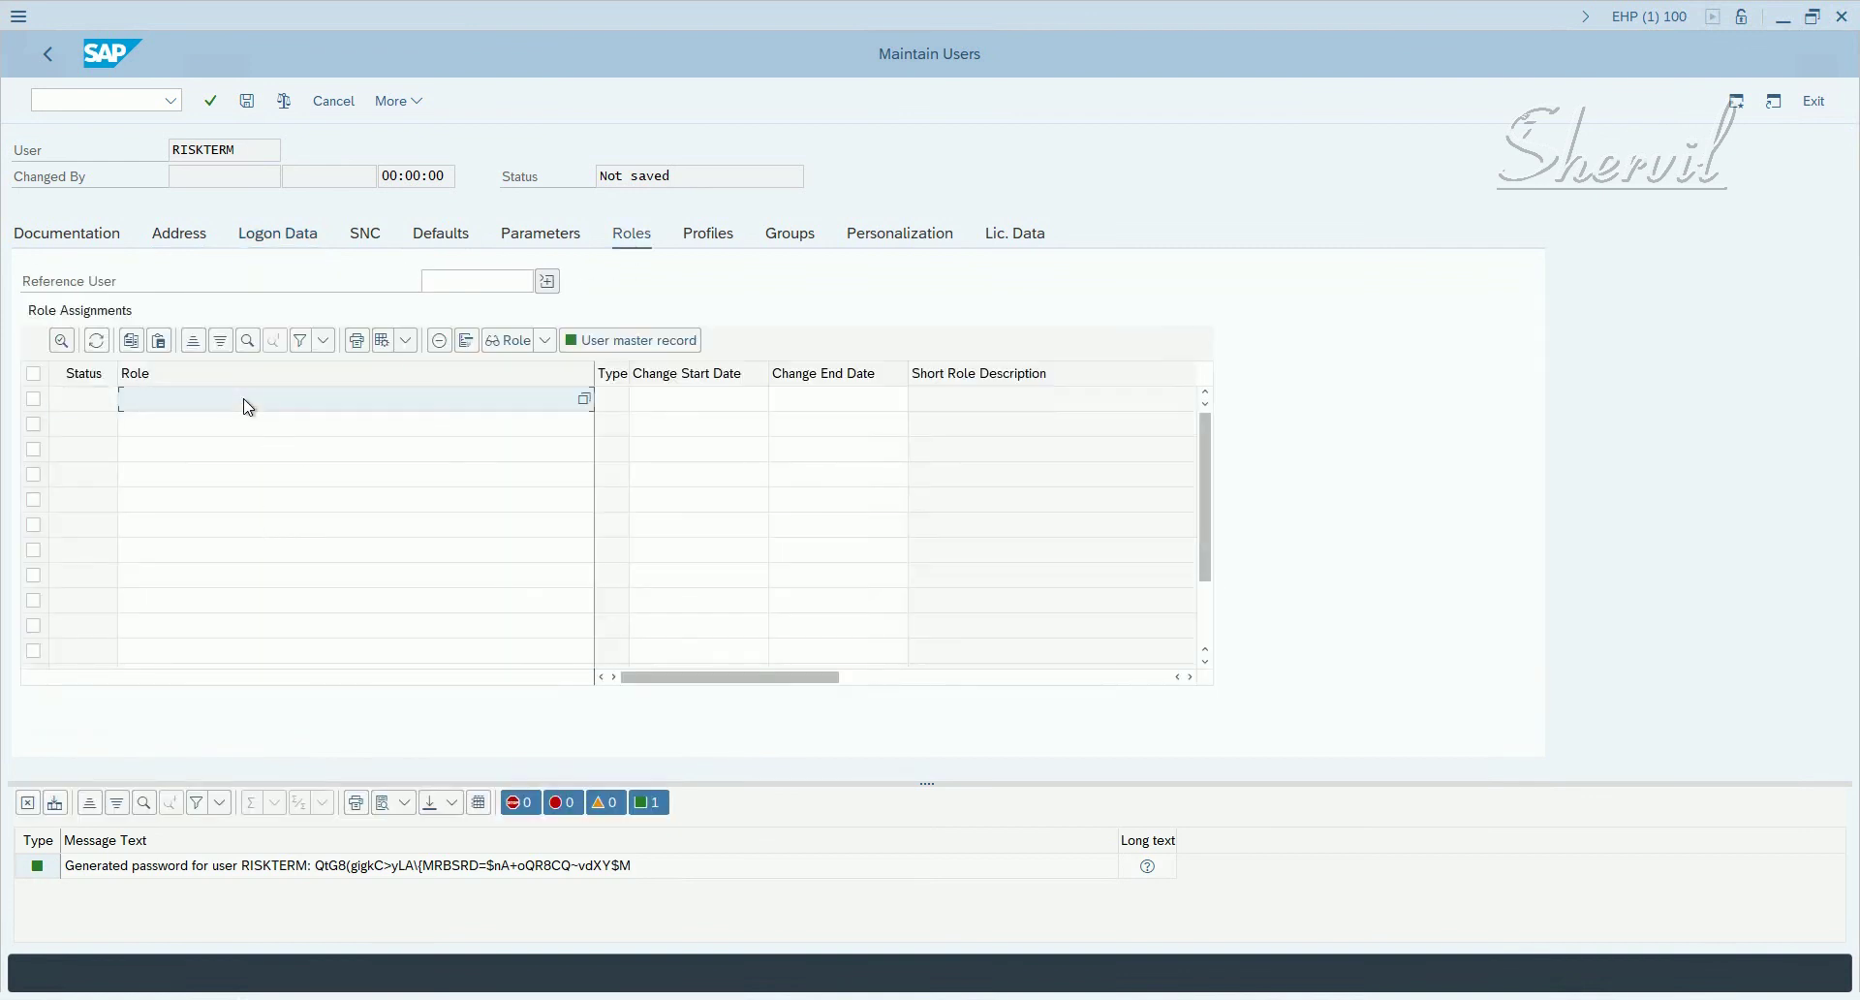
type("X:AP01")
key("Return")
left_click(219, 423)
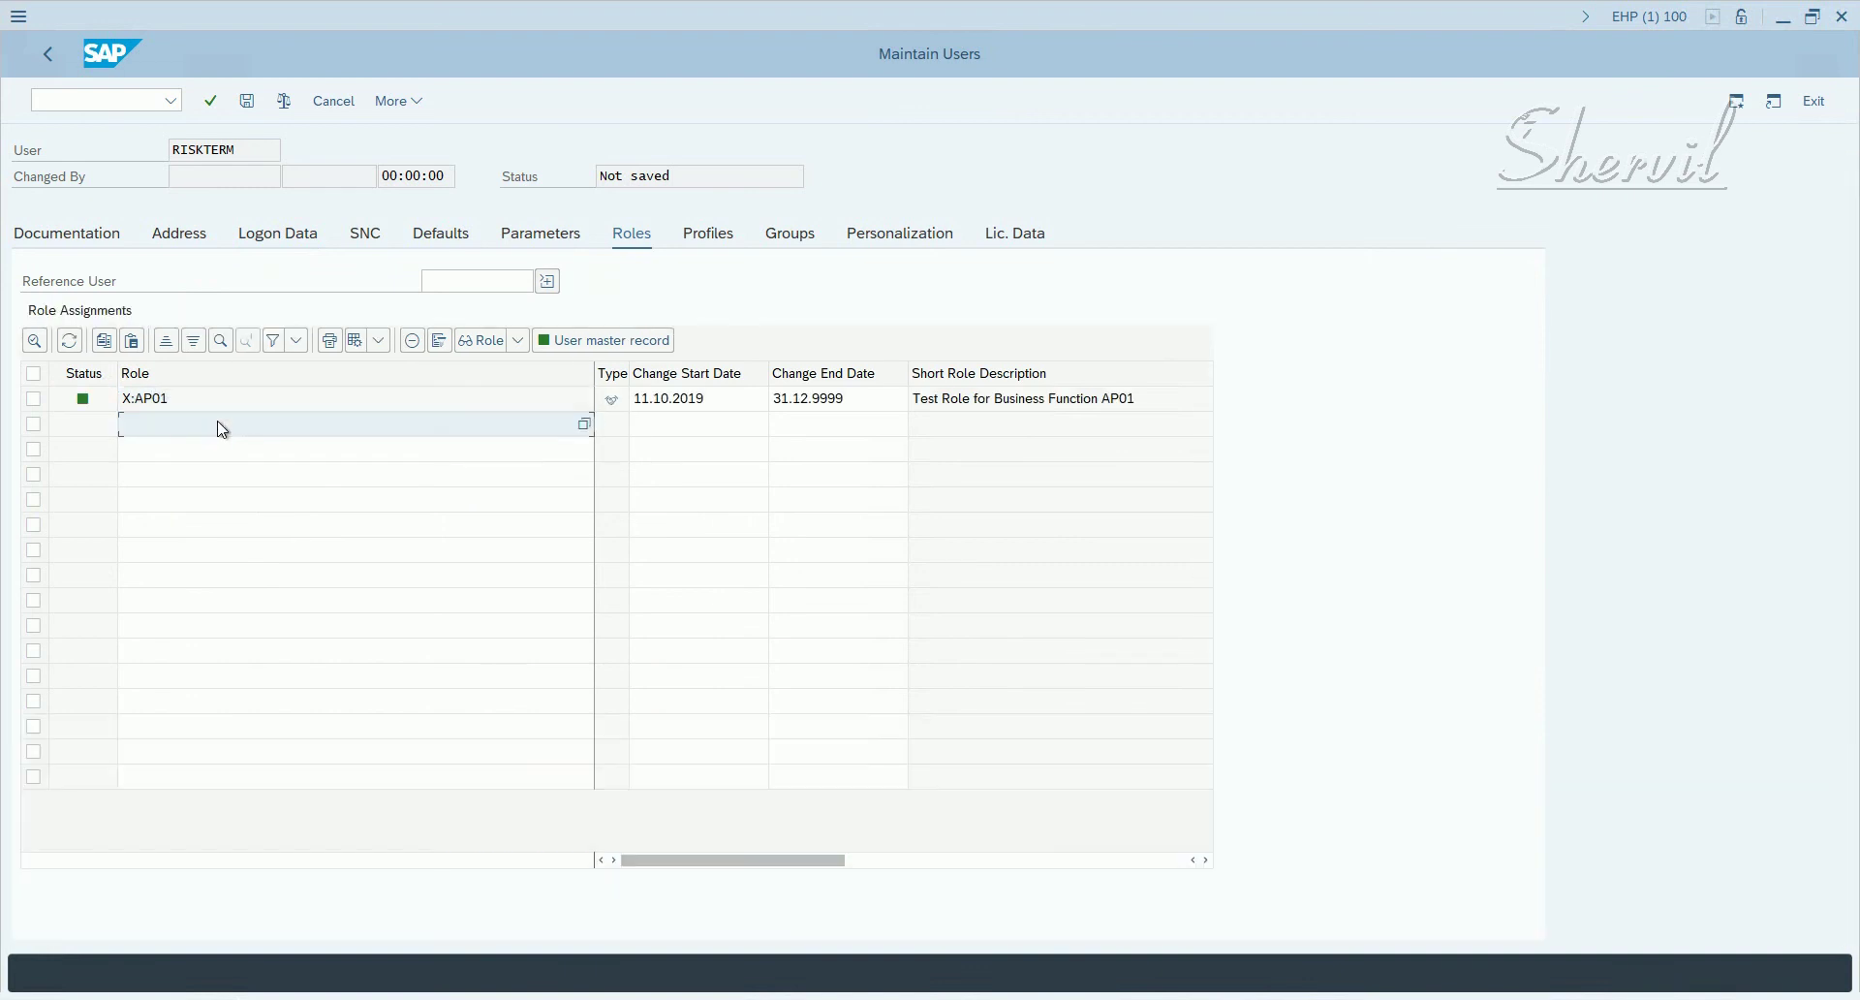
type("X:")
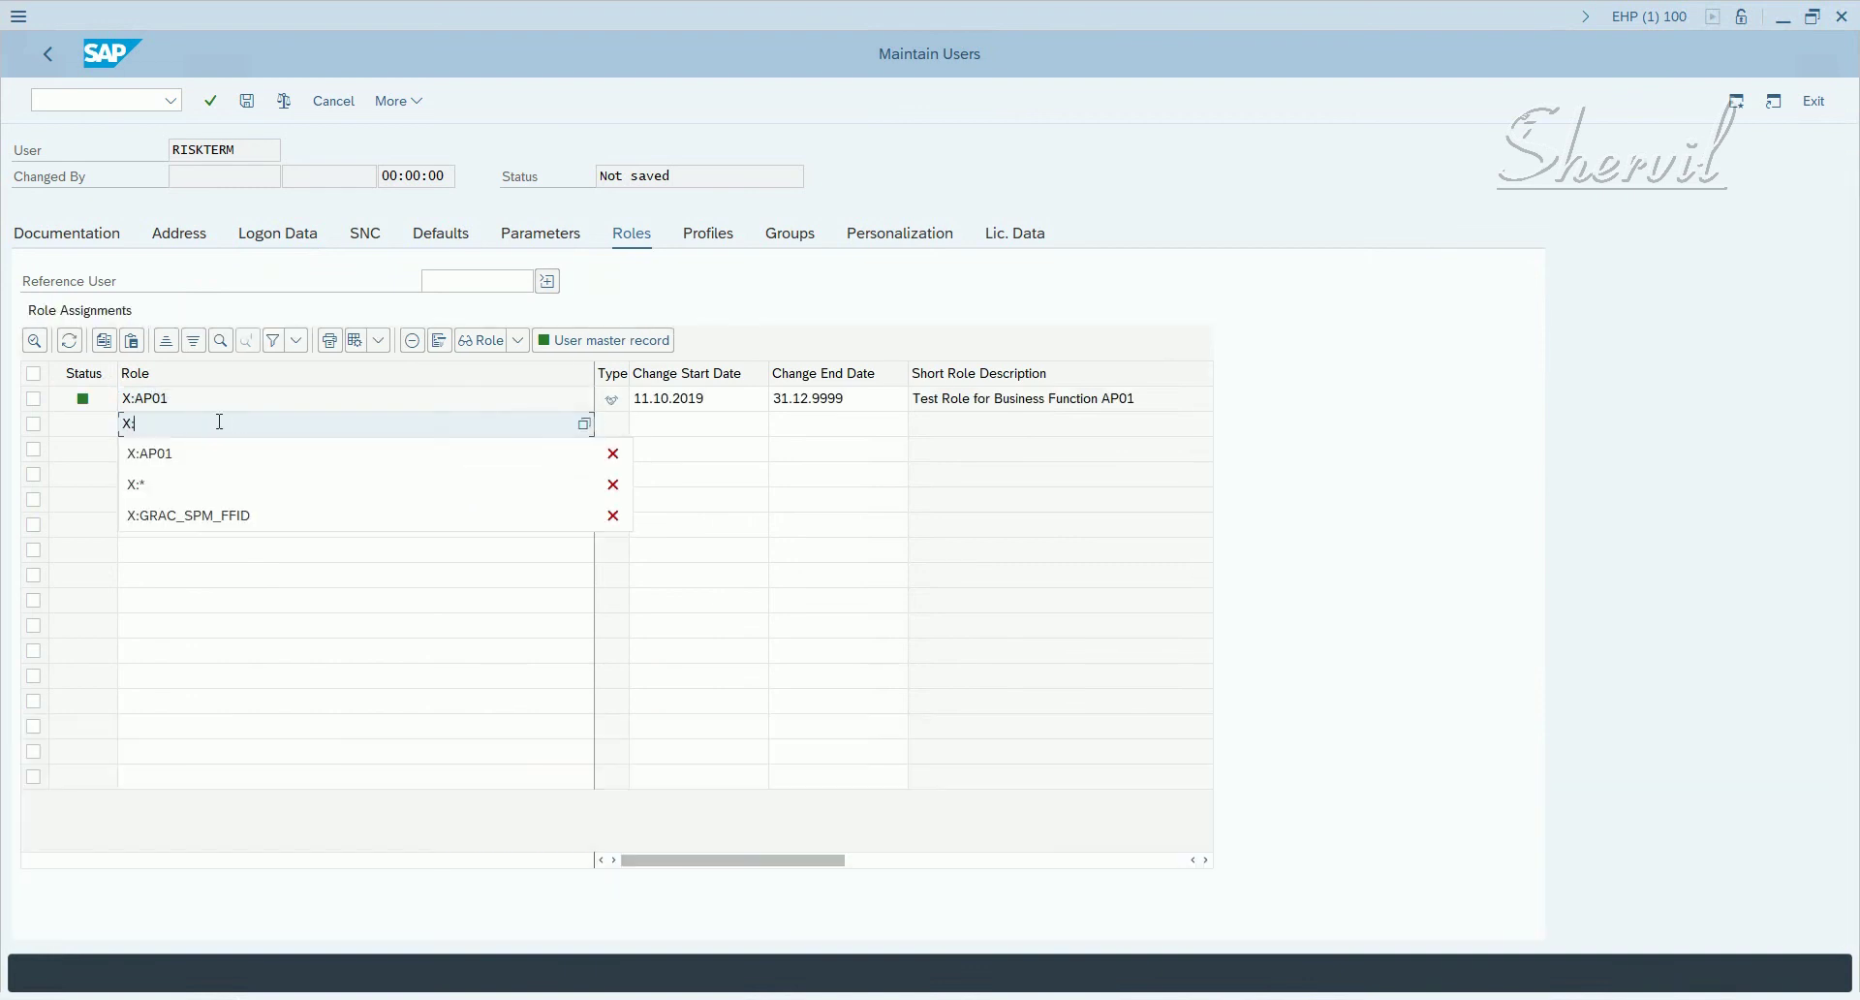
type("FI04")
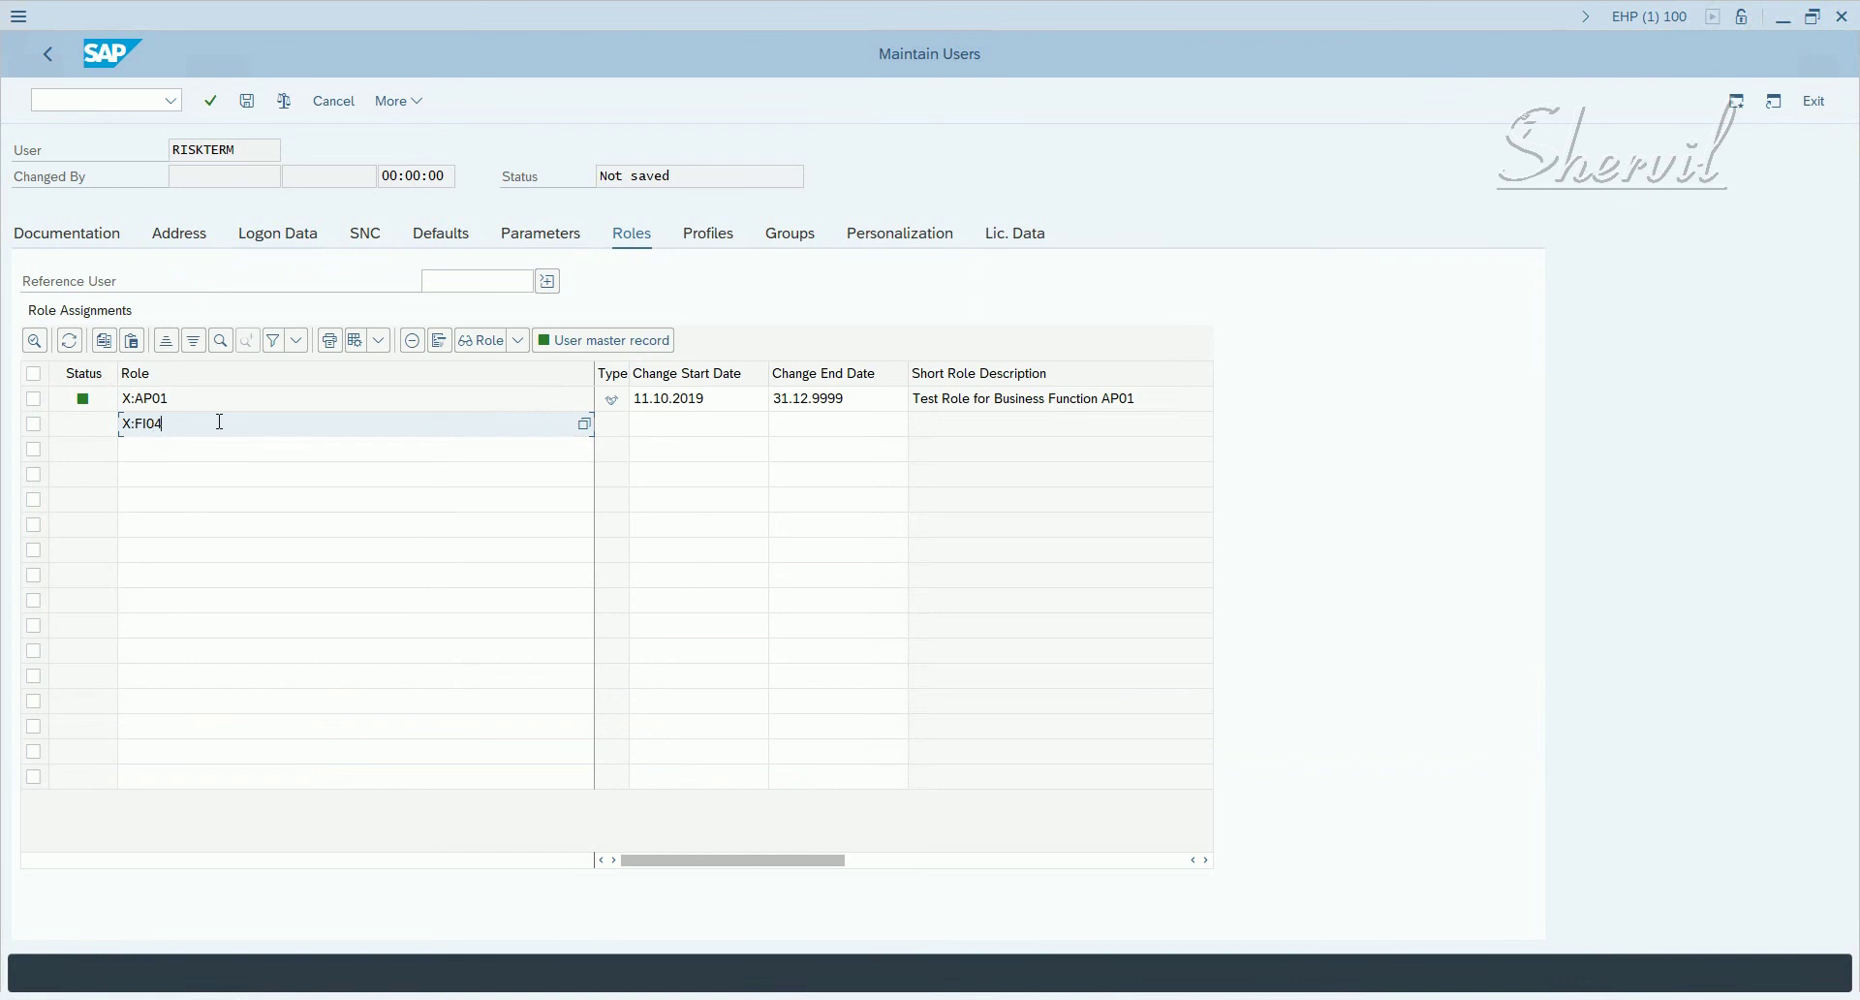
key("Return")
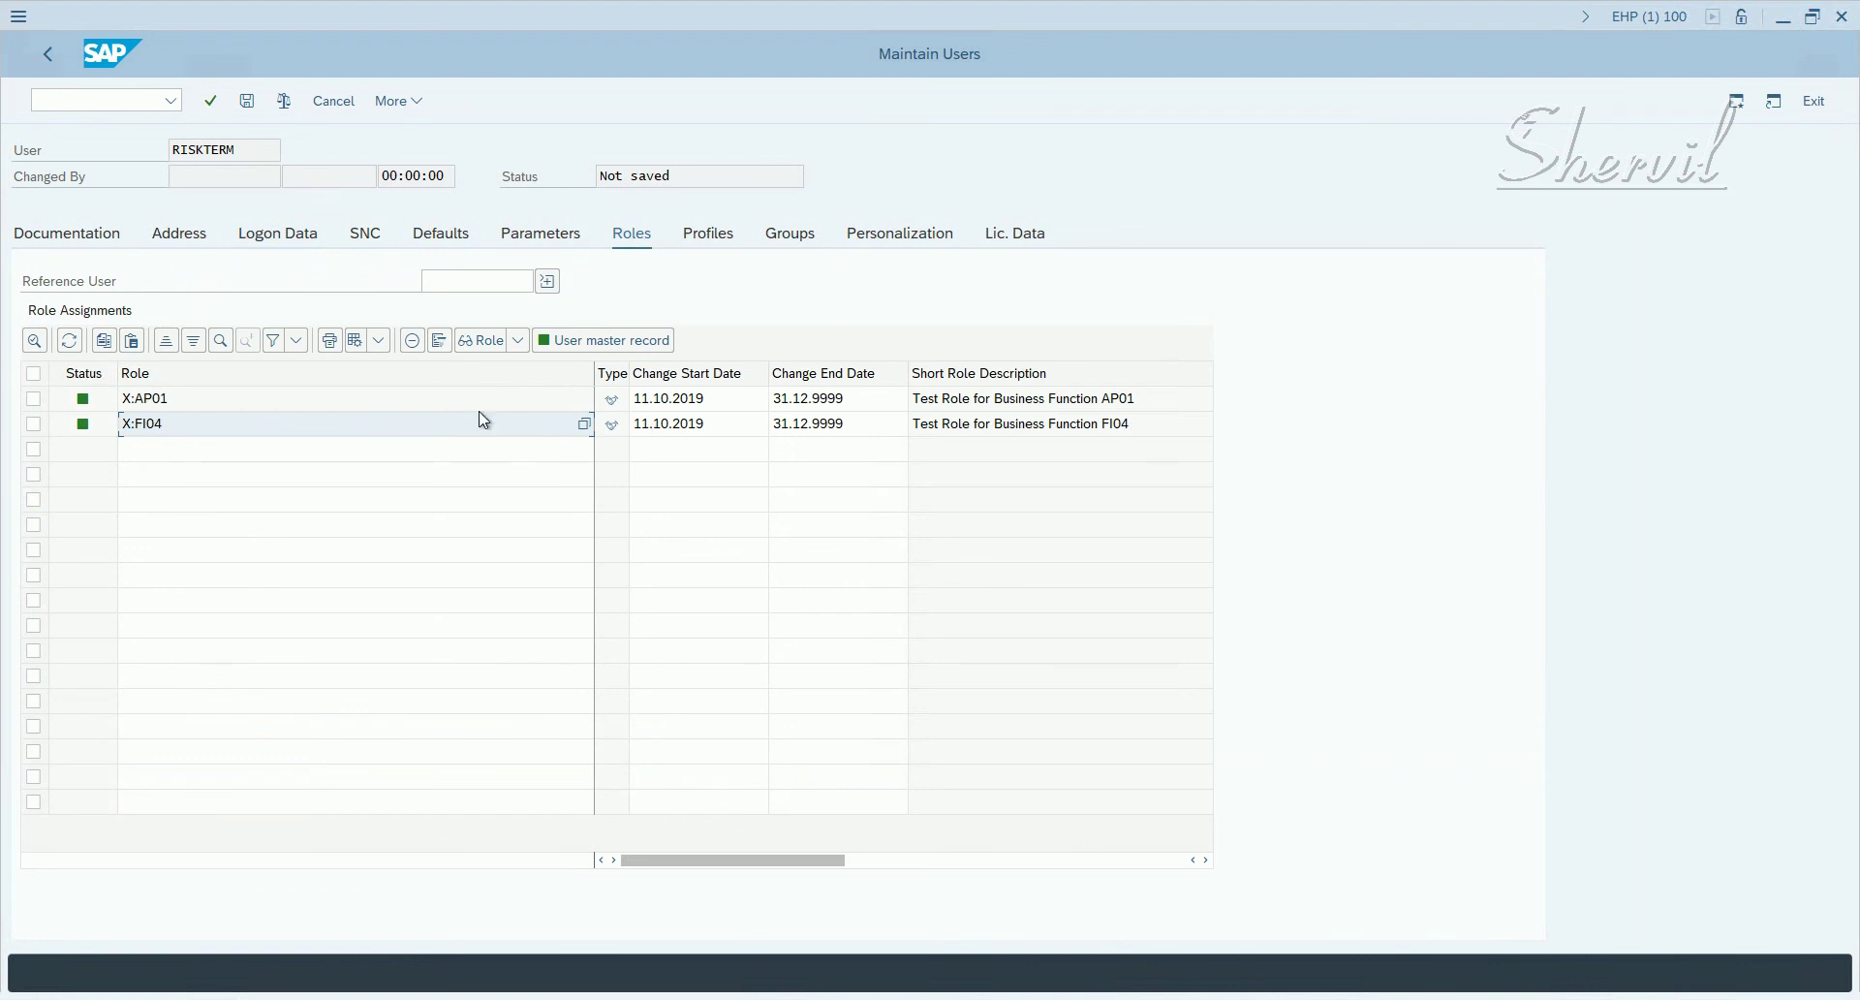
left_click(247, 101)
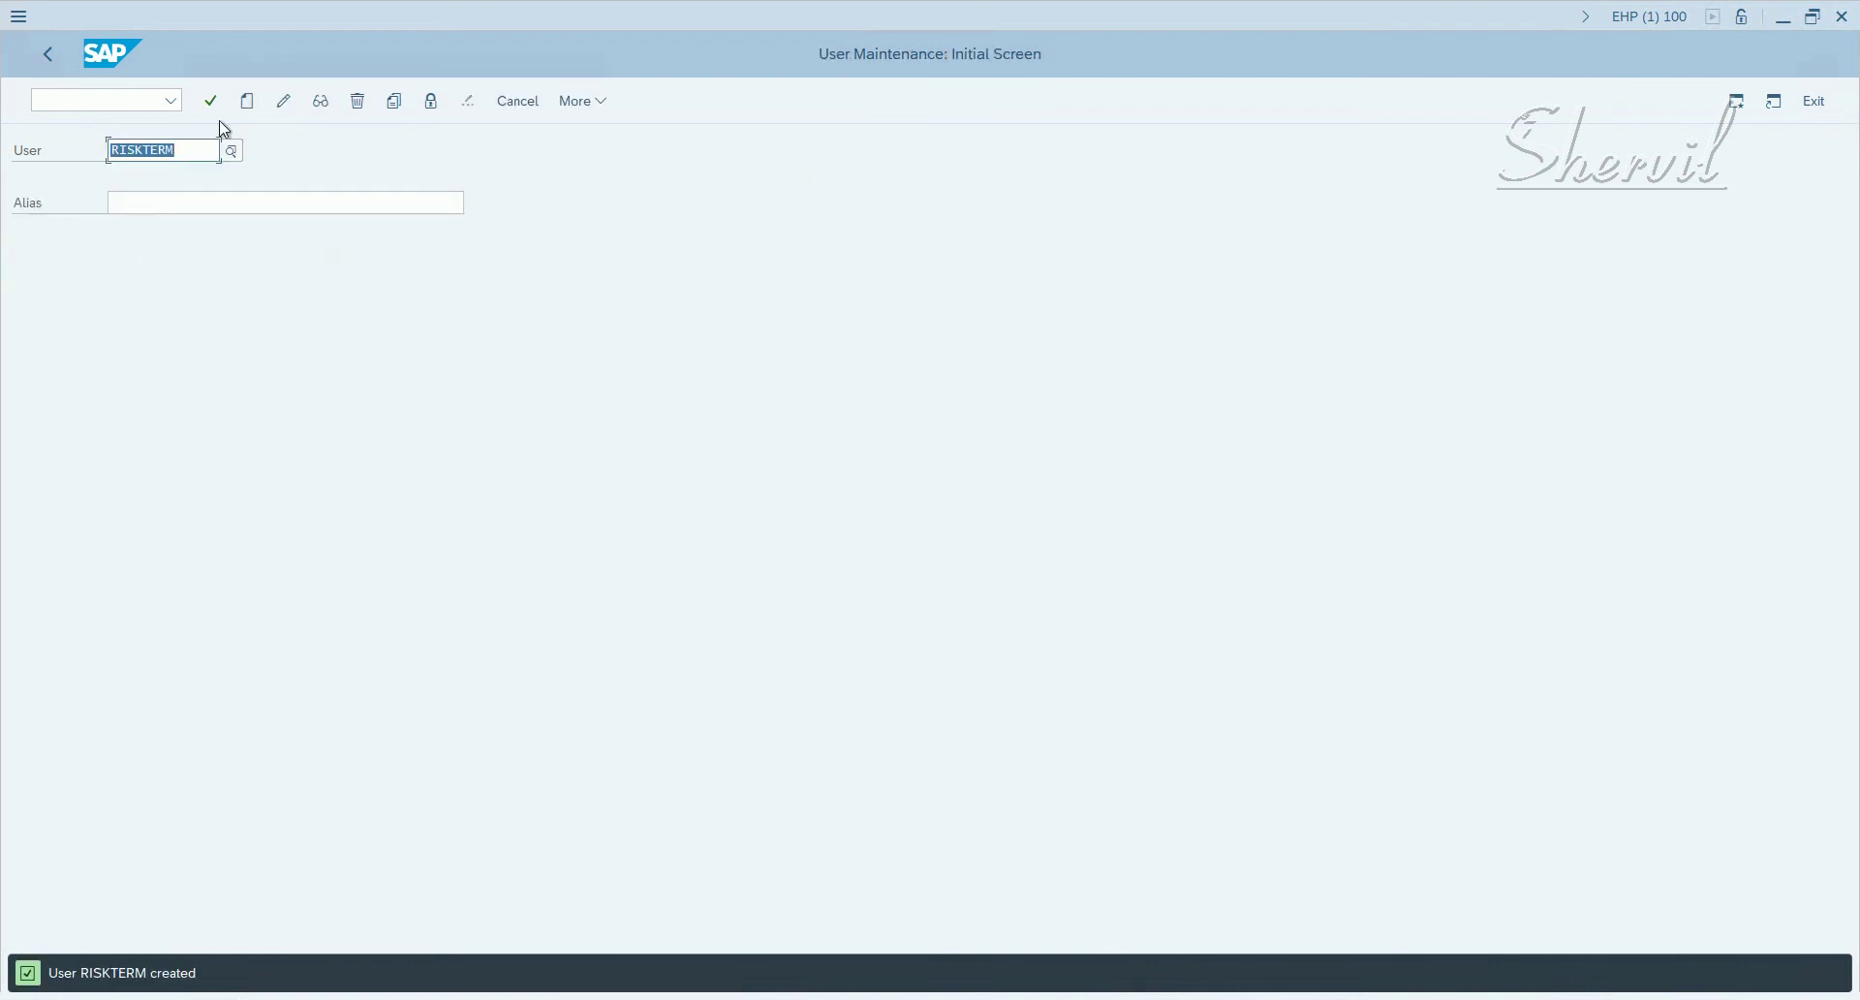
Step: Reopen RISKTERM in change mode to check role X:AP01, then switch to AC Configuration settings
key("ctrl+slash")
left_click(281, 105)
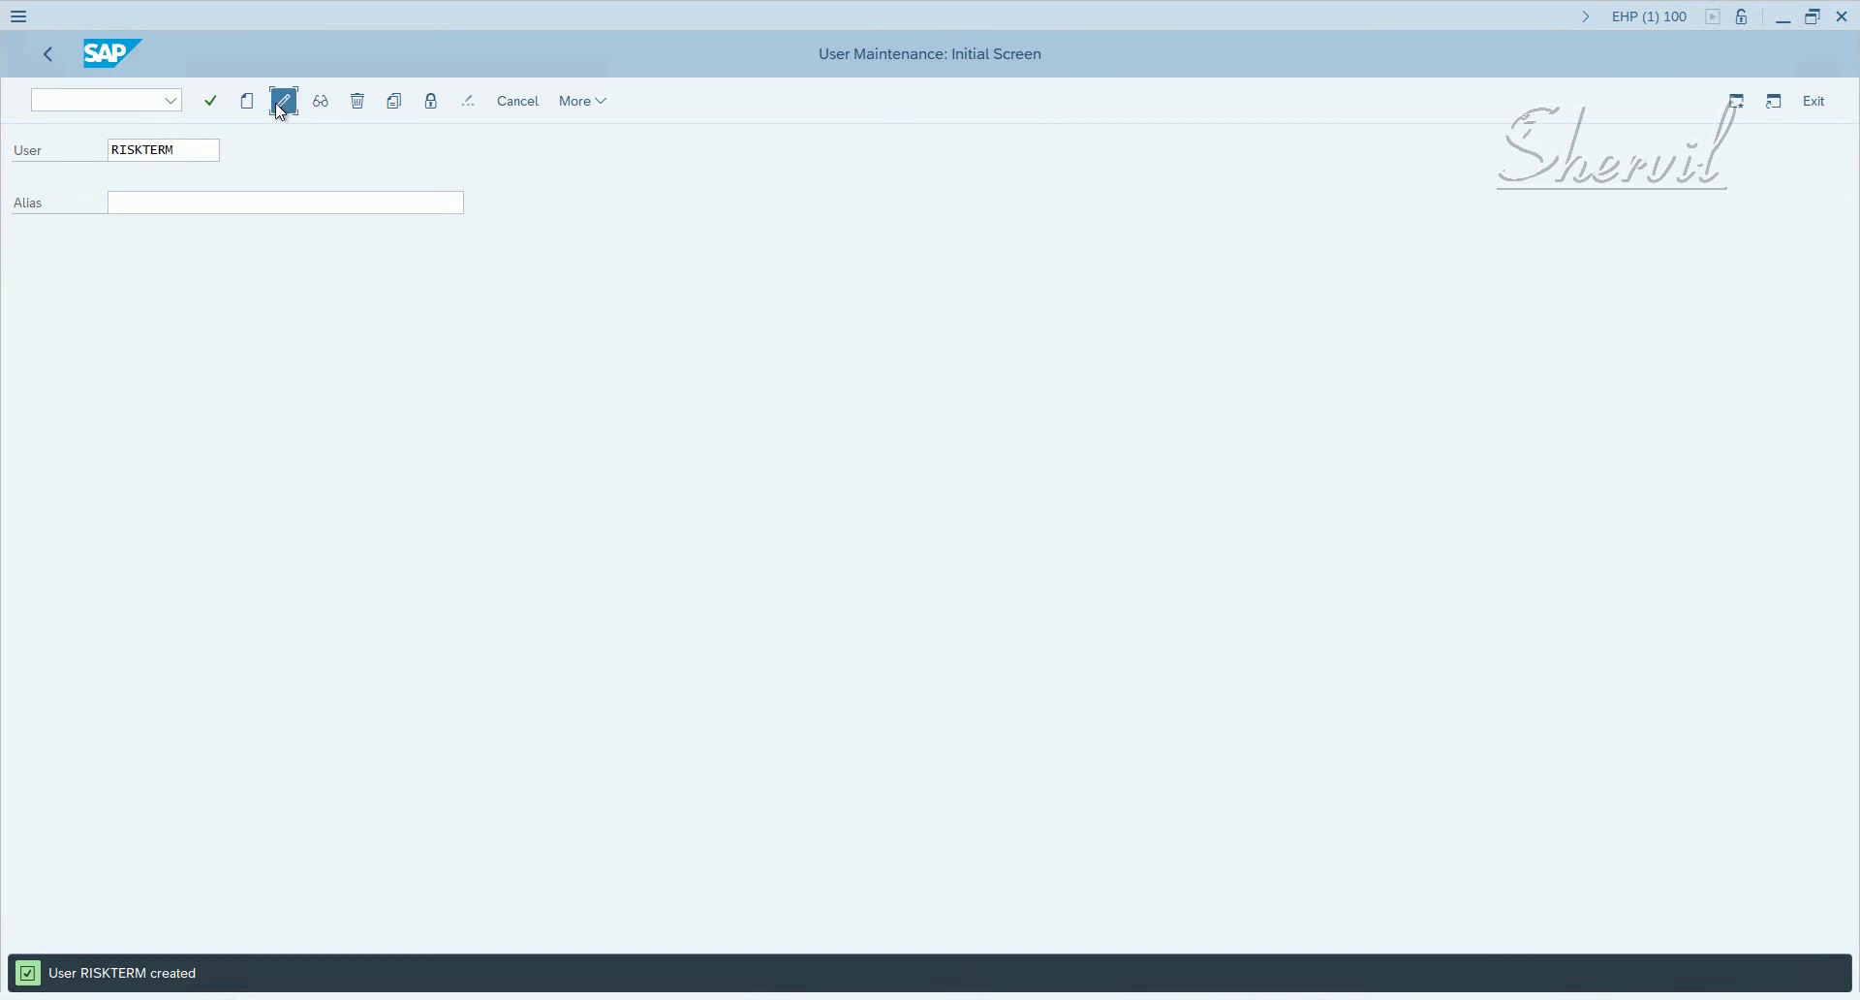
left_click(630, 237)
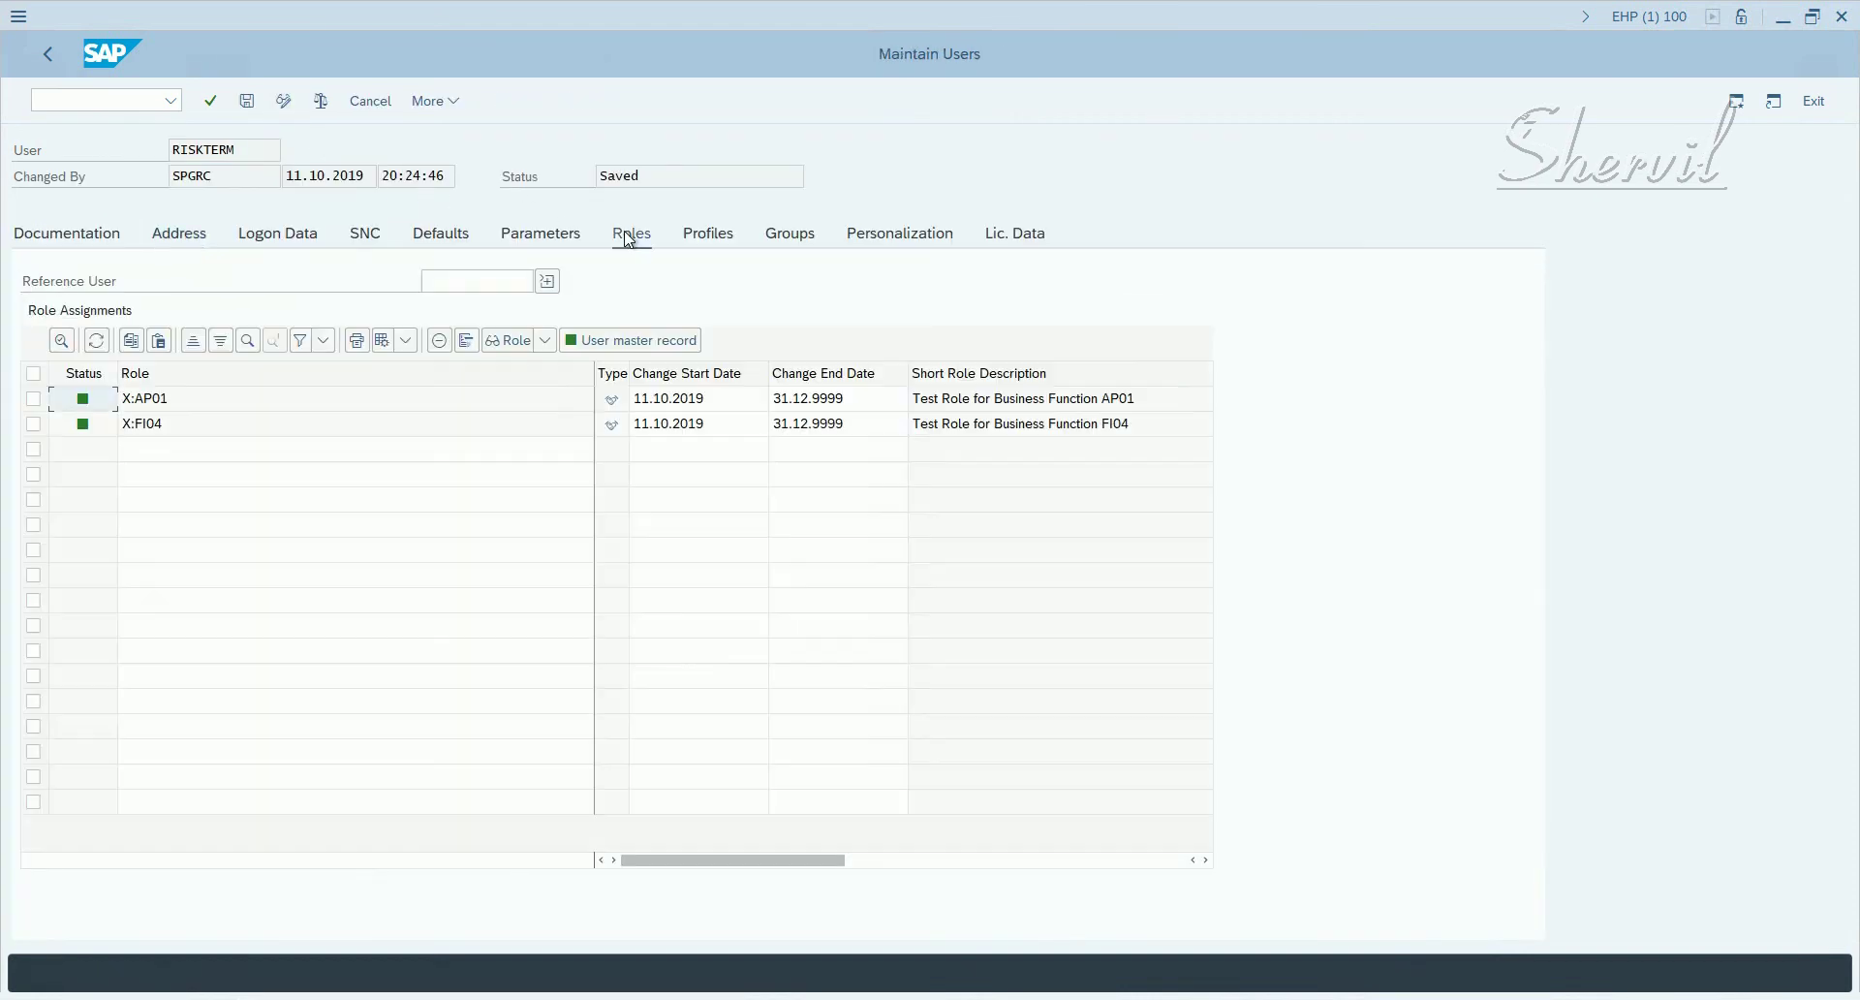
left_click(455, 406)
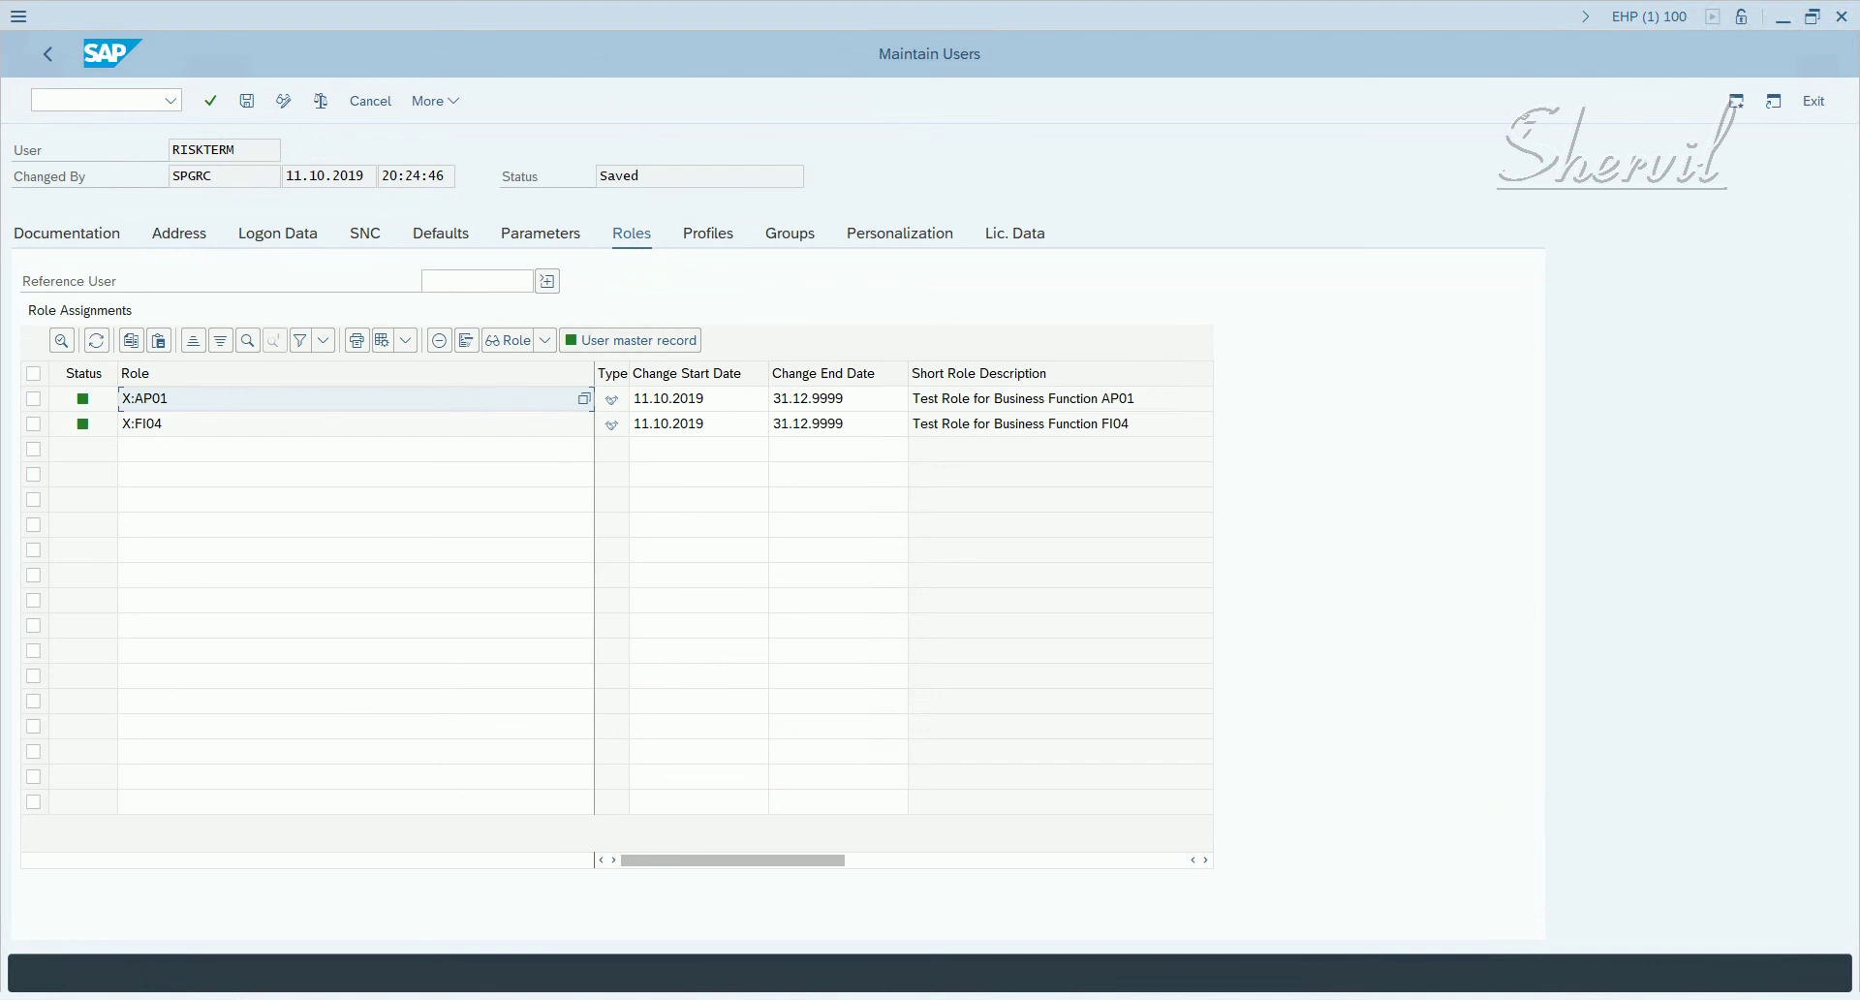
left_click(319, 974)
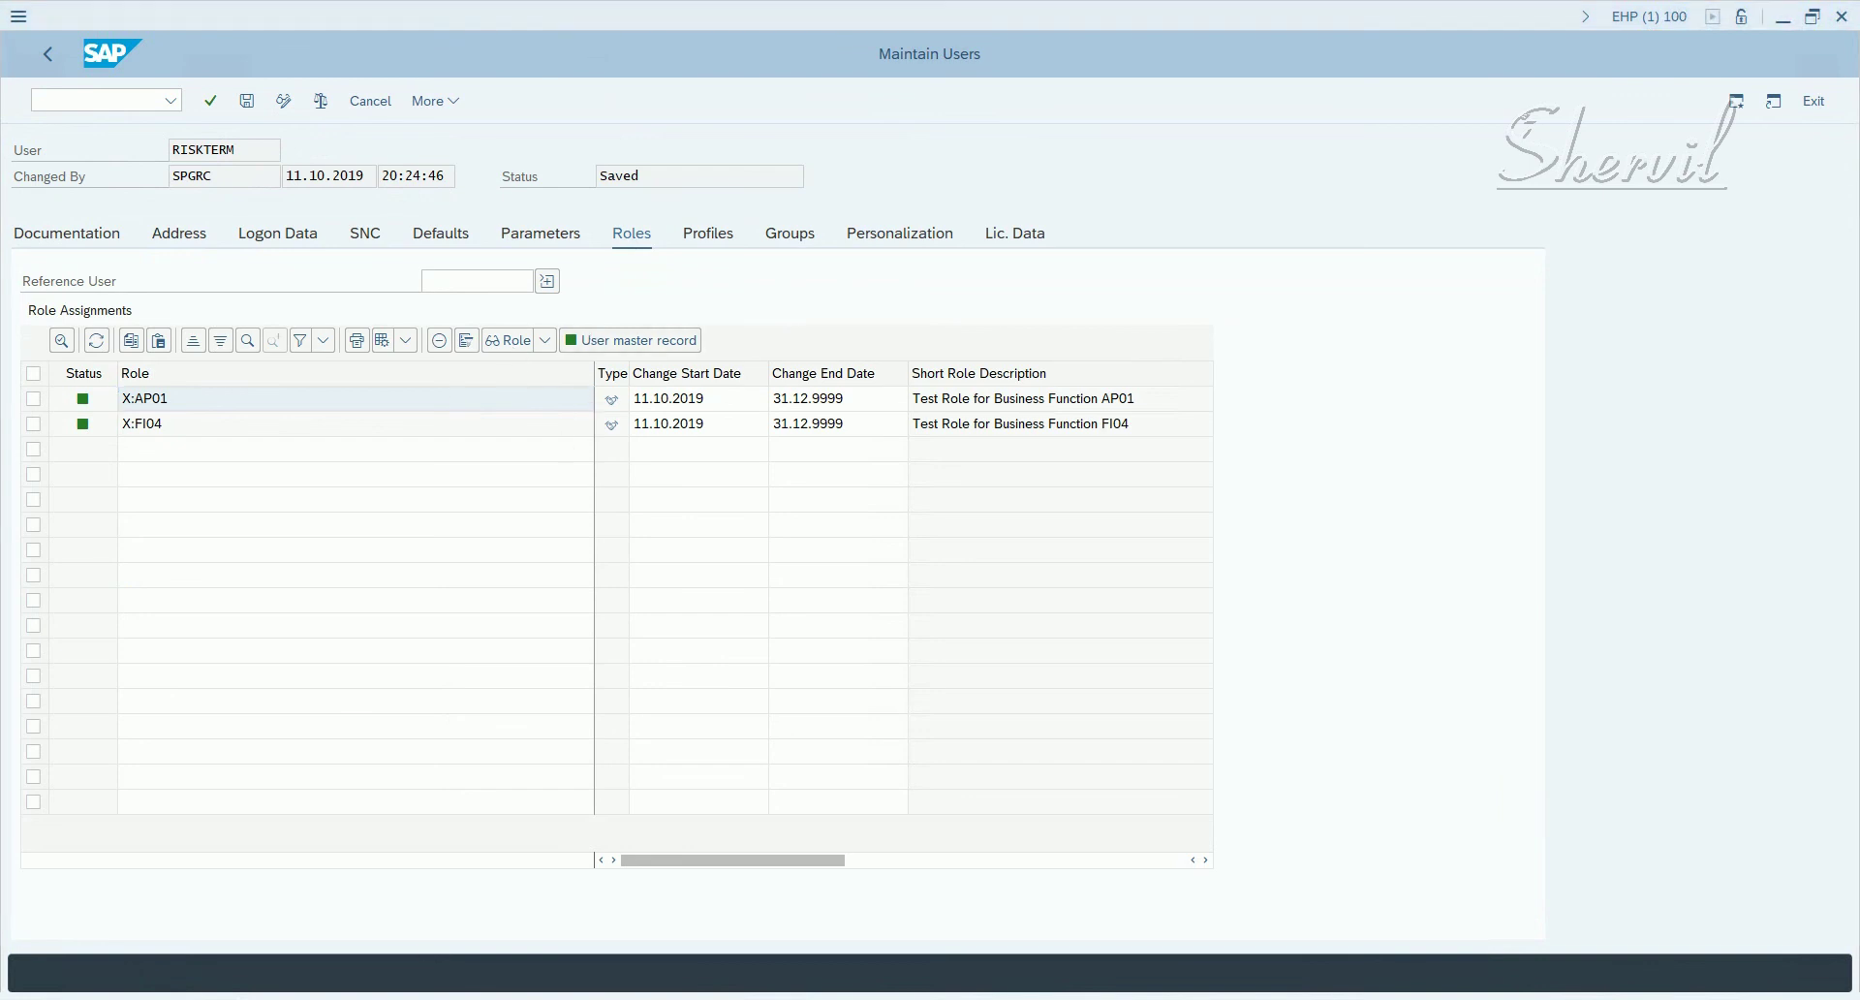
left_click(349, 938)
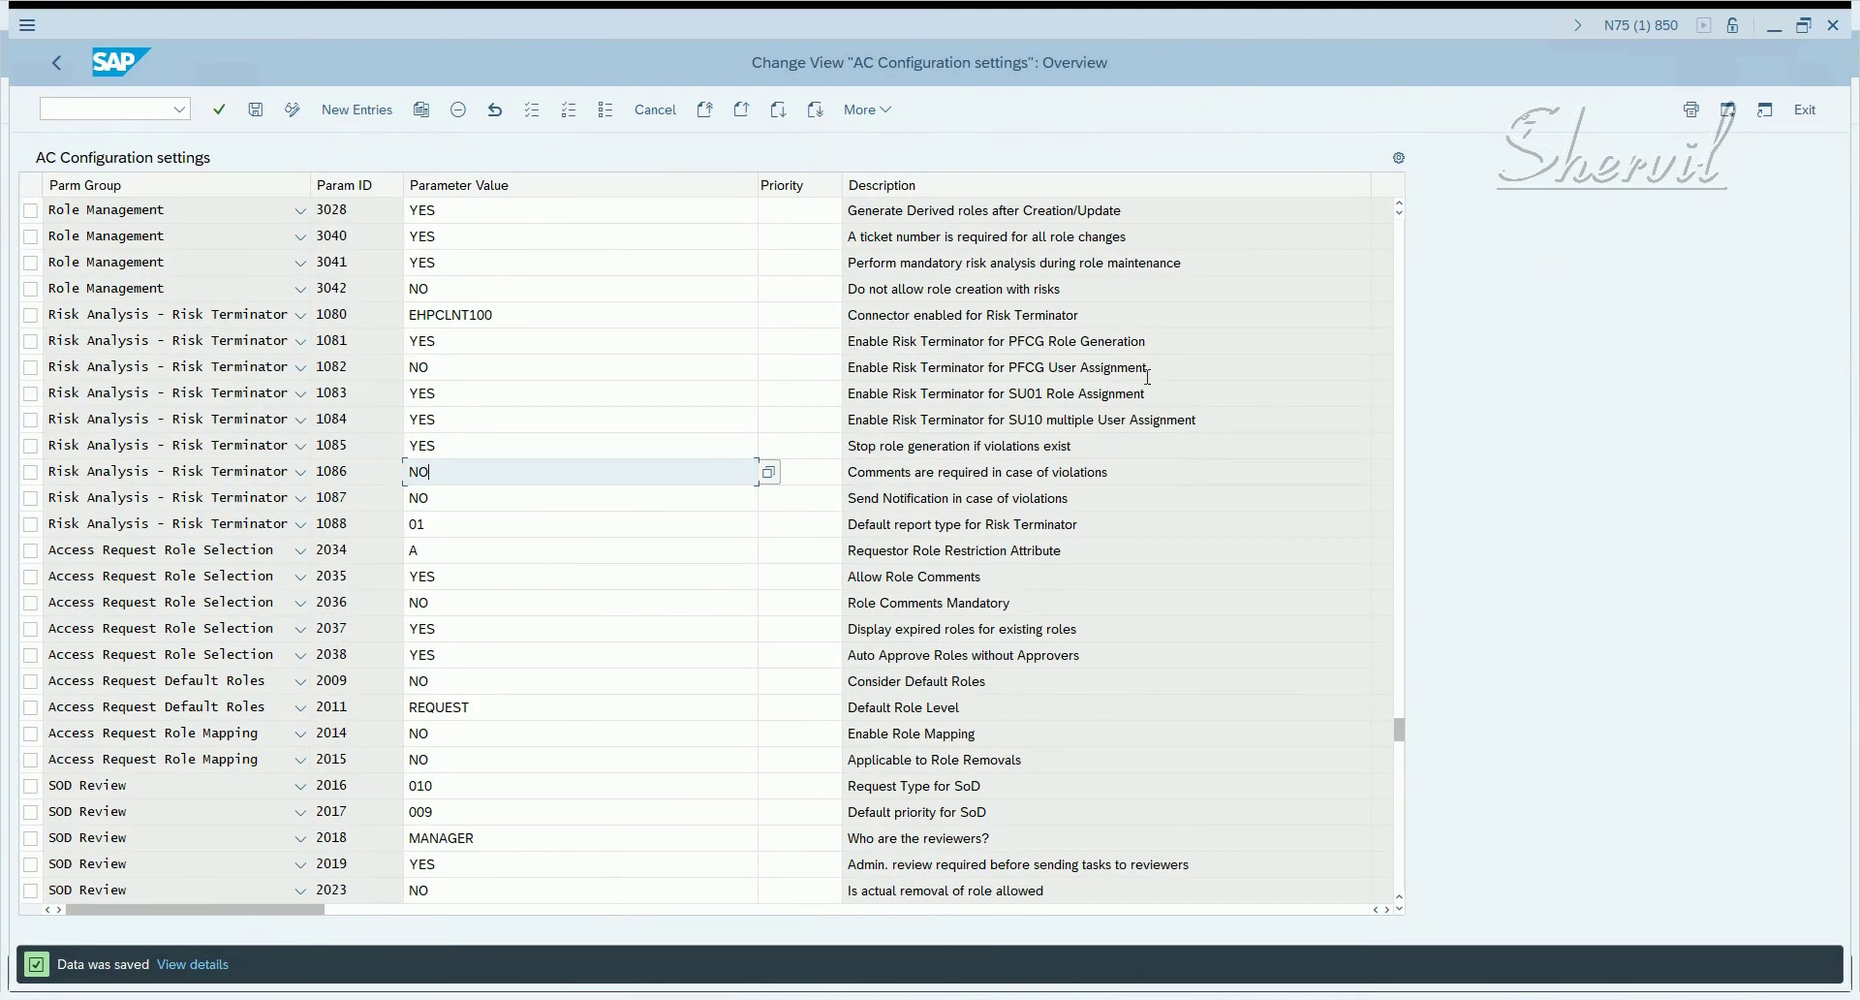
left_click_drag(1149, 368, 778, 414)
left_click(1086, 390)
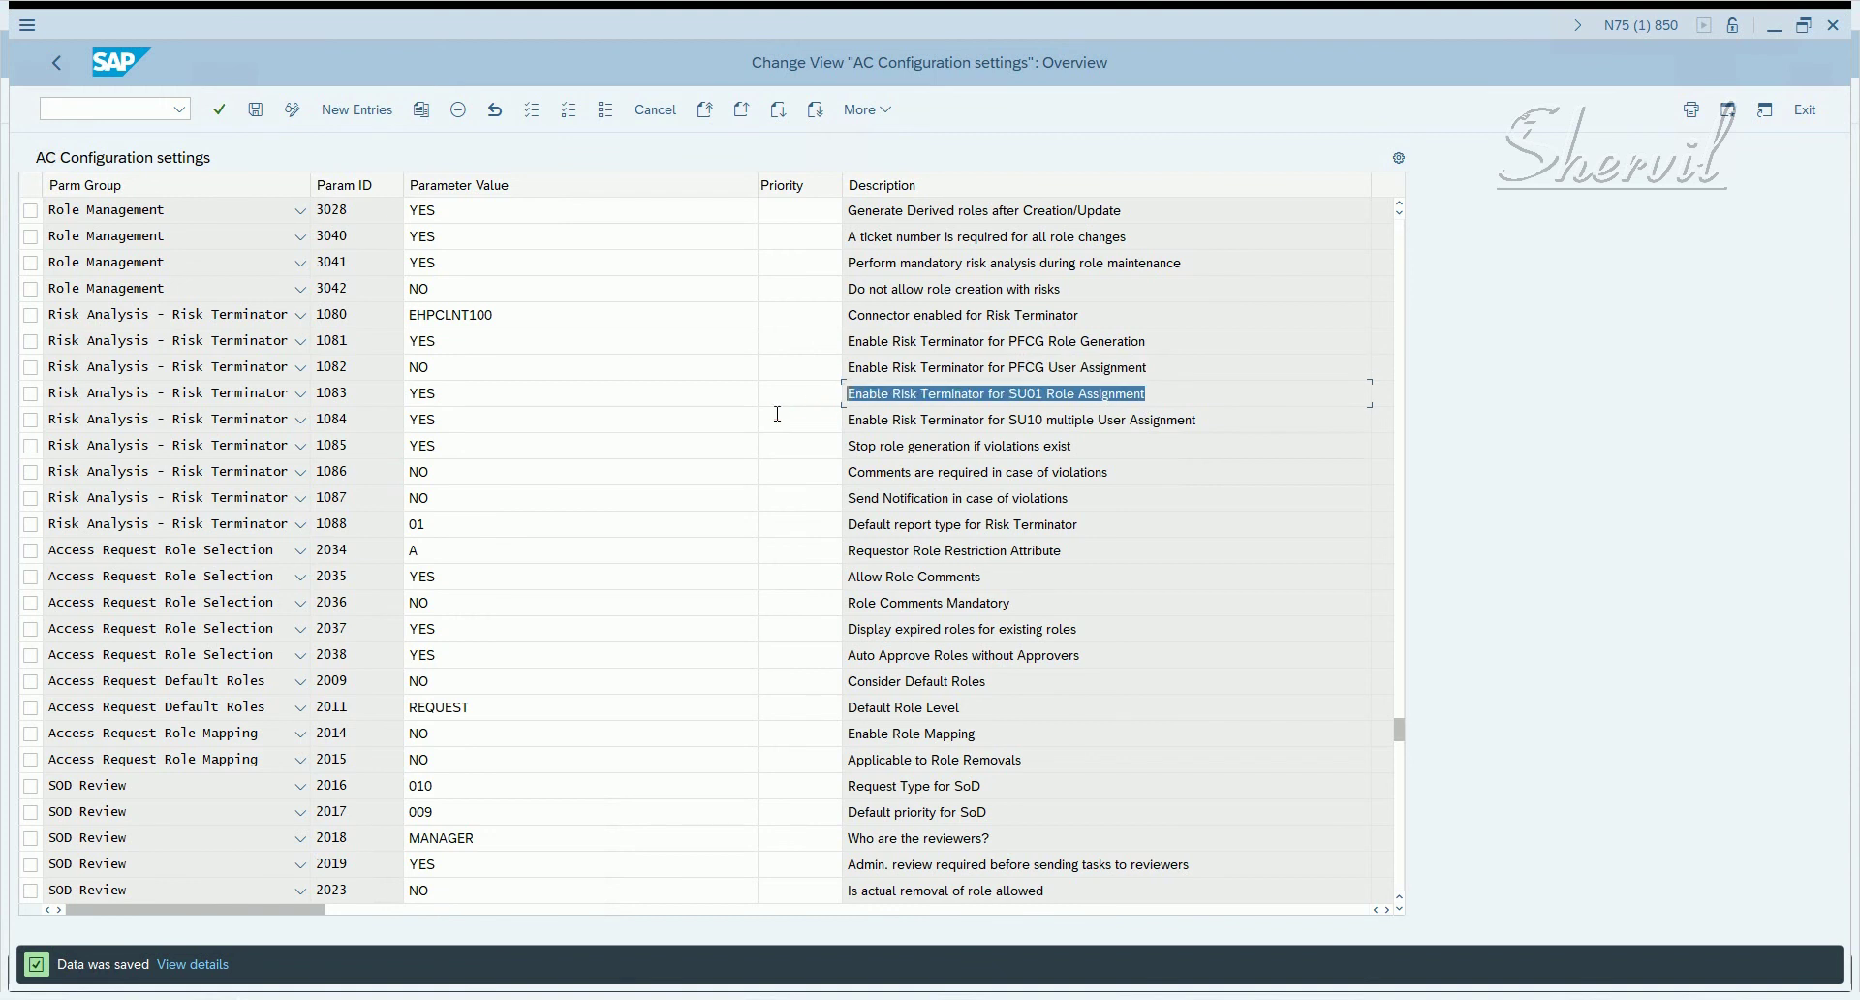
left_click(535, 398)
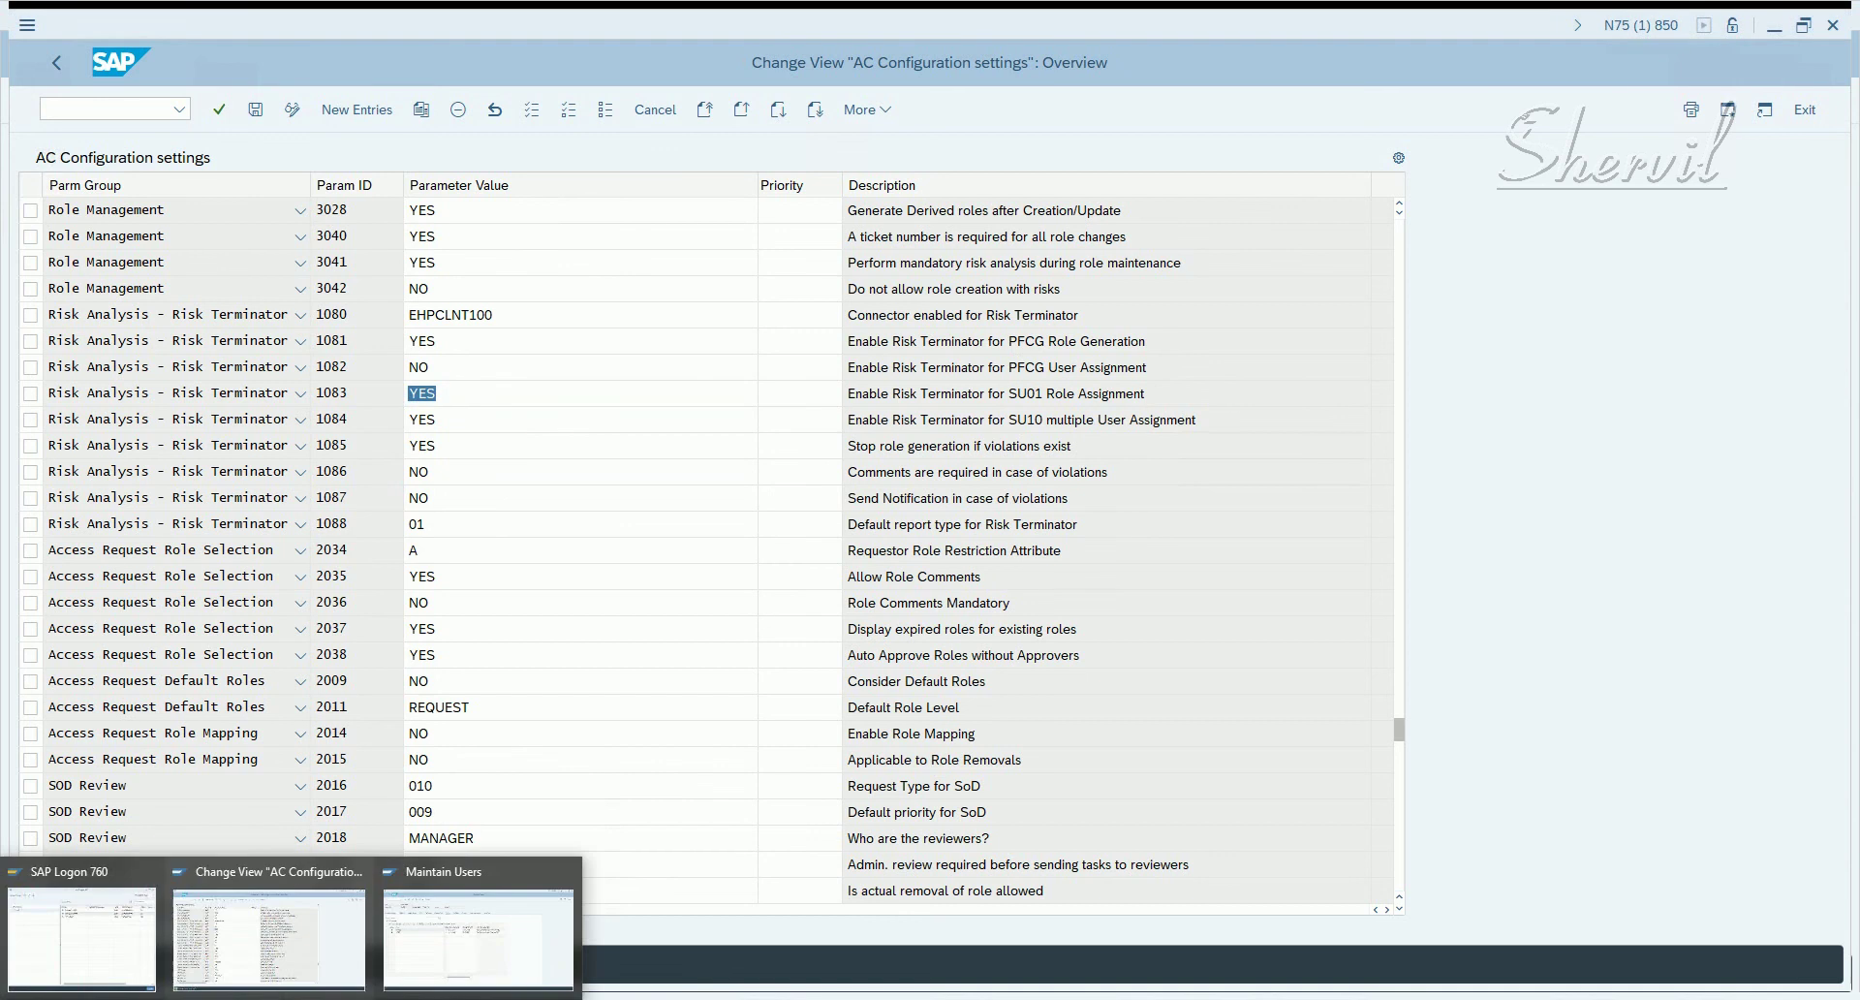
left_click(435, 937)
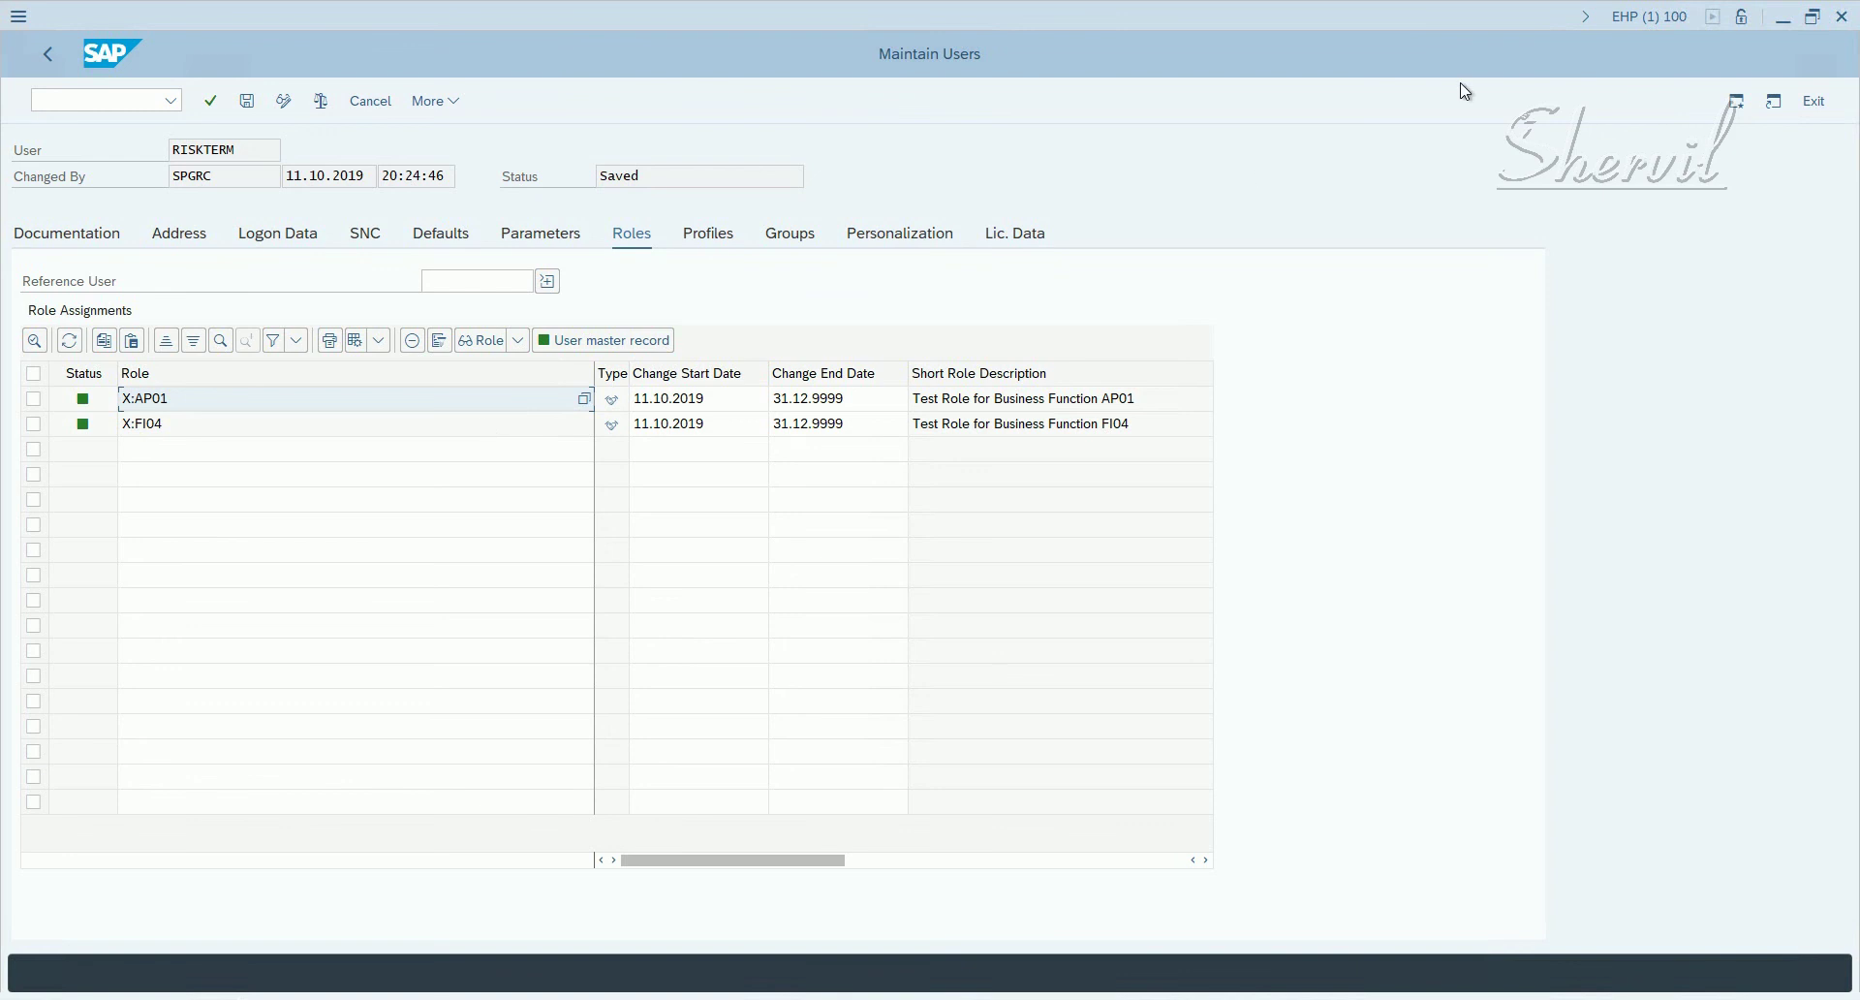
Step: Check the system details, then re-save RISKTERM with roles X:FI04 and X:AP01
left_click(1637, 16)
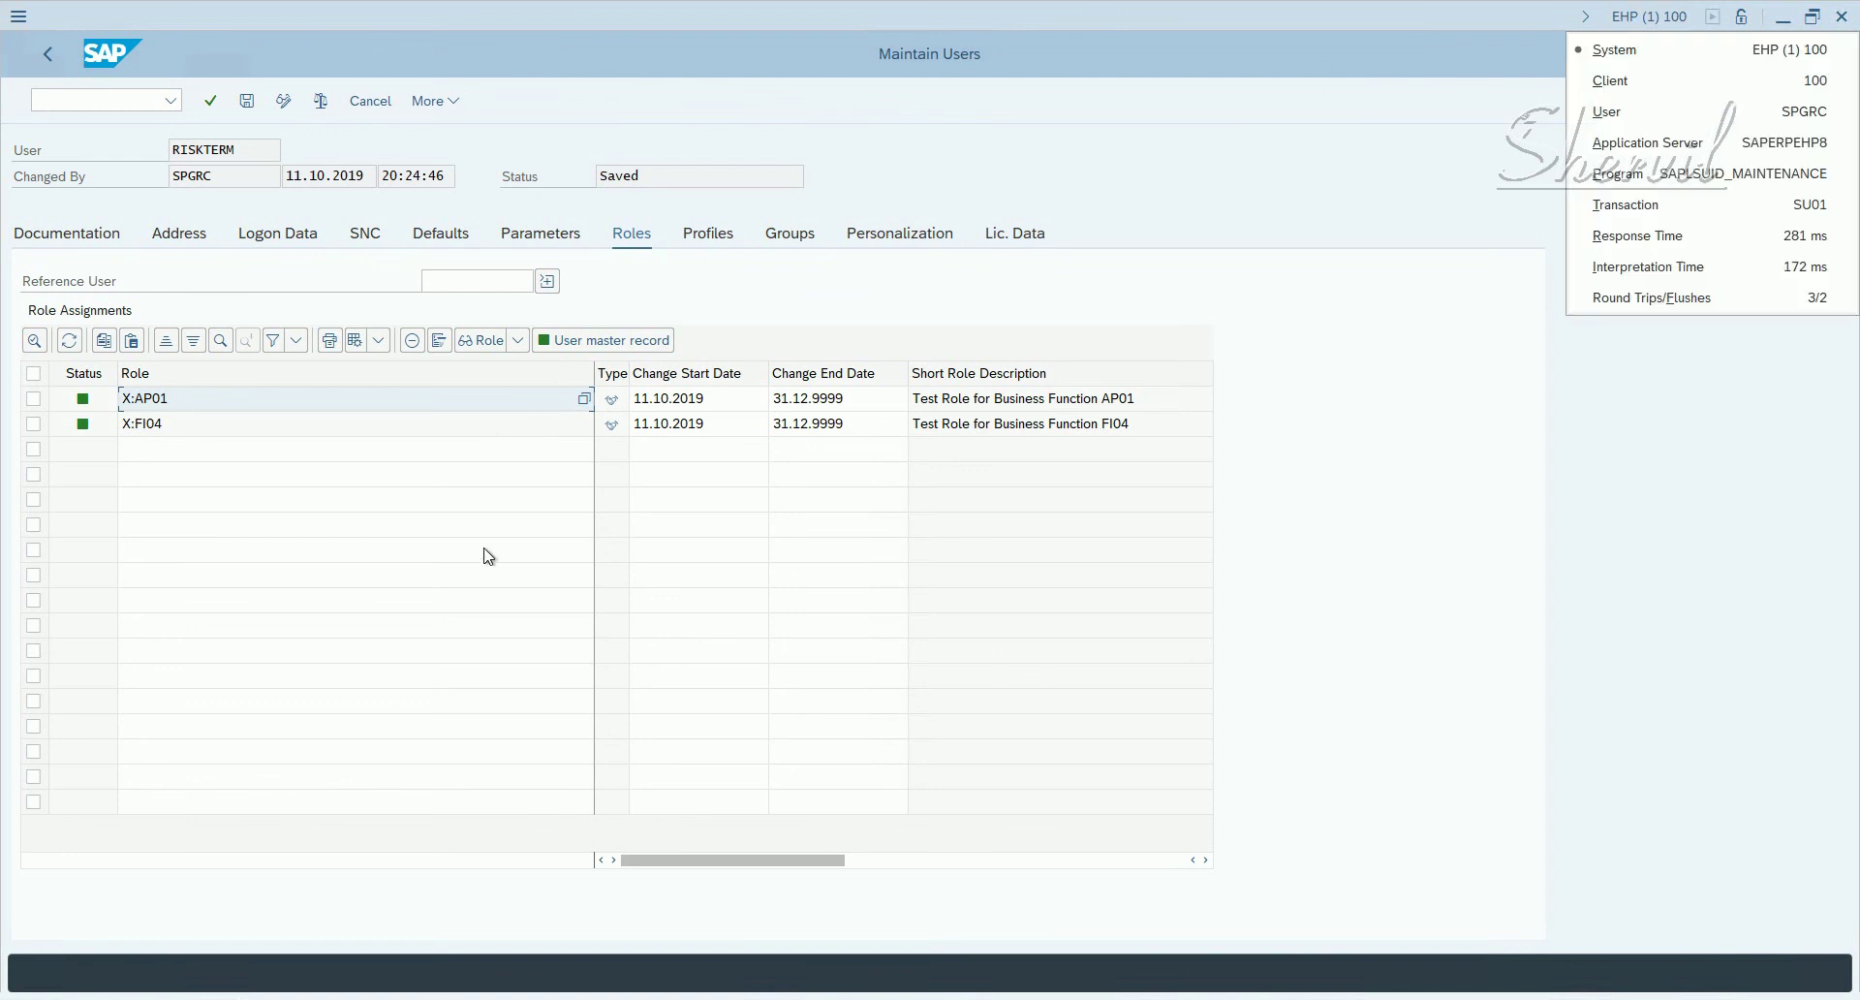
left_click(453, 480)
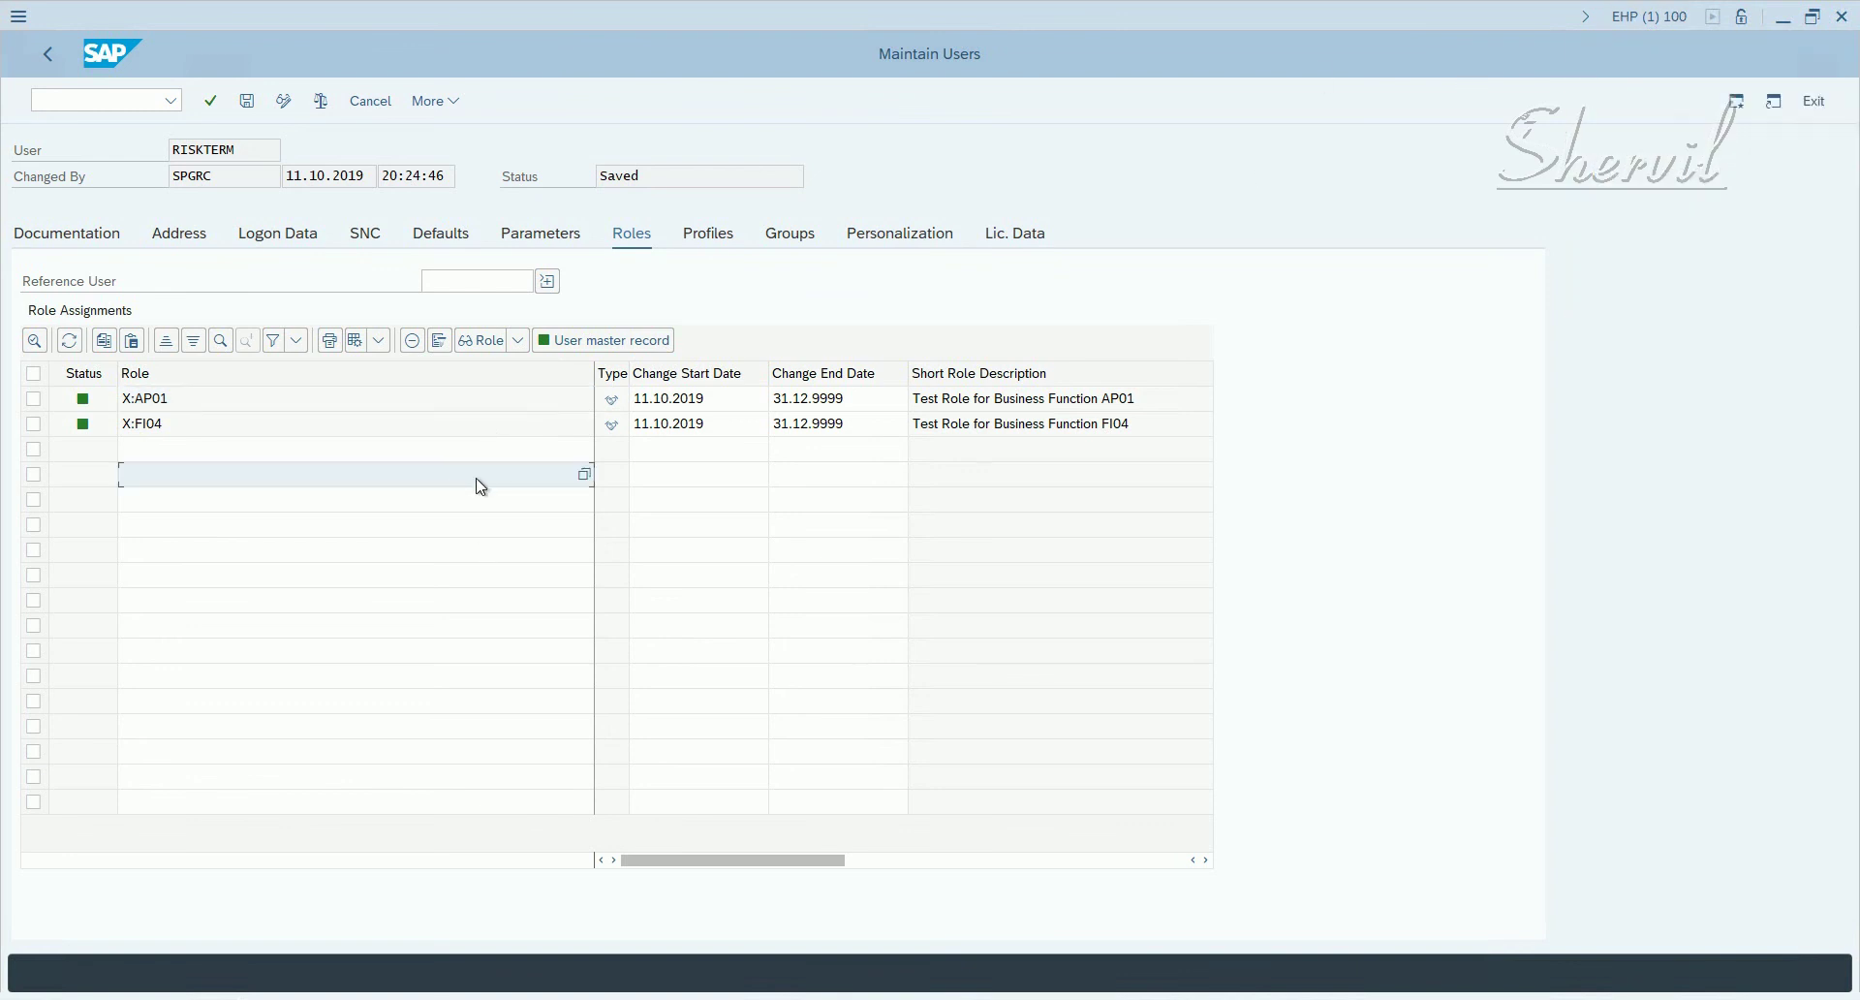
left_click(427, 419)
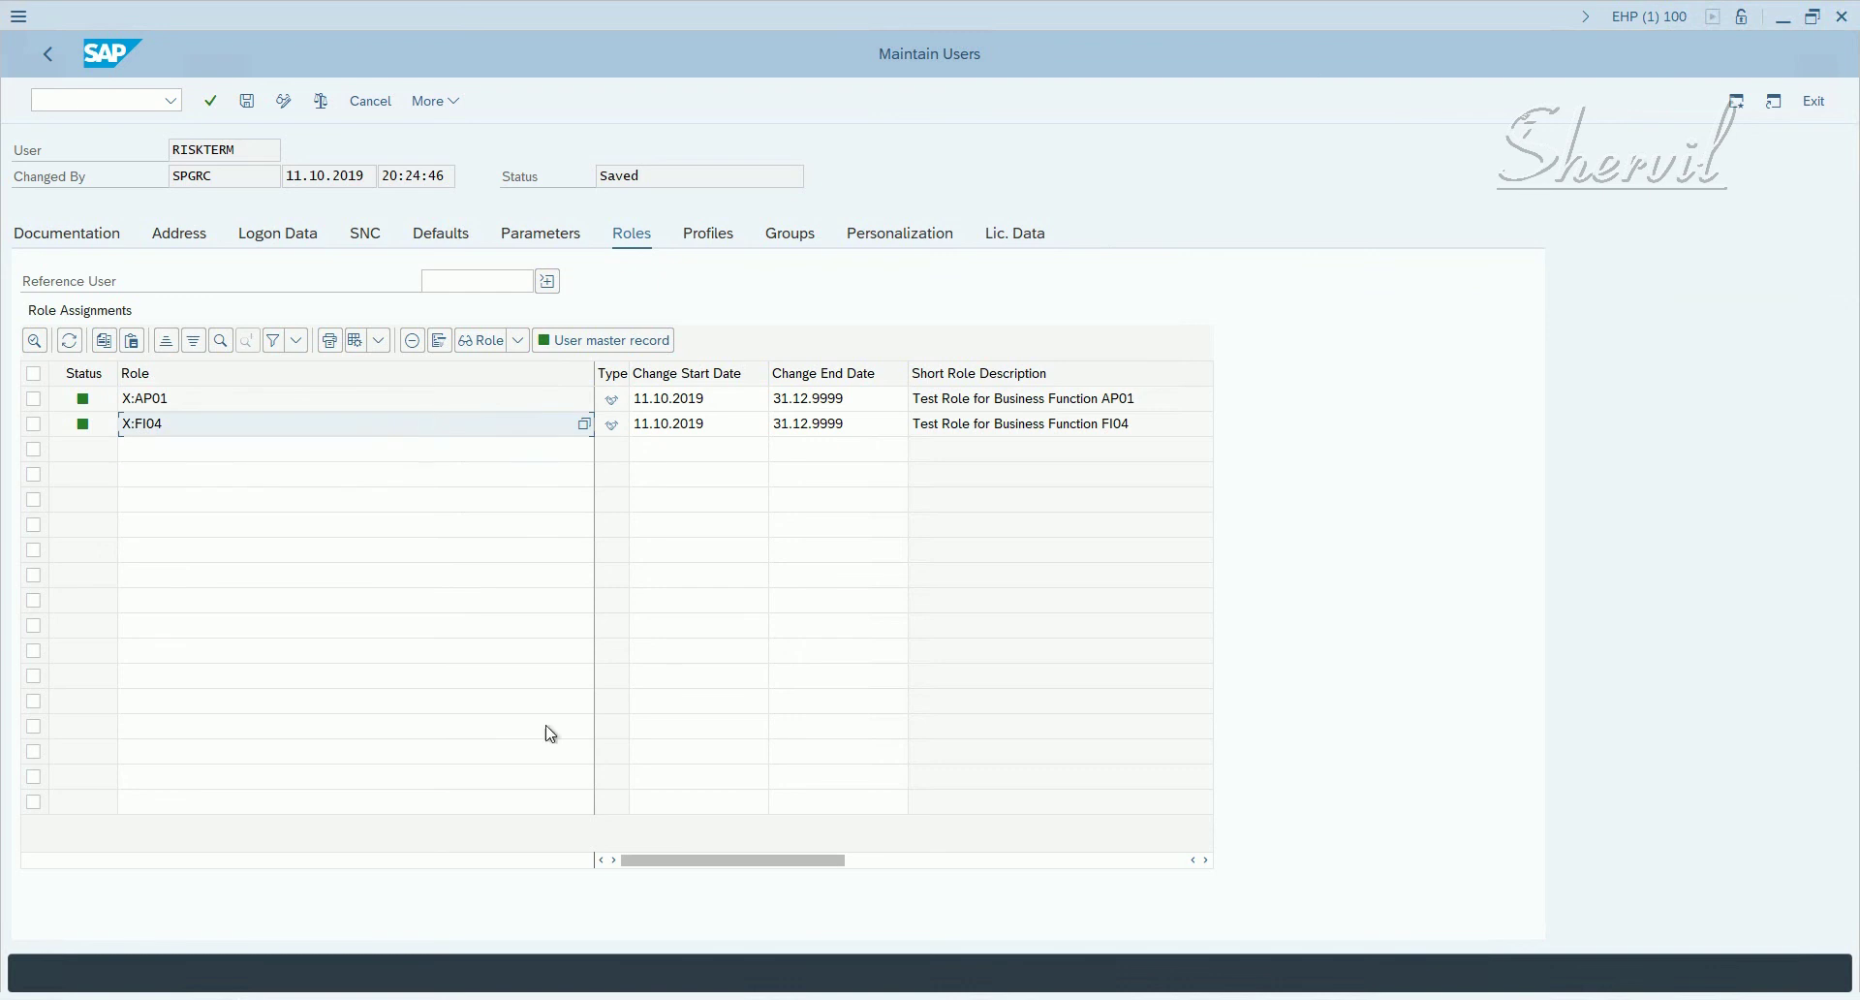
key("ctrl+s")
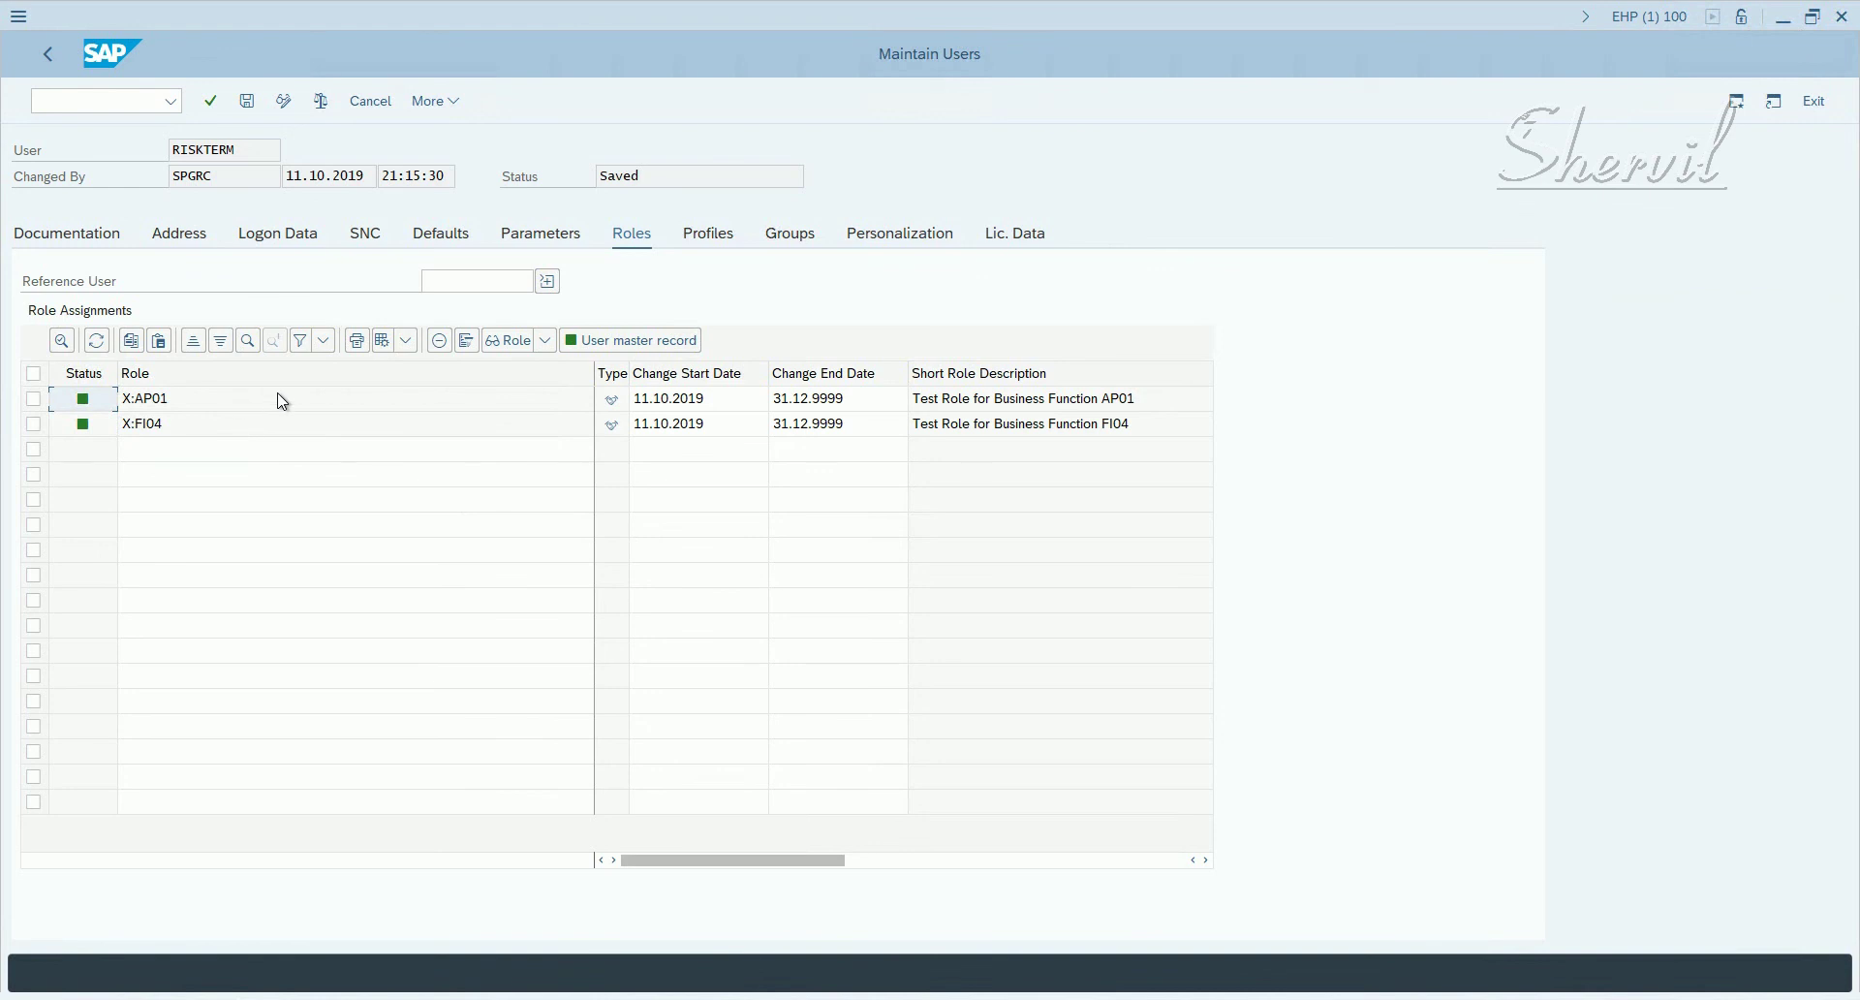
left_click(335, 398)
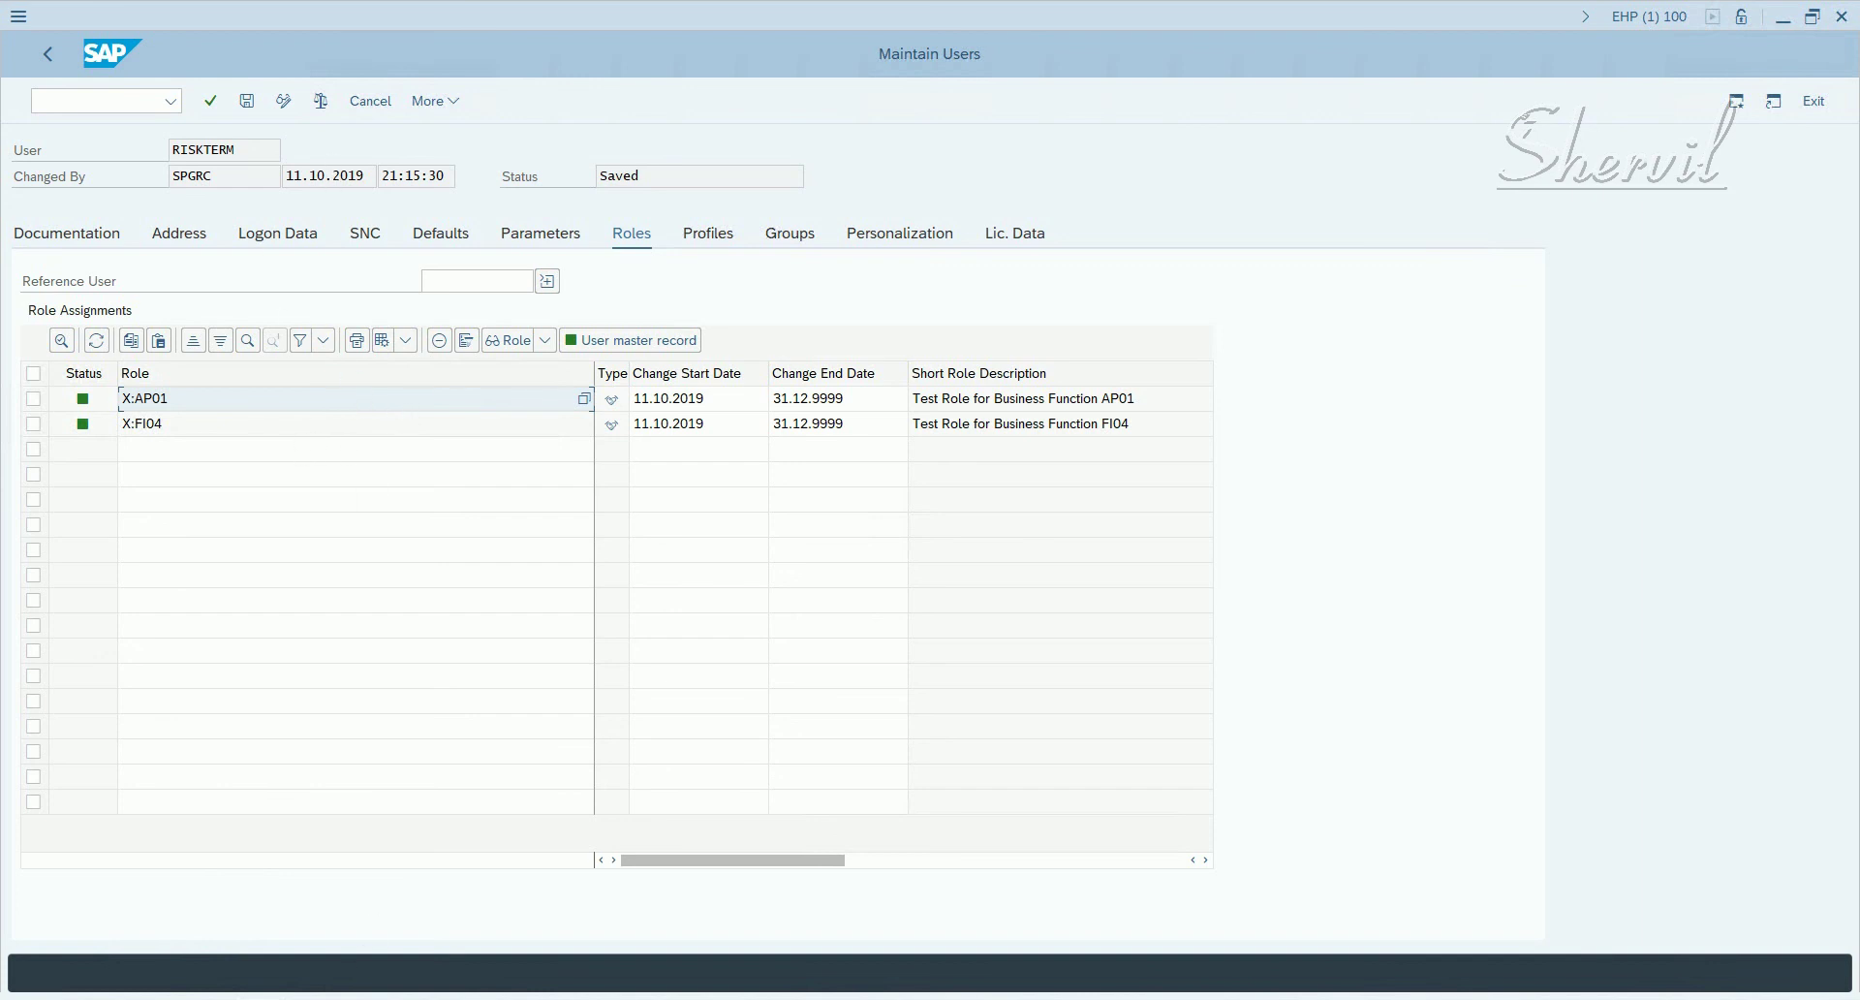
Step: Compare Risk Terminator parameters 1080–1088 in AC Configuration with system details entries 1081–1088
mouse_move(416, 930)
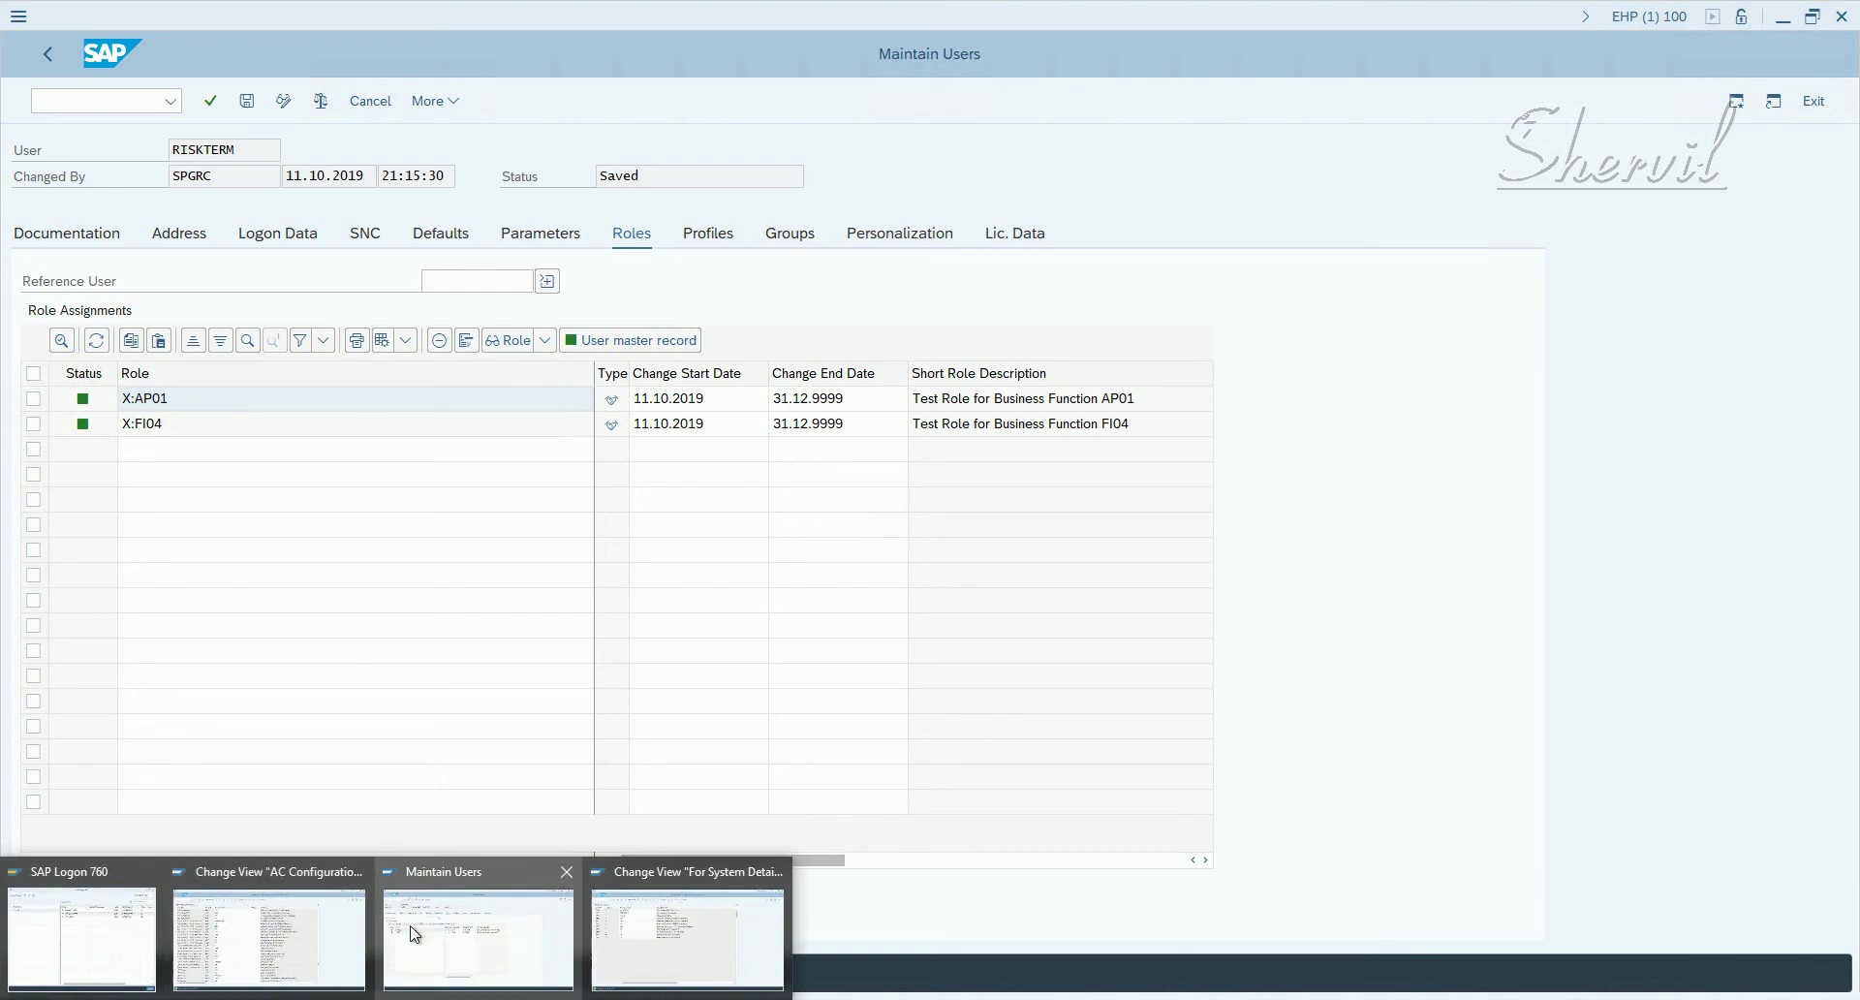
left_click(338, 933)
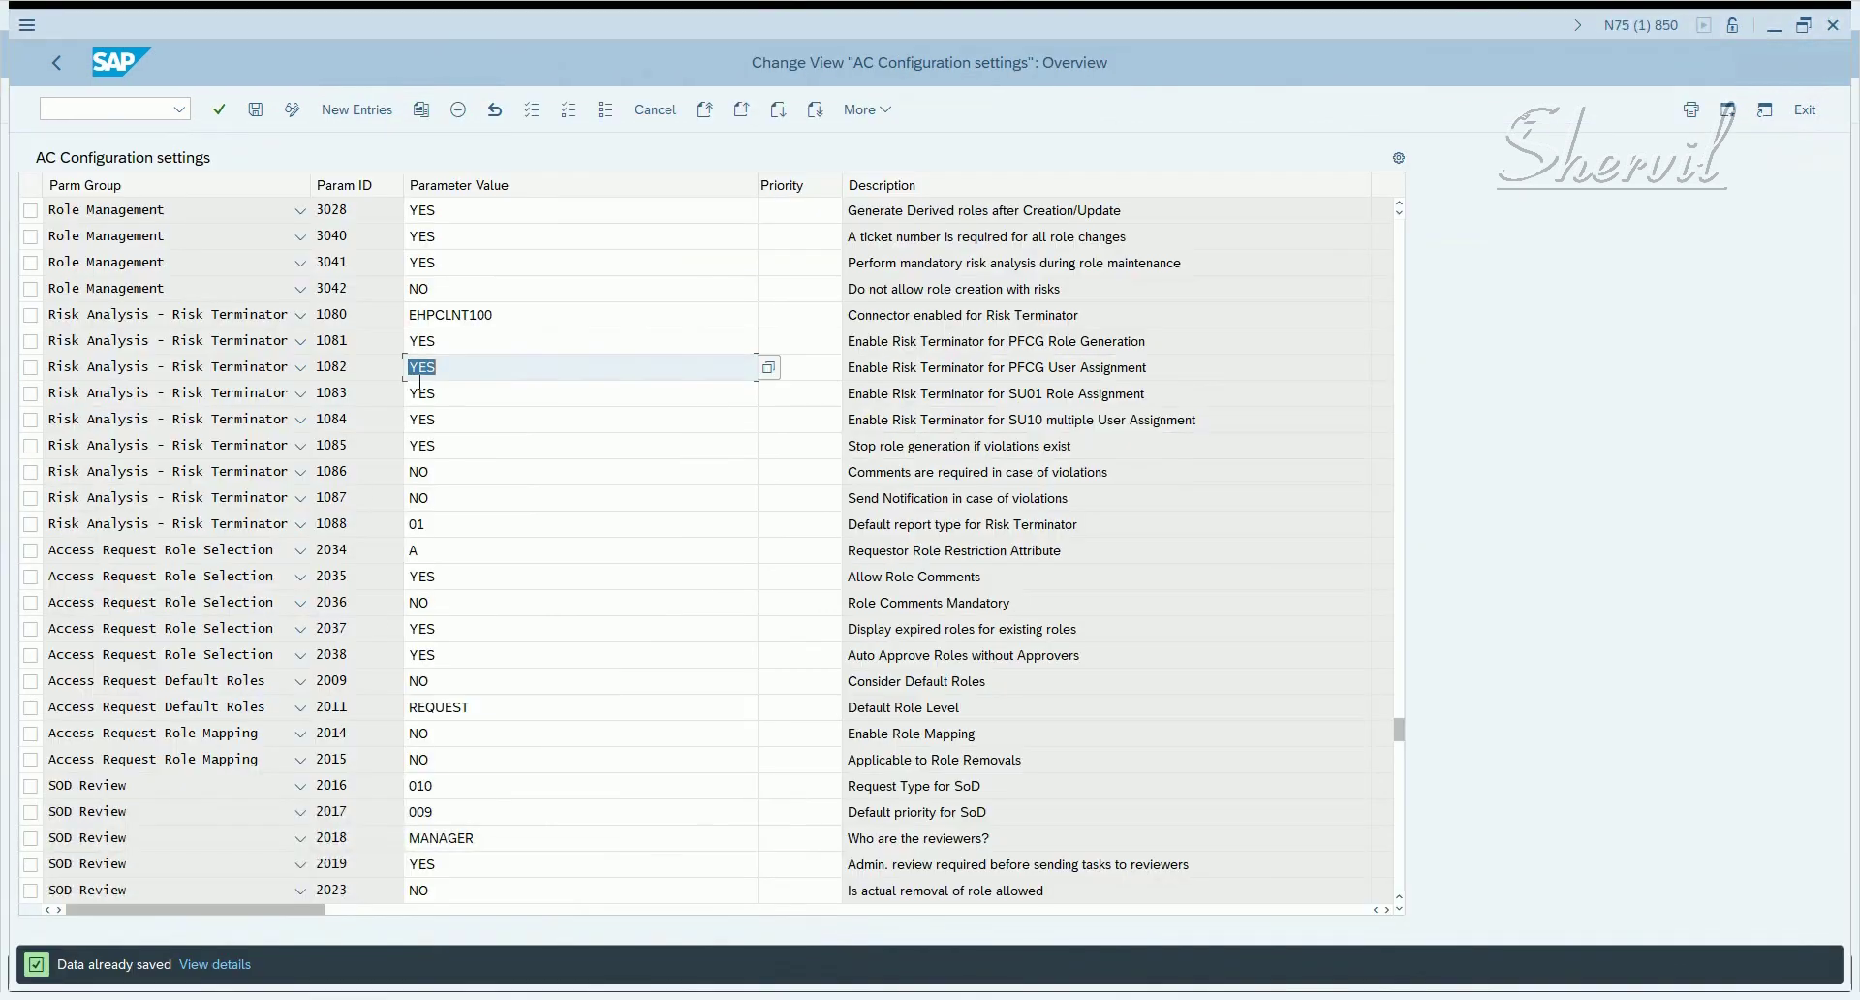
left_click(372, 319)
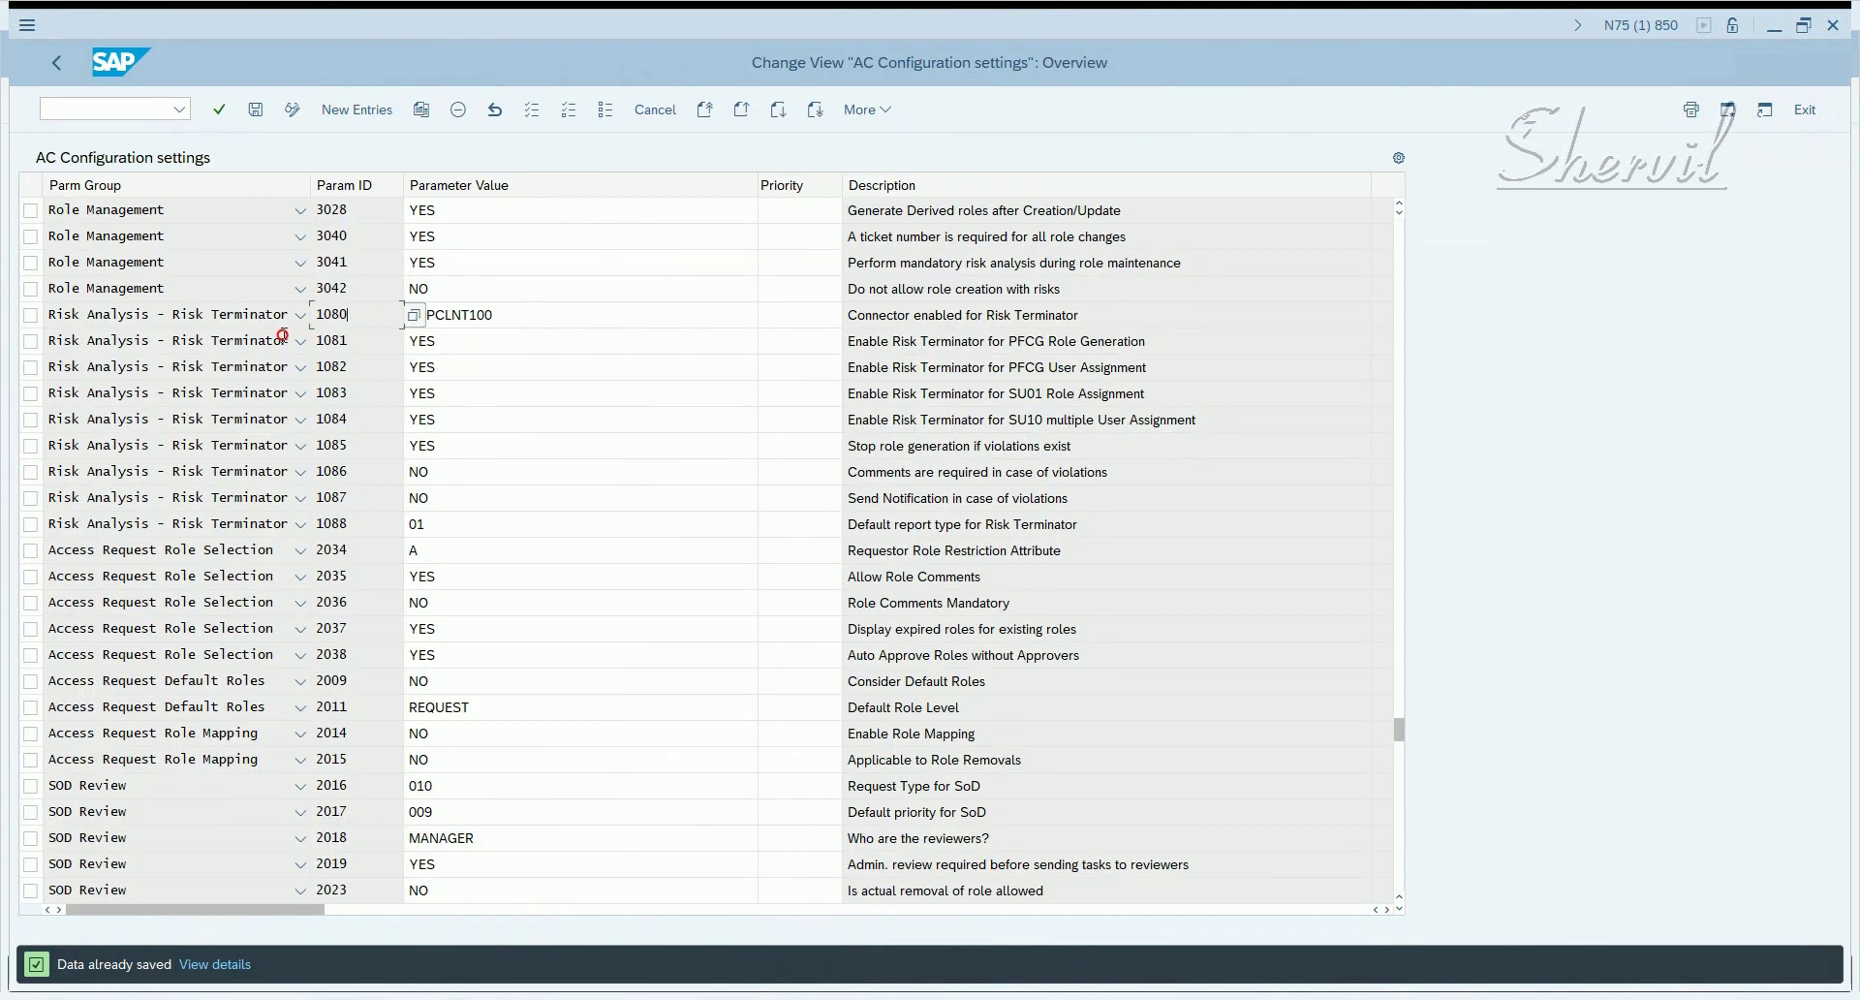
left_click_drag(336, 529, 312, 532)
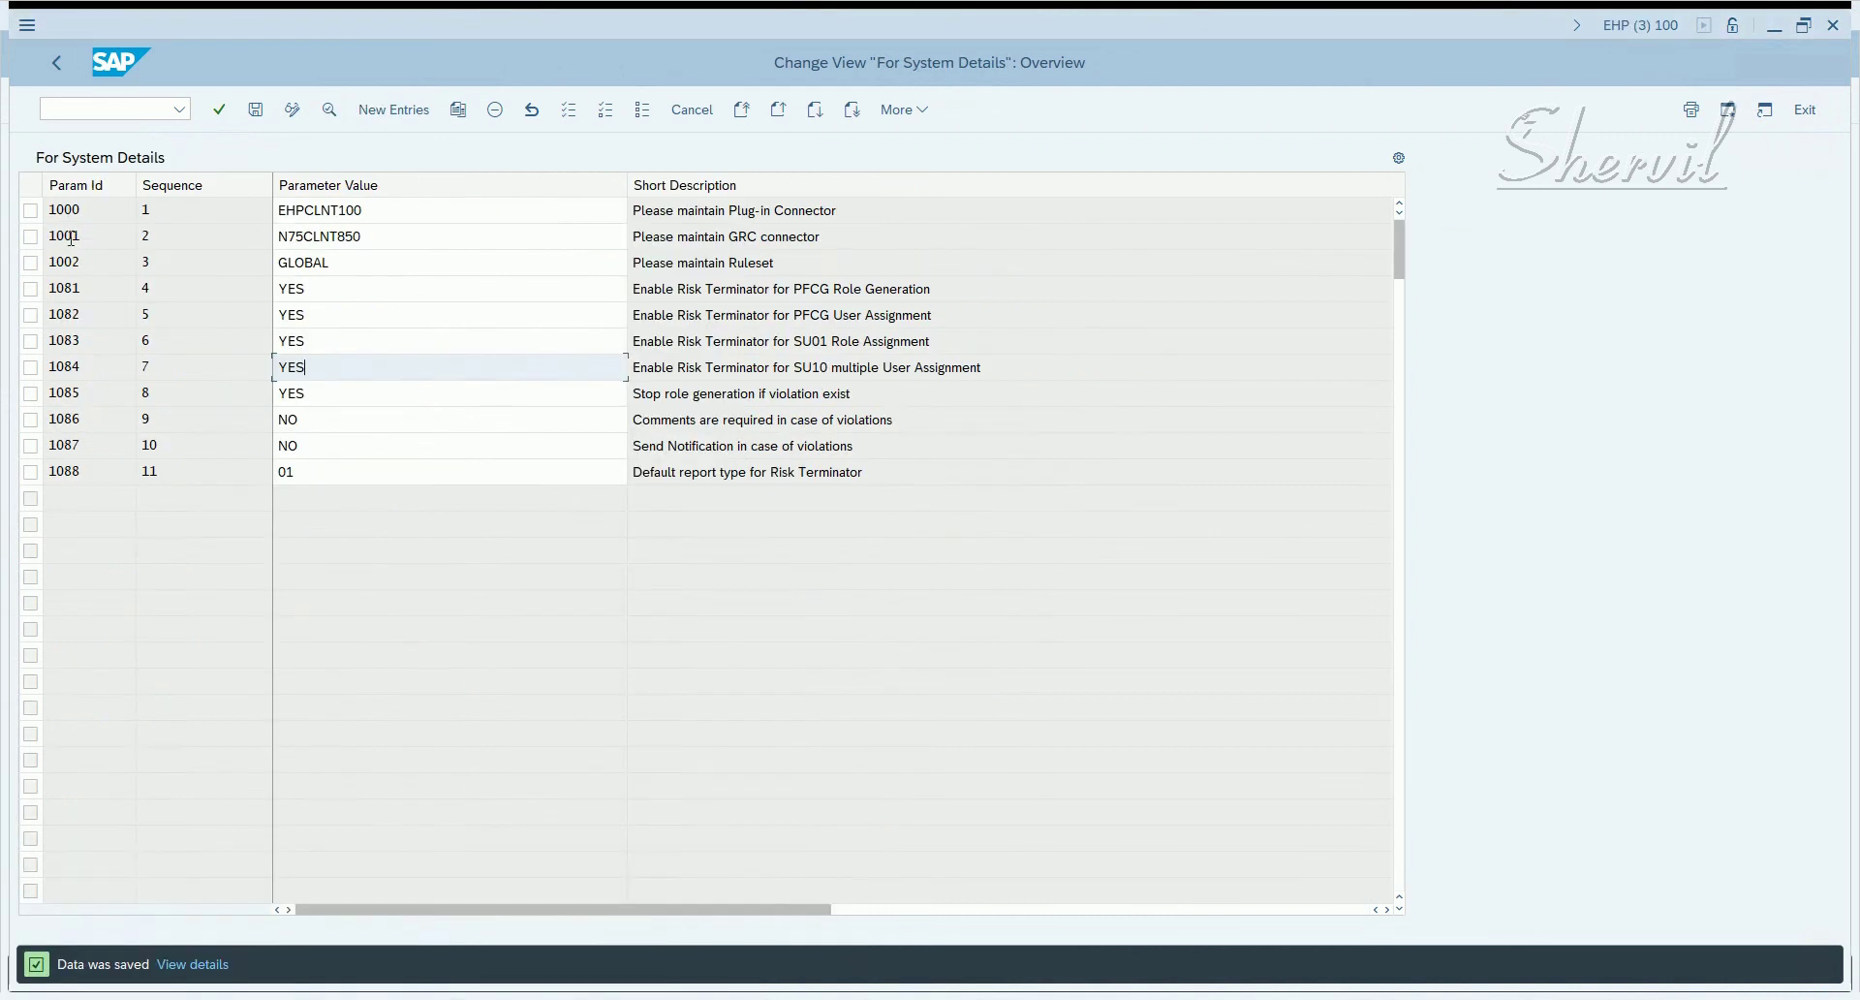
left_click(73, 291)
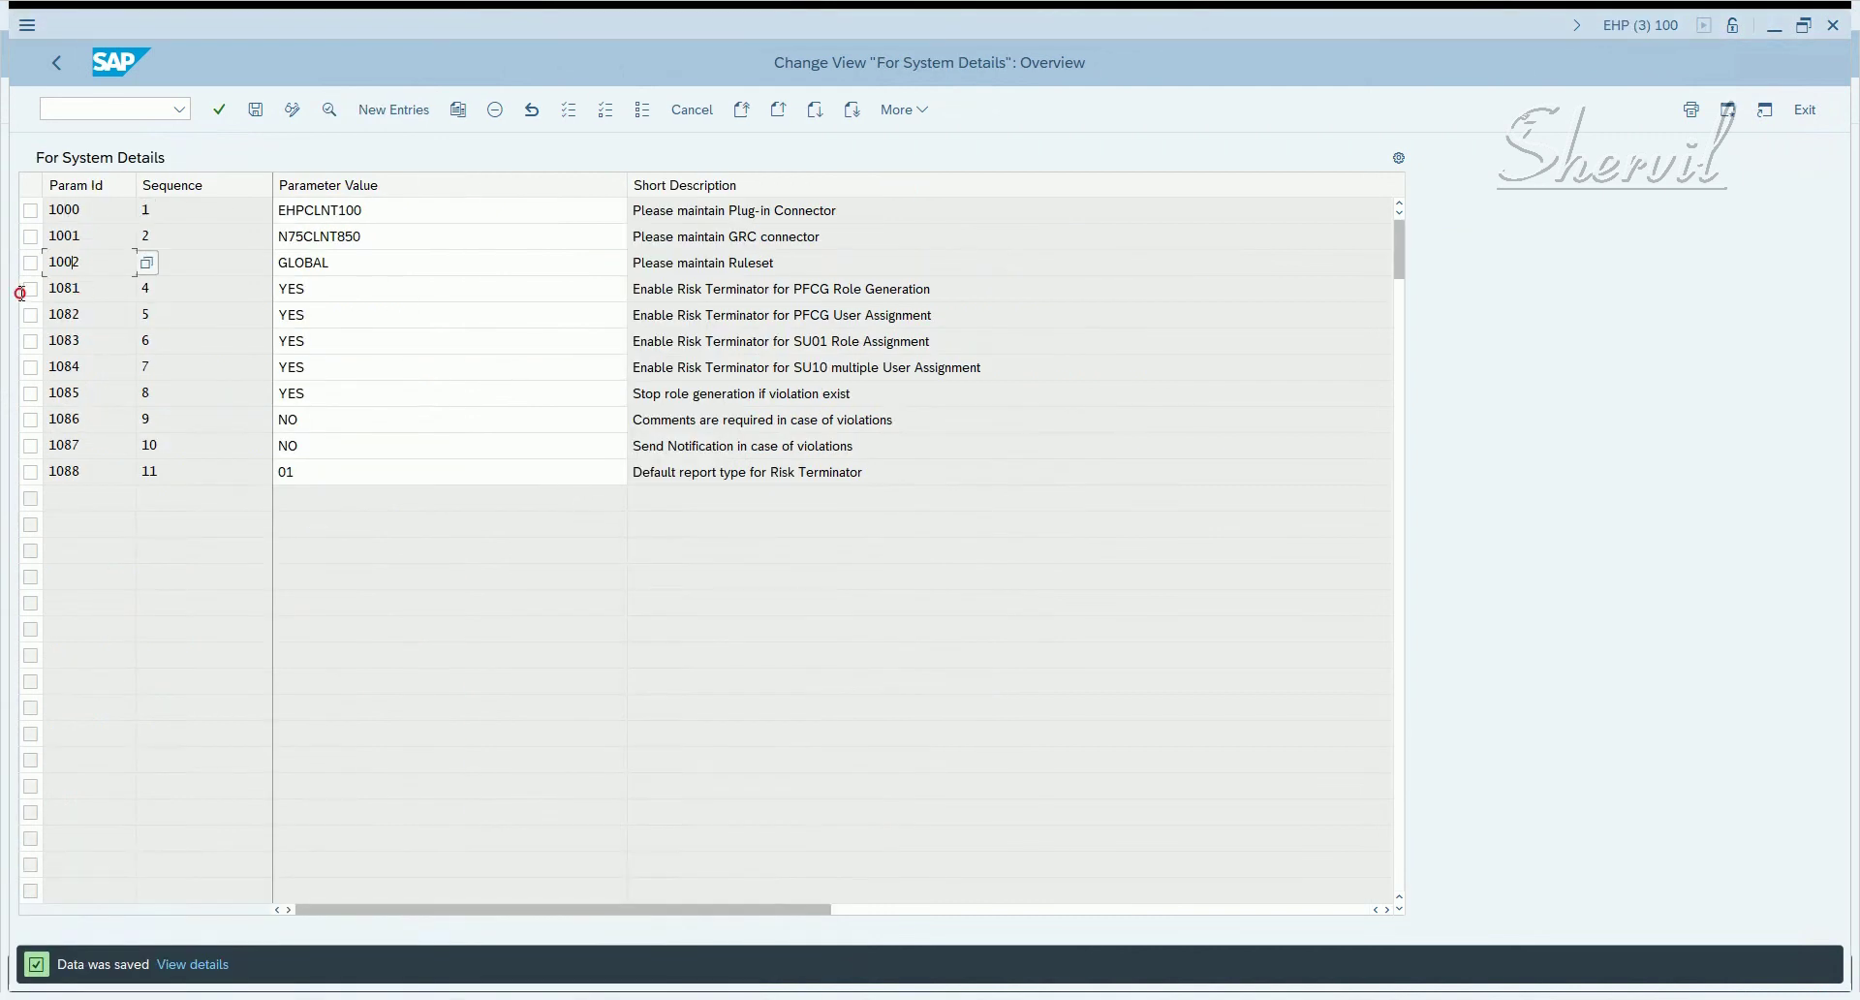
left_click(96, 479)
key("alt+Tab")
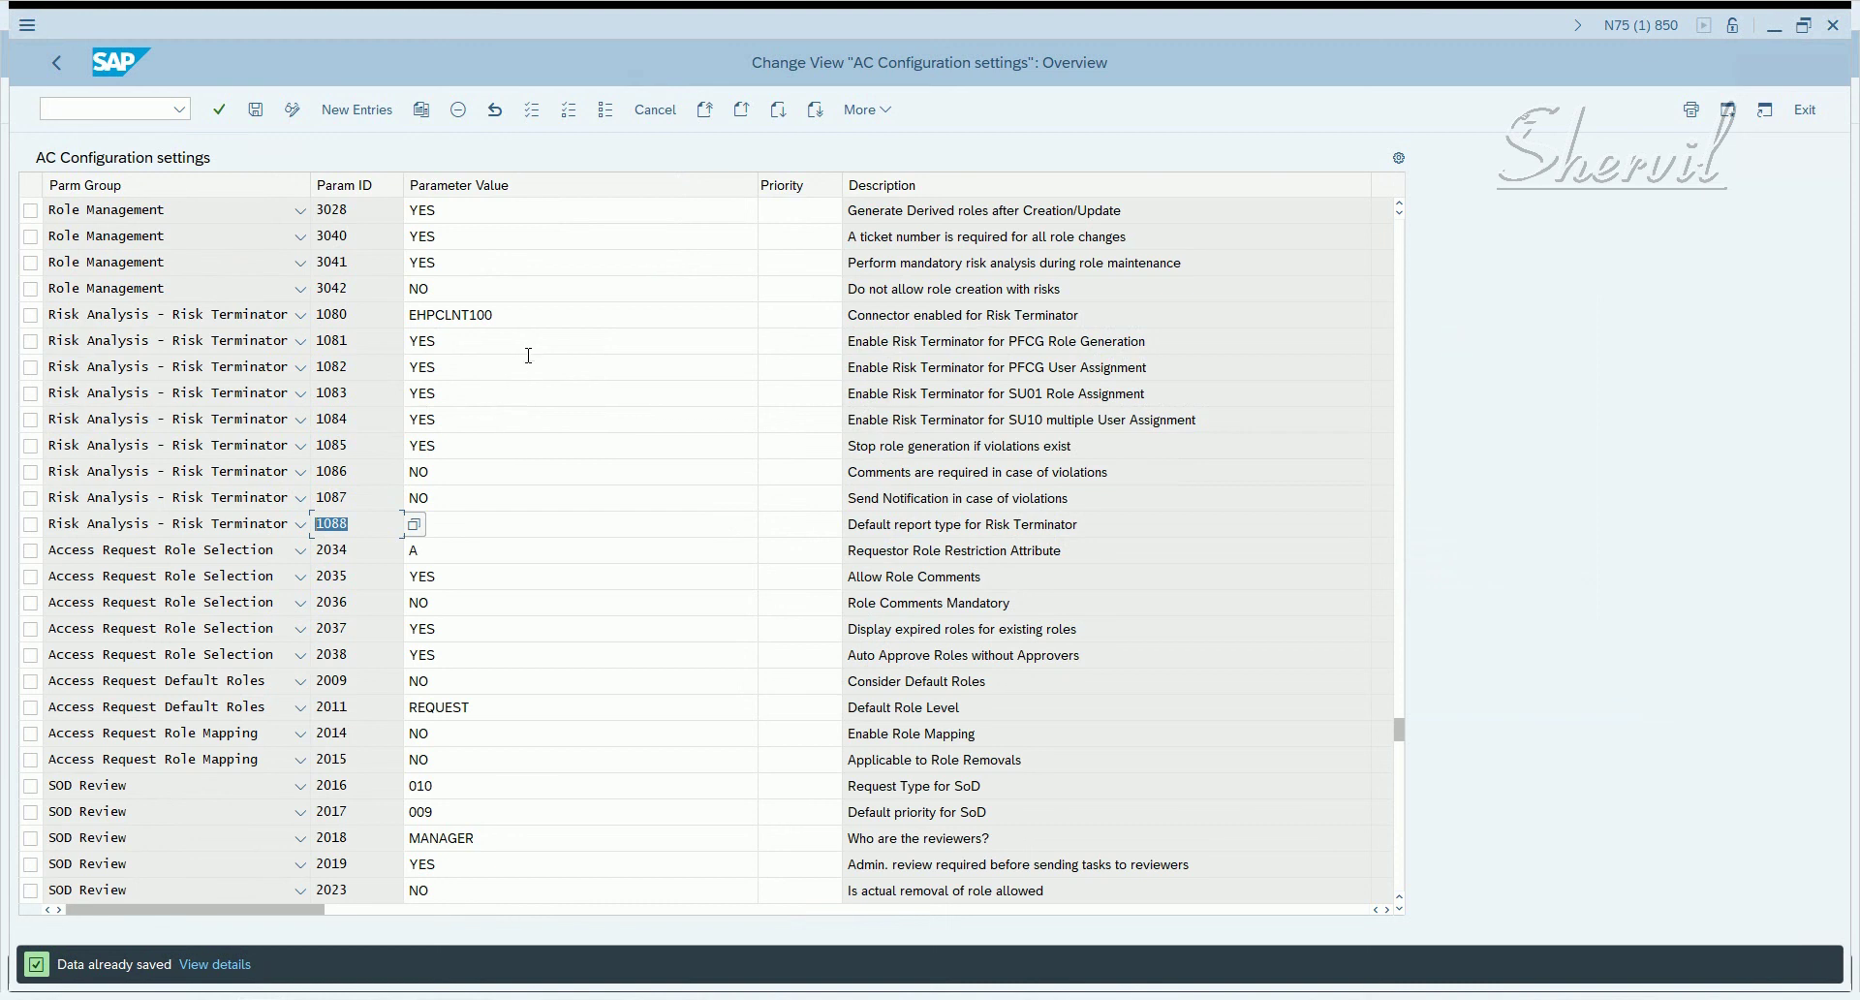